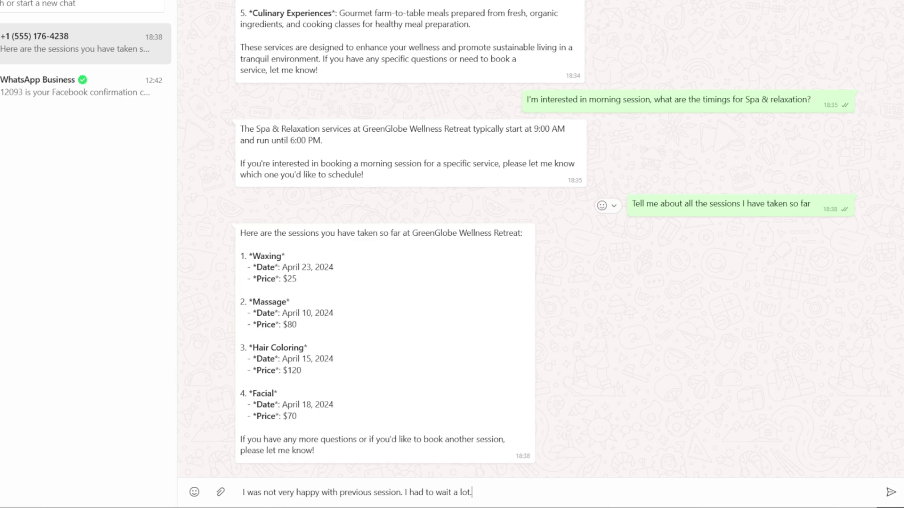
Send the complaint about waiting too long to the WhatsApp bot
{"action": "key", "text": "Return"}
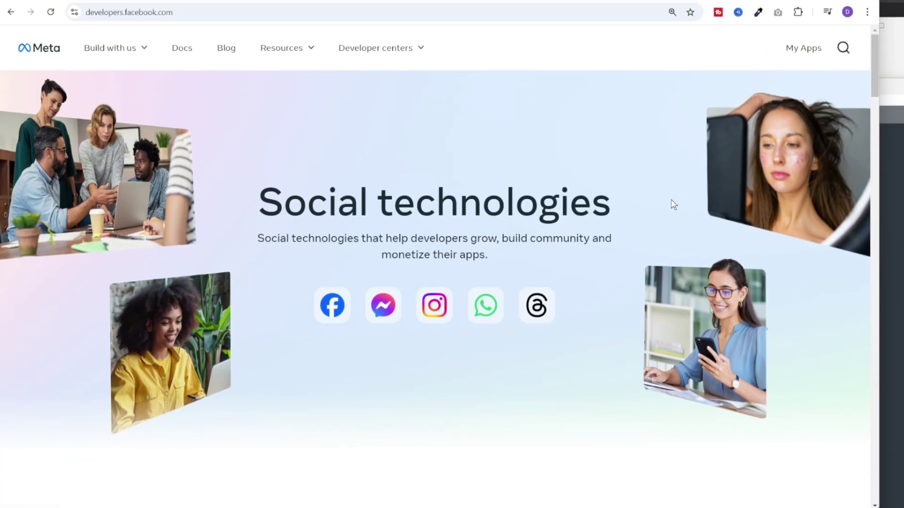
From My Apps, create an app named 'n8n' with the Other use case and Business app type
{"action": "left_click", "coordinate": [805, 48]}
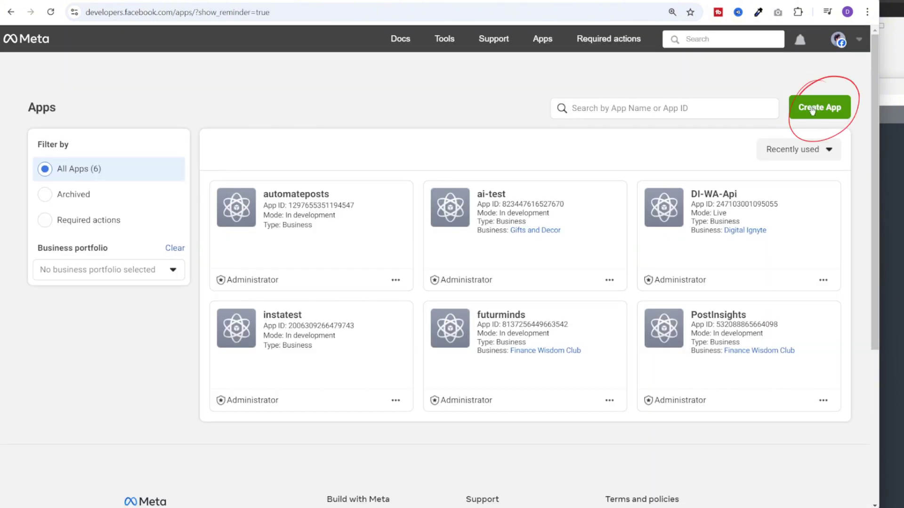
{"action": "left_click", "coordinate": [812, 110]}
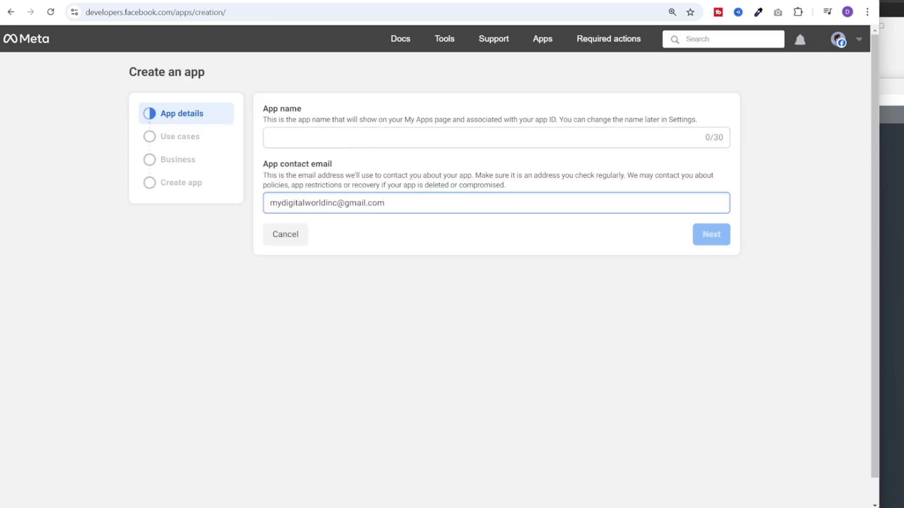
{"action": "left_click", "coordinate": [470, 137]}
{"action": "type", "text": "n8n"}
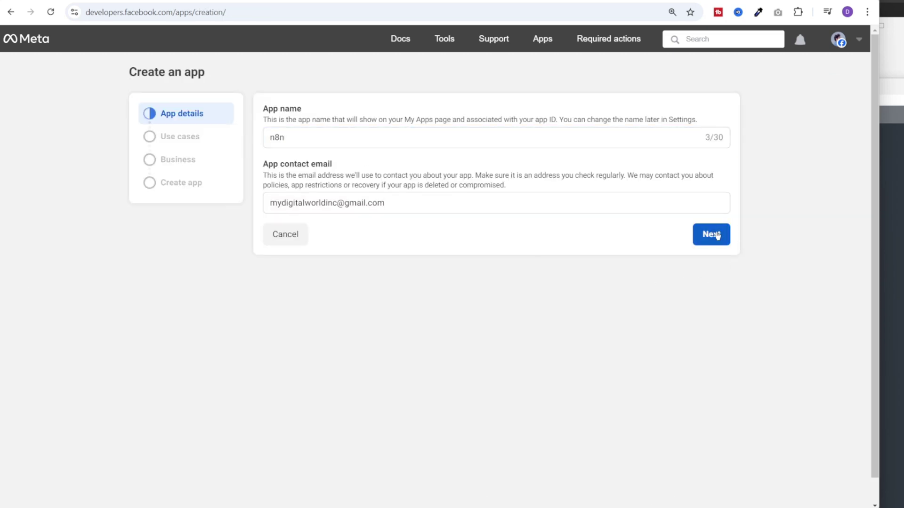
{"action": "left_click", "coordinate": [711, 235]}
{"action": "left_click", "coordinate": [321, 398]}
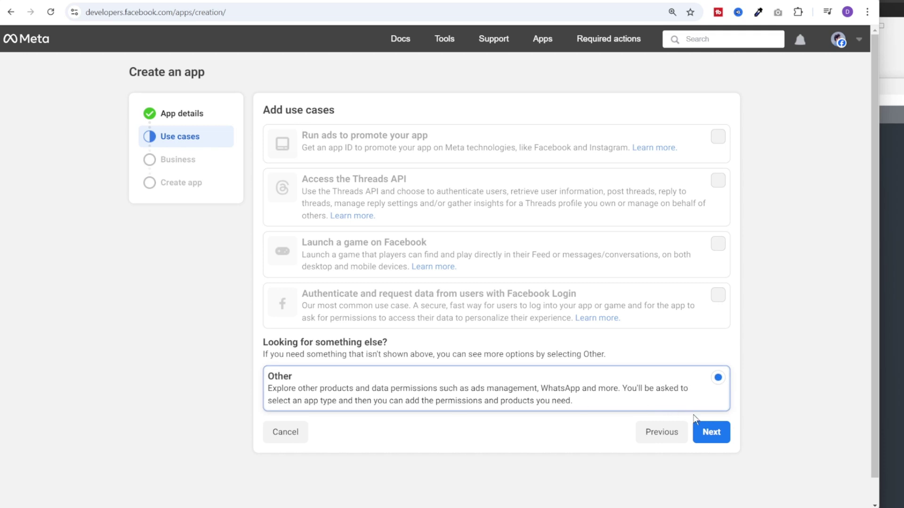
{"action": "left_click", "coordinate": [711, 431]}
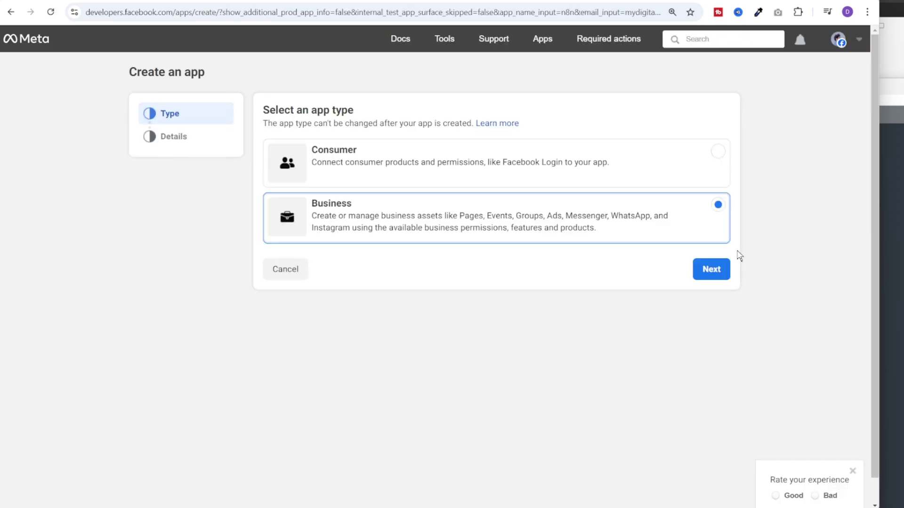
{"action": "left_click", "coordinate": [719, 269]}
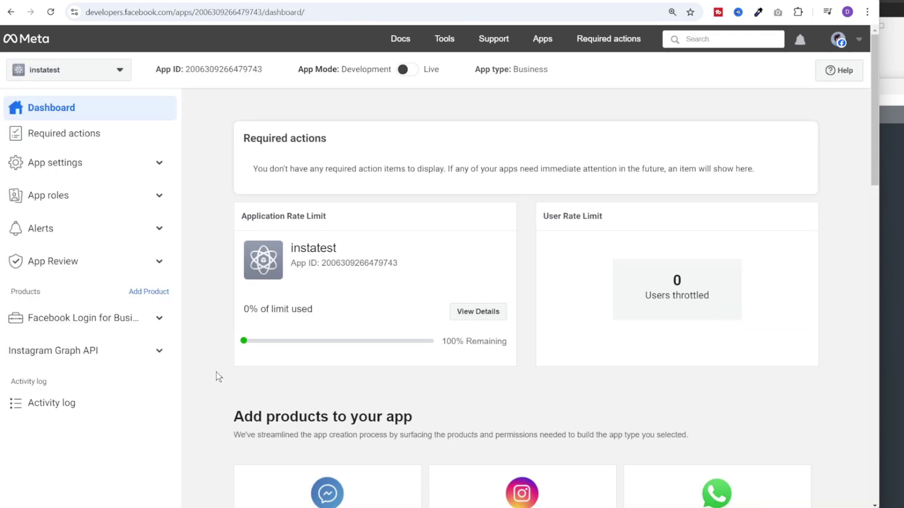
Add the WhatsApp product to the app, keeping the existing business portfolio
{"action": "scroll", "coordinate": [202, 308], "scroll_direction": "down", "scroll_amount": 4}
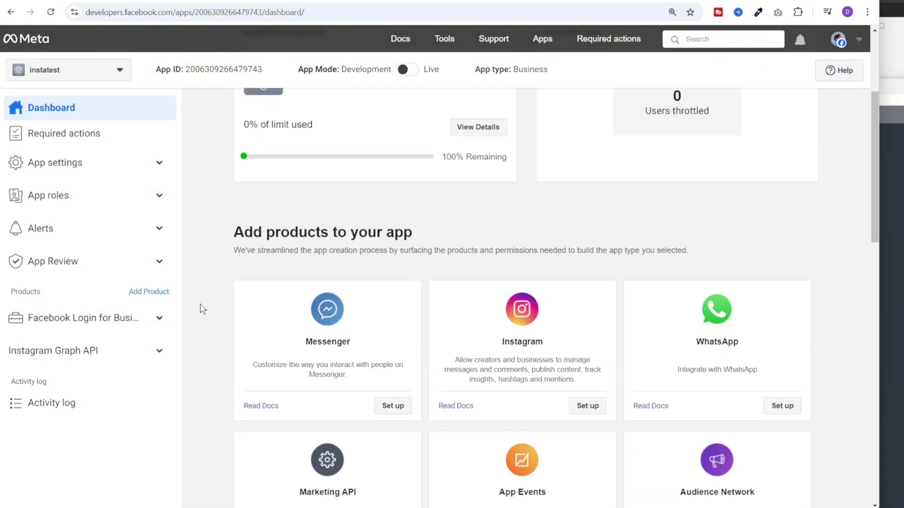
{"action": "left_click", "coordinate": [782, 408]}
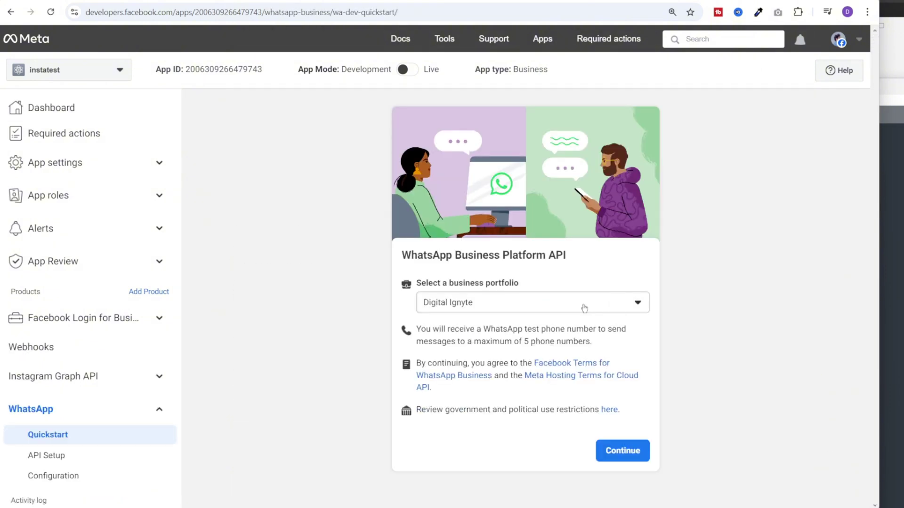
{"action": "left_click", "coordinate": [634, 452]}
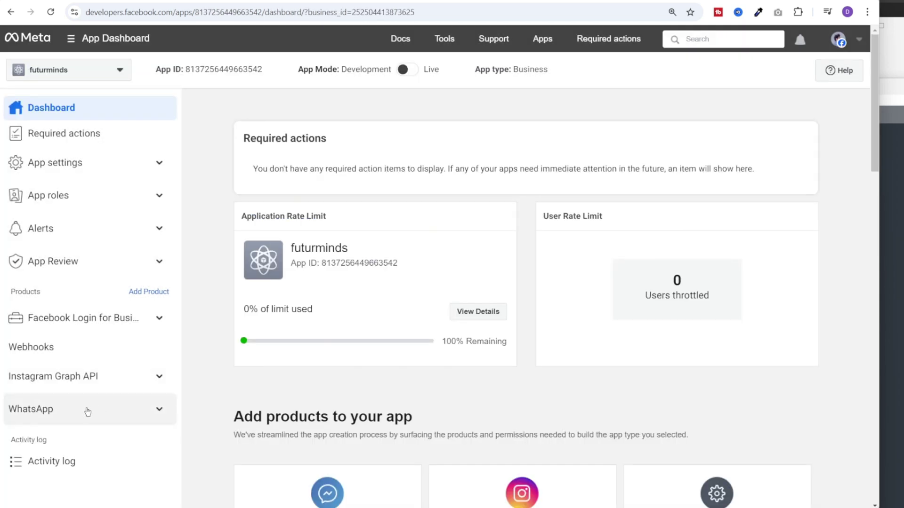
Open WhatsApp's Quickstart and API Setup pages and keep the test number as sender
{"action": "left_click", "coordinate": [118, 418]}
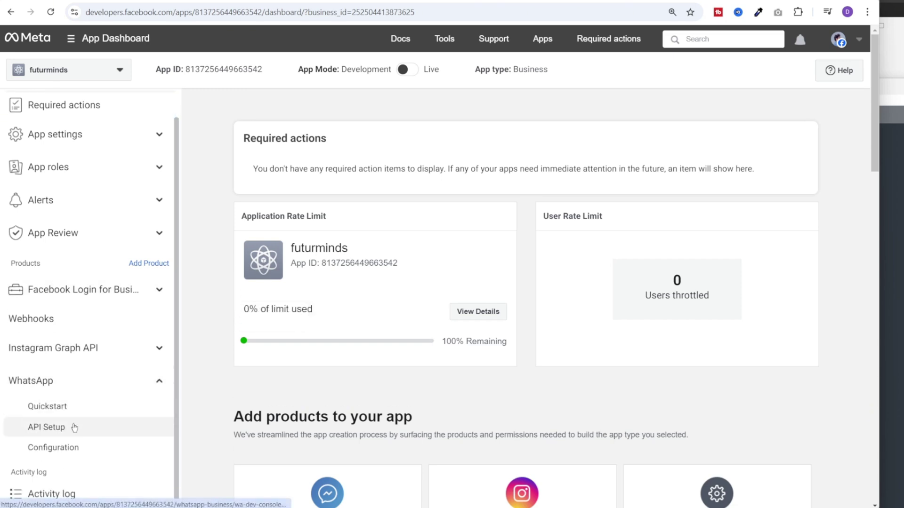
{"action": "left_click", "coordinate": [64, 407]}
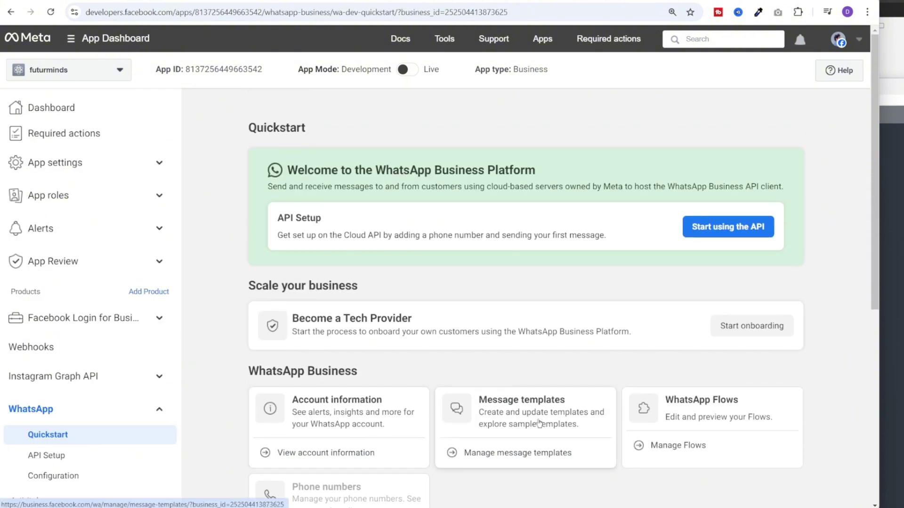
{"action": "scroll", "coordinate": [528, 436], "scroll_direction": "down", "scroll_amount": 1}
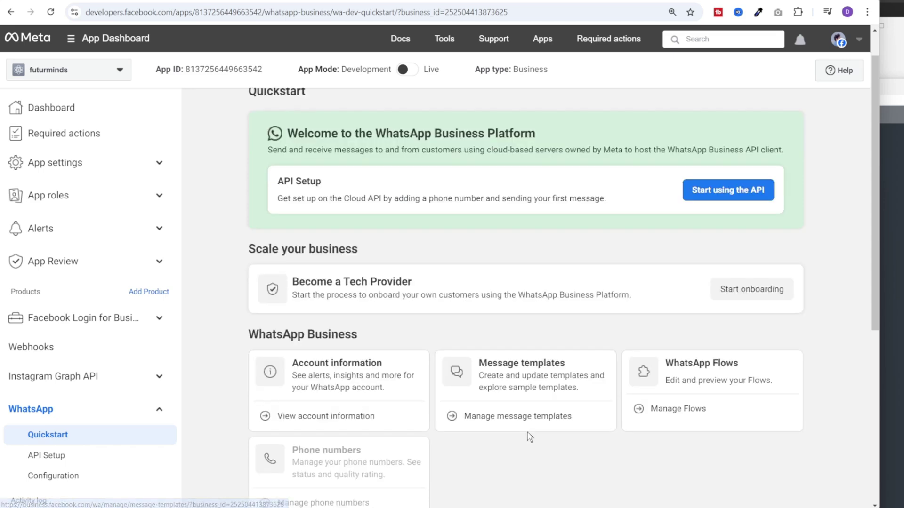
{"action": "scroll", "coordinate": [528, 437], "scroll_direction": "down", "scroll_amount": 5}
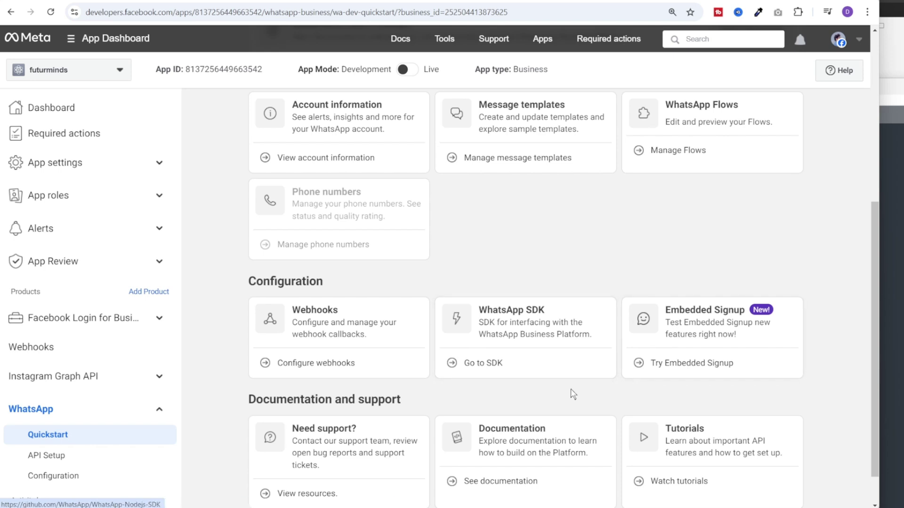
{"action": "scroll", "coordinate": [571, 393], "scroll_direction": "down", "scroll_amount": 1}
{"action": "scroll", "coordinate": [570, 393], "scroll_direction": "up", "scroll_amount": 5}
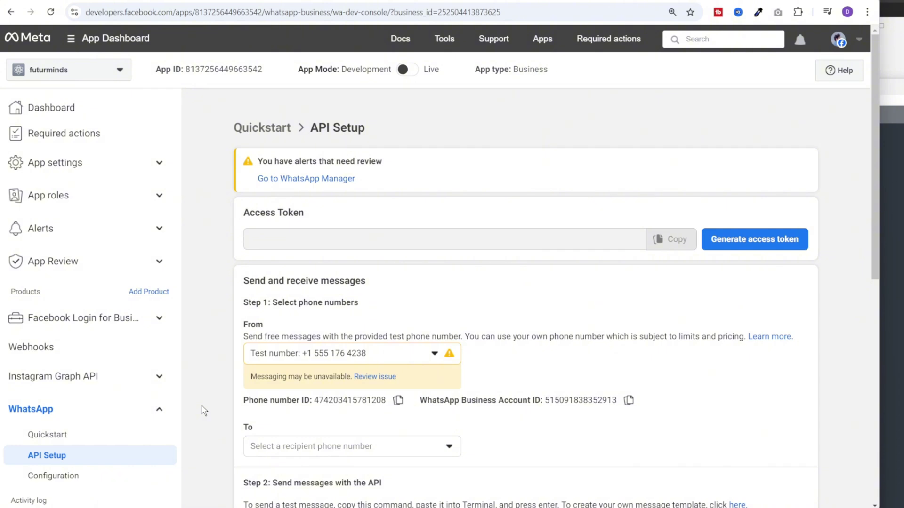
{"action": "left_click", "coordinate": [292, 358]}
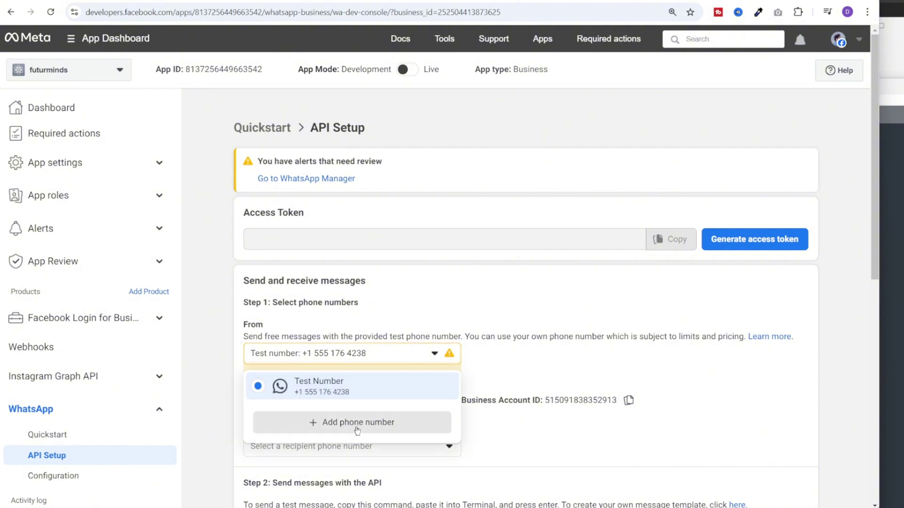
{"action": "left_click", "coordinate": [231, 386]}
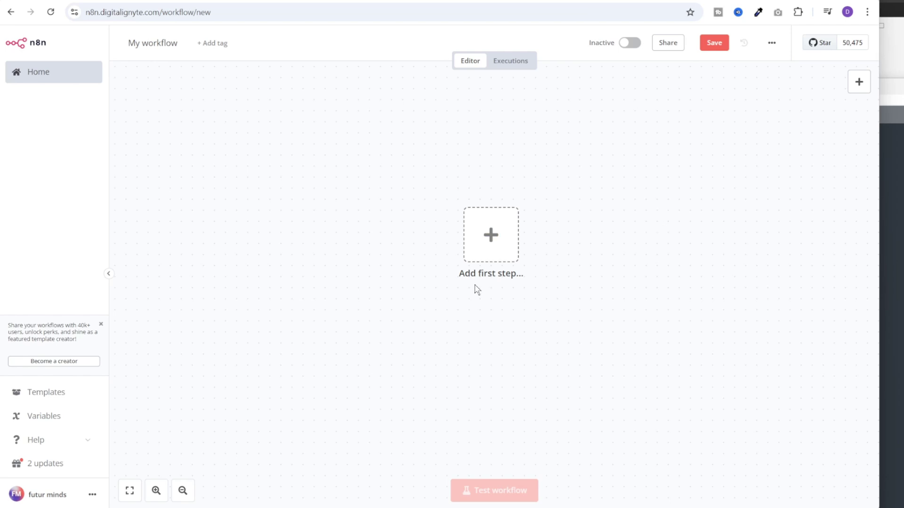
Add a Webhook trigger set to respond using a 'Respond to Webhook' node
{"action": "left_click", "coordinate": [492, 235]}
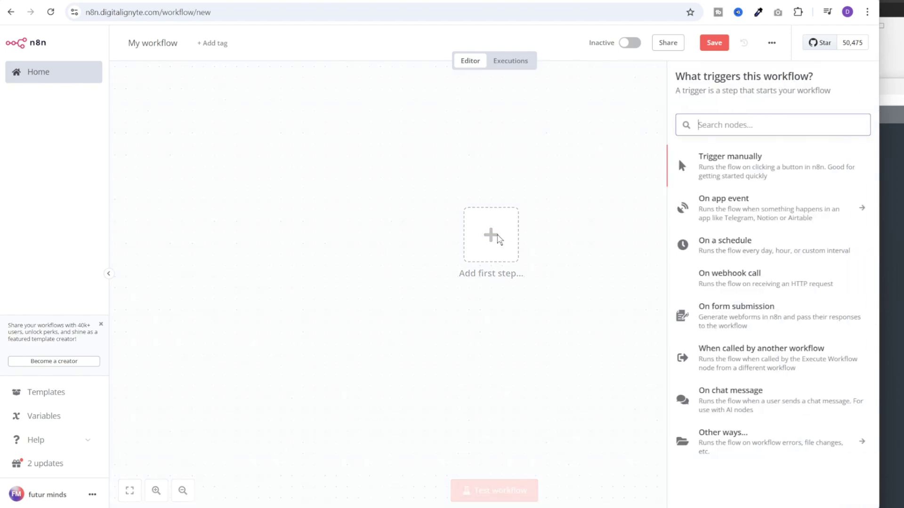
{"action": "type", "text": "webhook"}
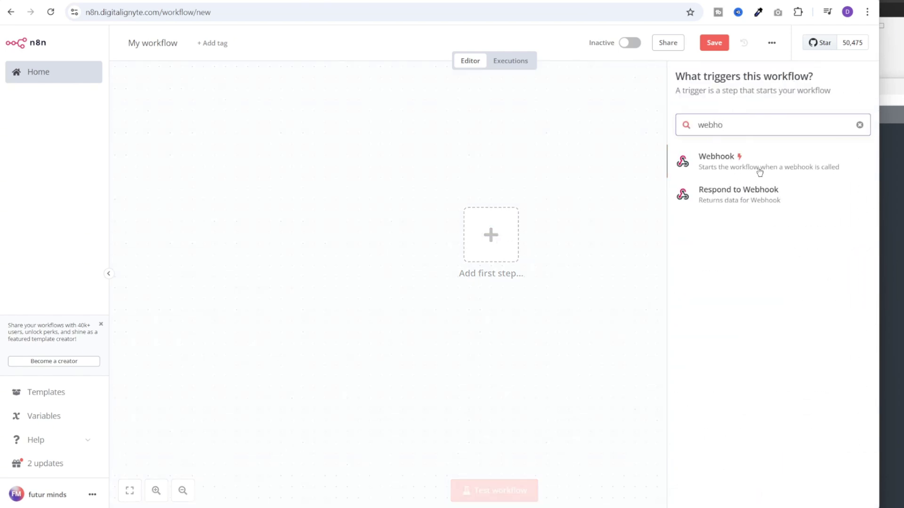
{"action": "left_click", "coordinate": [759, 170]}
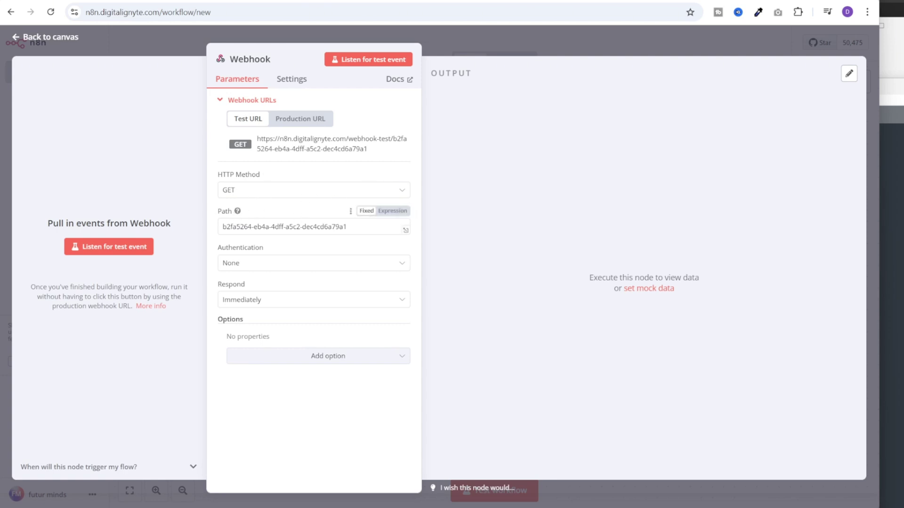
{"action": "left_click", "coordinate": [283, 300]}
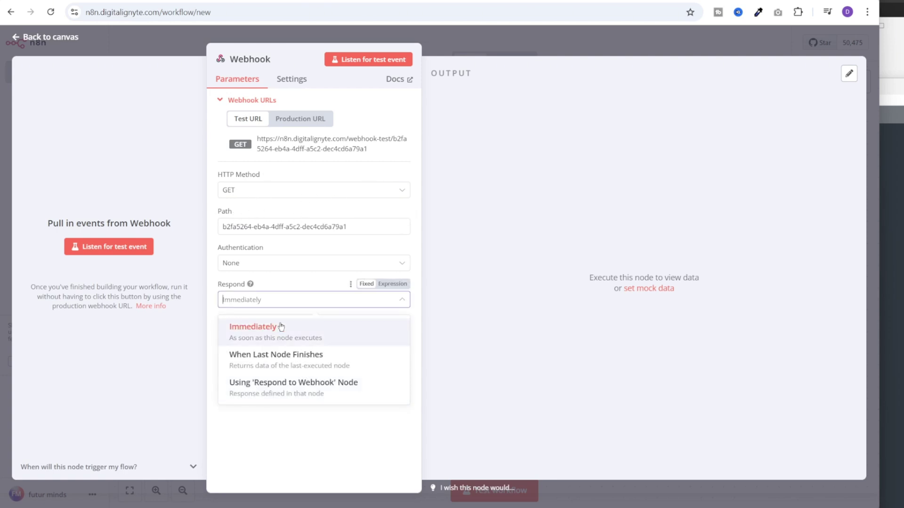
{"action": "left_click", "coordinate": [306, 394]}
{"action": "left_click", "coordinate": [467, 44]}
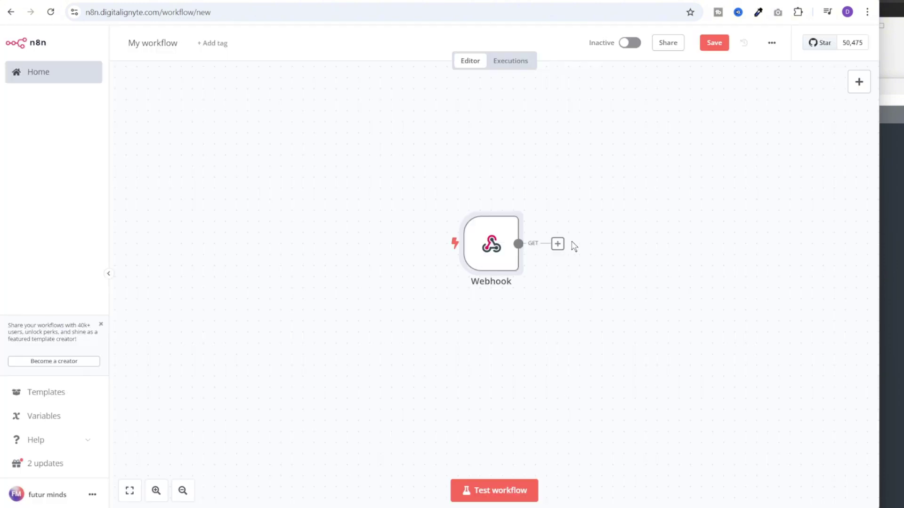
Add a Respond to Webhook node after it, save the workflow, and copy the test URL
{"action": "left_click", "coordinate": [557, 244]}
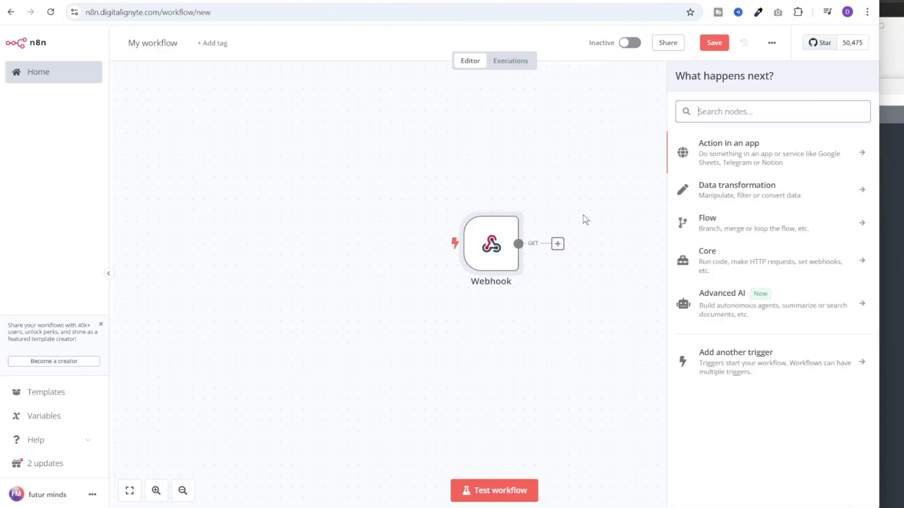
{"action": "type", "text": "webhook"}
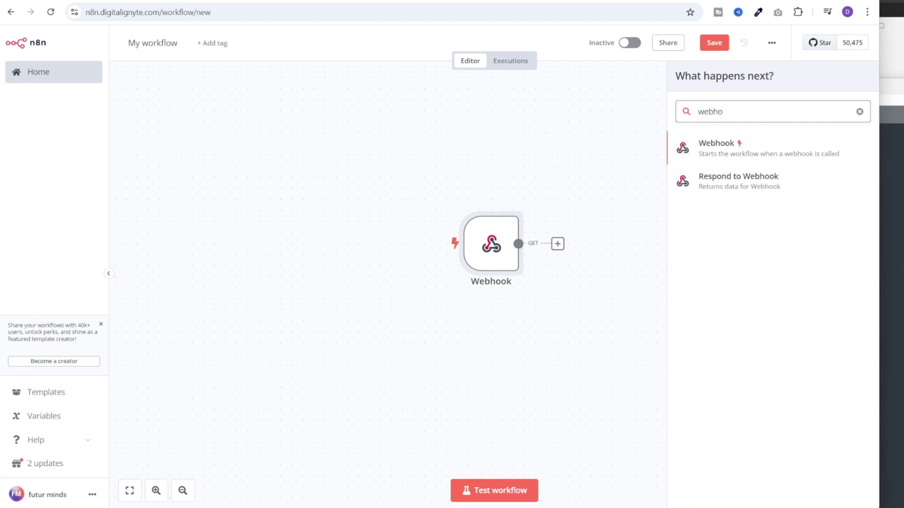
{"action": "key", "text": "Down"}
{"action": "key", "text": "Return"}
{"action": "key", "text": "Escape"}
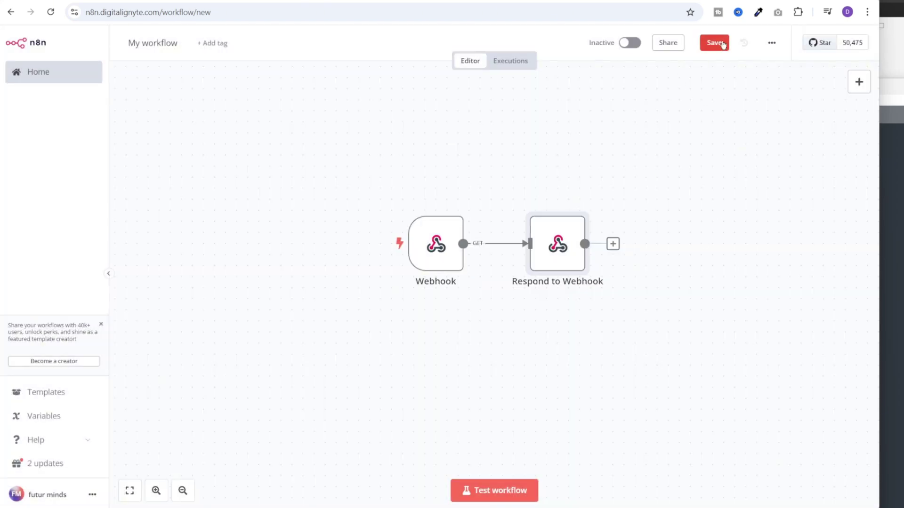
{"action": "left_click", "coordinate": [715, 42]}
{"action": "double_click", "coordinate": [430, 246]}
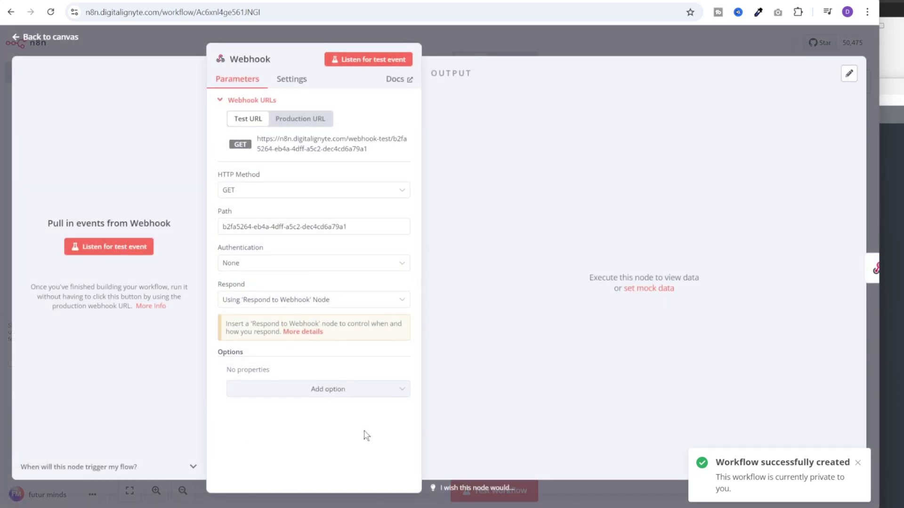
{"action": "left_click", "coordinate": [314, 146]}
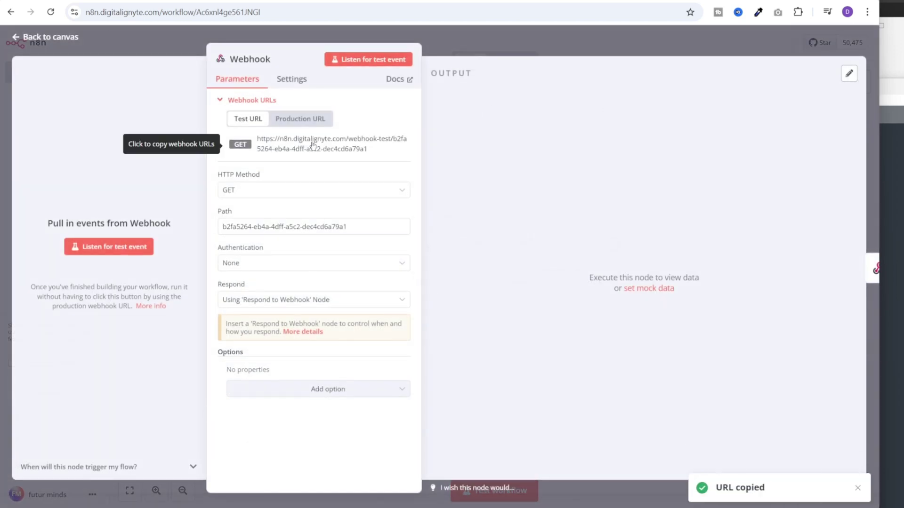
{"action": "left_click", "coordinate": [712, 2]}
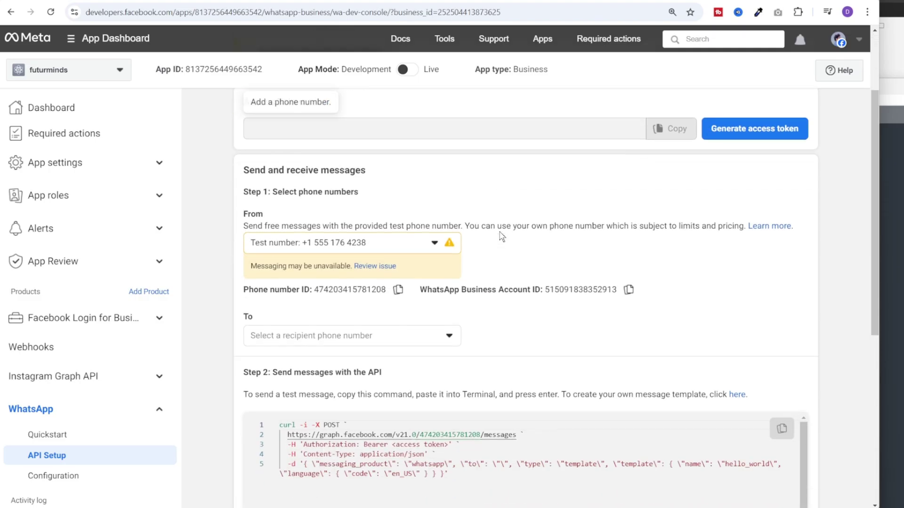
{"action": "scroll", "coordinate": [500, 236], "scroll_direction": "down", "scroll_amount": 5}
{"action": "scroll", "coordinate": [501, 236], "scroll_direction": "down", "scroll_amount": 3}
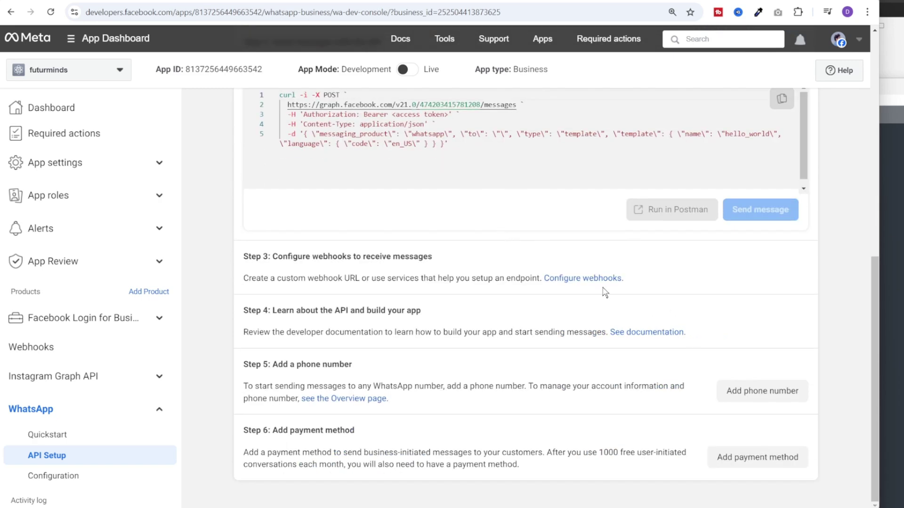
{"action": "left_click", "coordinate": [579, 278]}
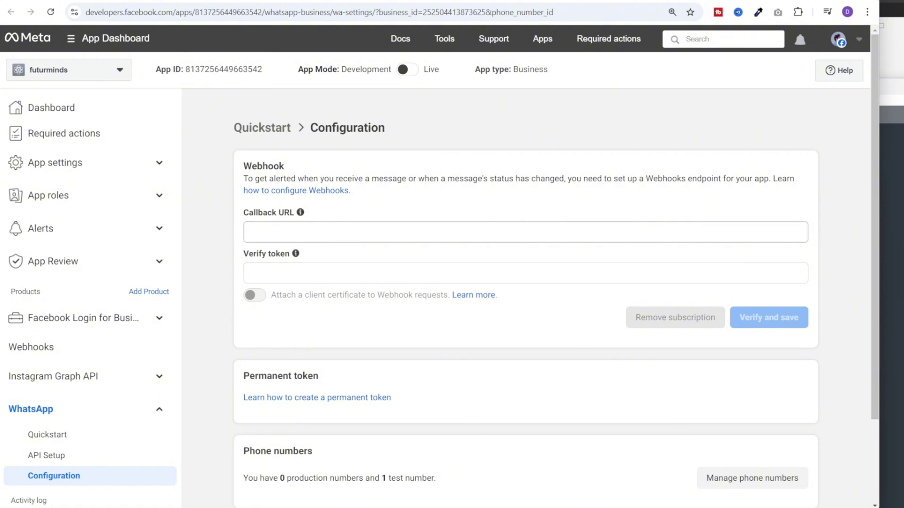
{"action": "left_click", "coordinate": [418, 231]}
{"action": "left_click", "coordinate": [419, 254]}
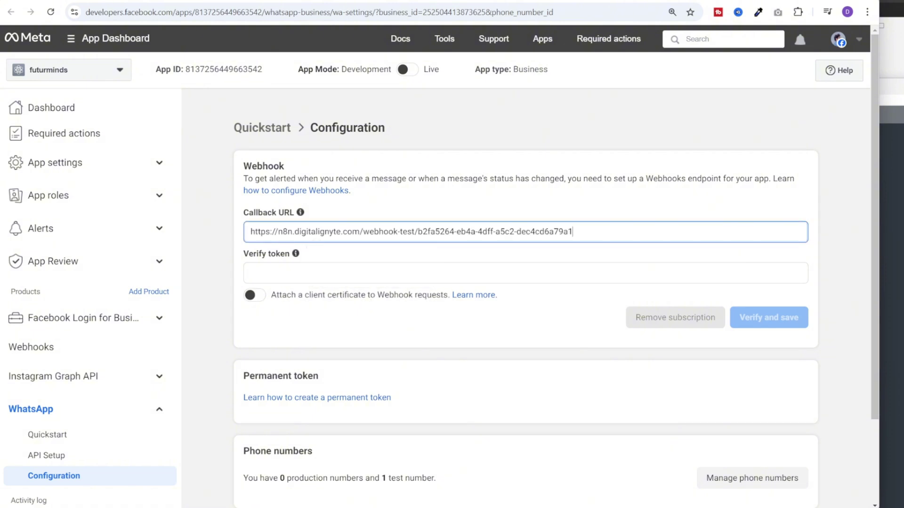
{"action": "left_click", "coordinate": [379, 270]}
{"action": "type", "text": "test"}
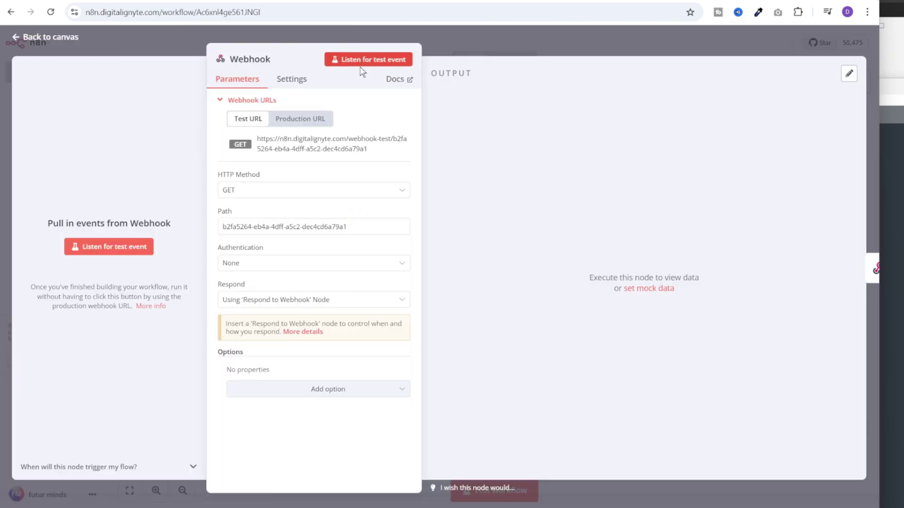
Make the n8n Webhook listen for a test event and submit Verify and save in Meta
{"action": "left_click", "coordinate": [383, 60]}
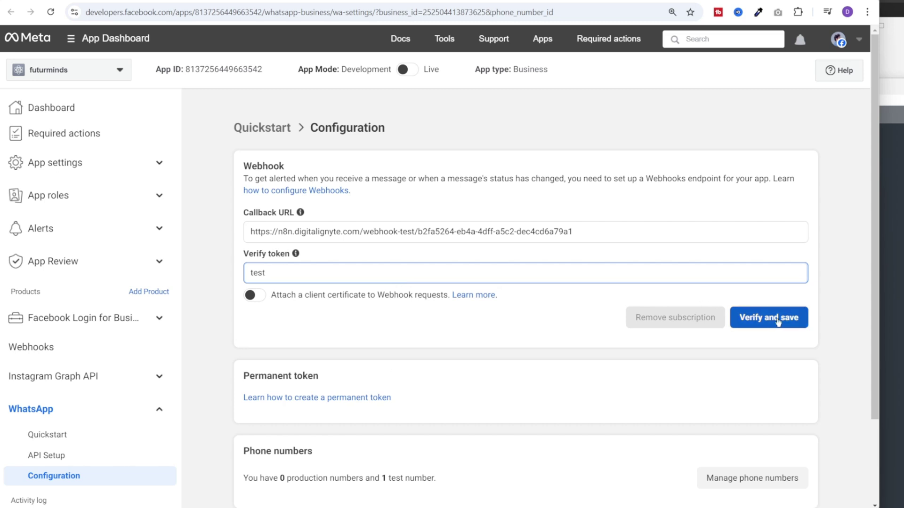
{"action": "left_click", "coordinate": [777, 321]}
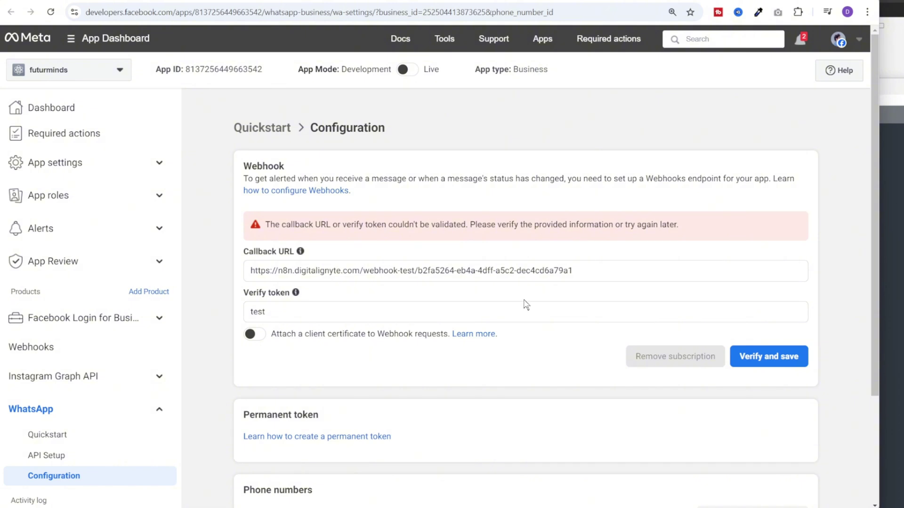
{"action": "left_click", "coordinate": [730, 2]}
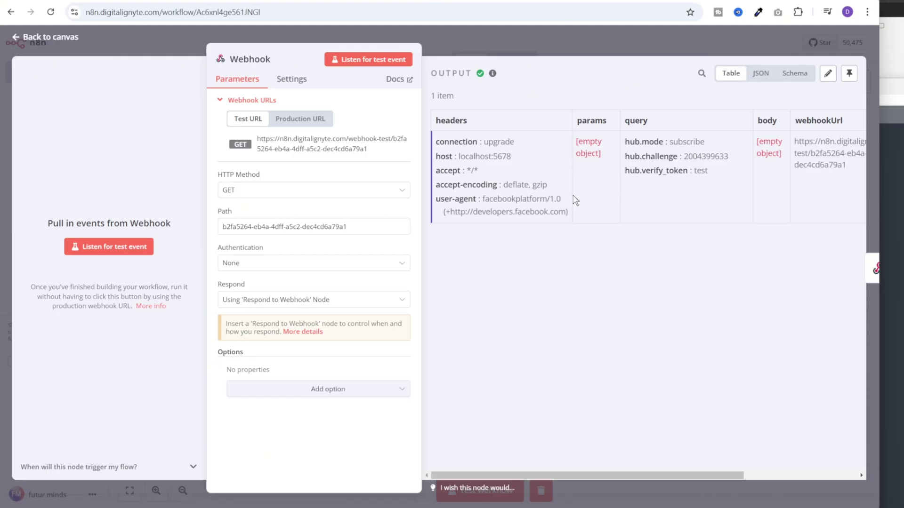
Set Respond to Webhook to reply with Text containing hub.challenge, then start a workflow test run
{"action": "key", "text": "Escape"}
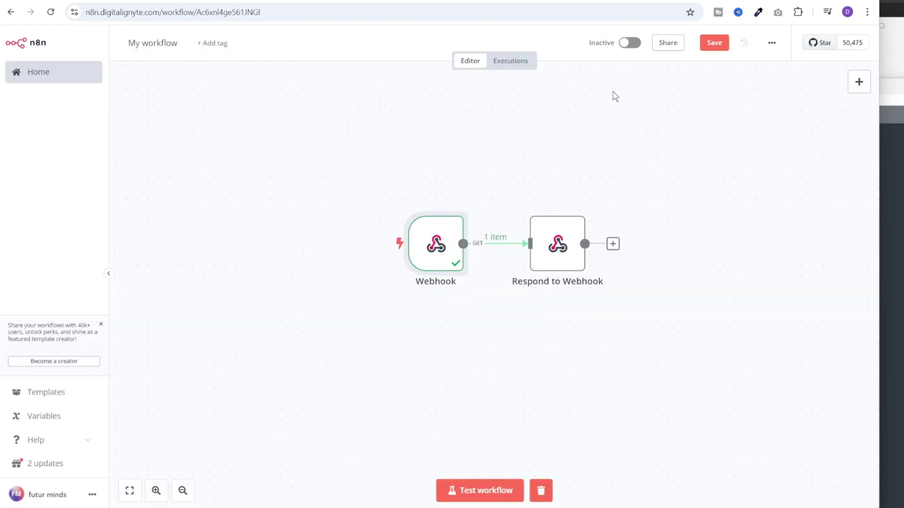
{"action": "double_click", "coordinate": [557, 225]}
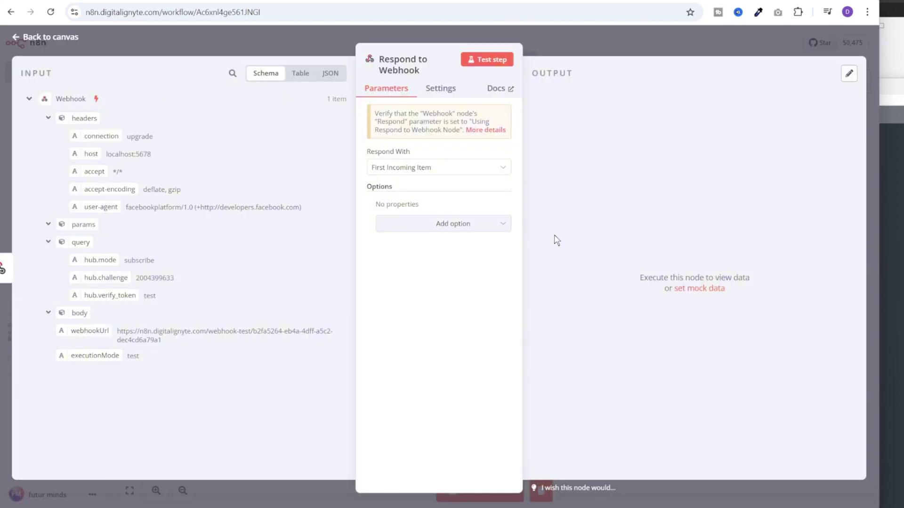
{"action": "left_click", "coordinate": [454, 173]}
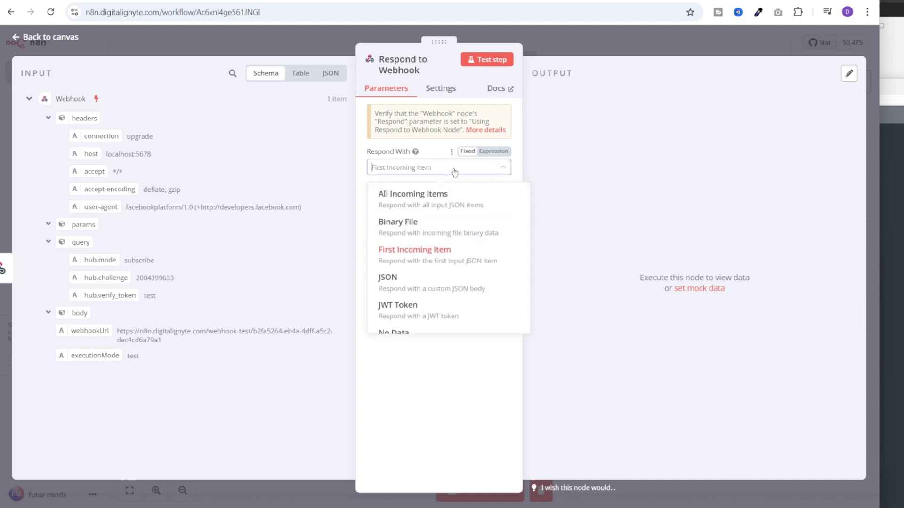
{"action": "scroll", "coordinate": [464, 258], "scroll_direction": "down", "scroll_amount": 3}
{"action": "left_click", "coordinate": [408, 312]}
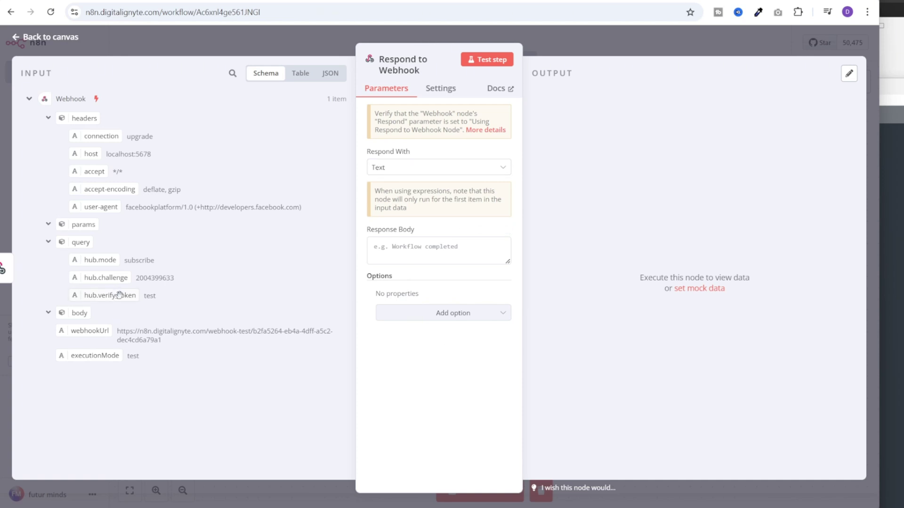
{"action": "left_click_drag", "start_coordinate": [104, 278], "coordinate": [443, 250]}
{"action": "left_click", "coordinate": [489, 493]}
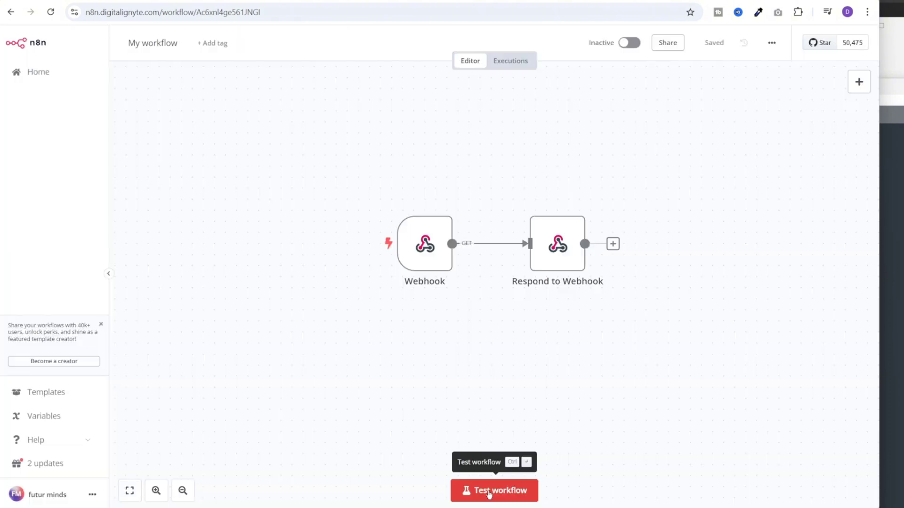
{"action": "left_click", "coordinate": [485, 496]}
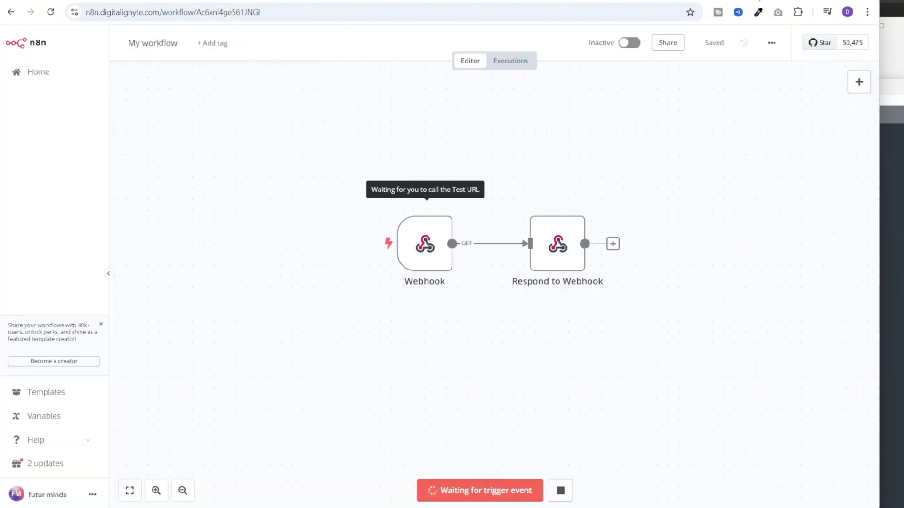
Retry Verify and save in Meta and confirm the Respond to Webhook node succeeded in n8n
{"action": "left_click", "coordinate": [758, 1]}
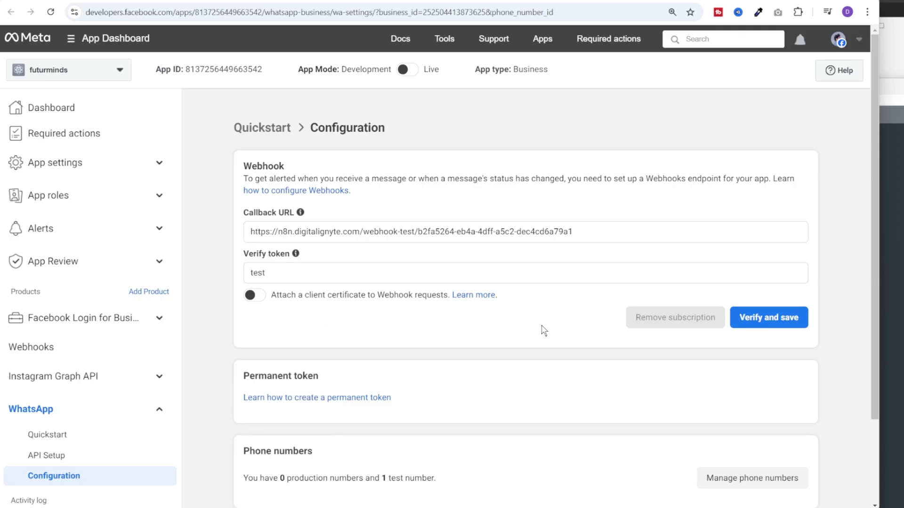
{"action": "left_click", "coordinate": [752, 322]}
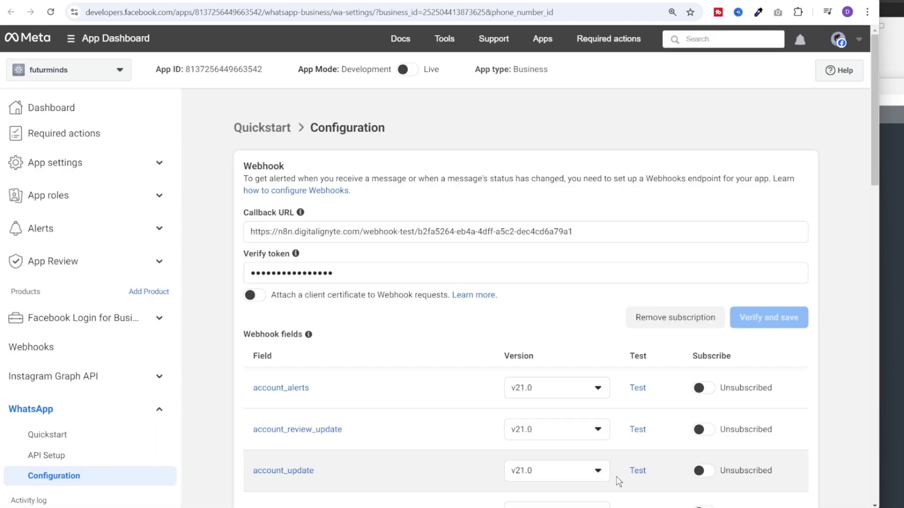
{"action": "left_click", "coordinate": [753, 1]}
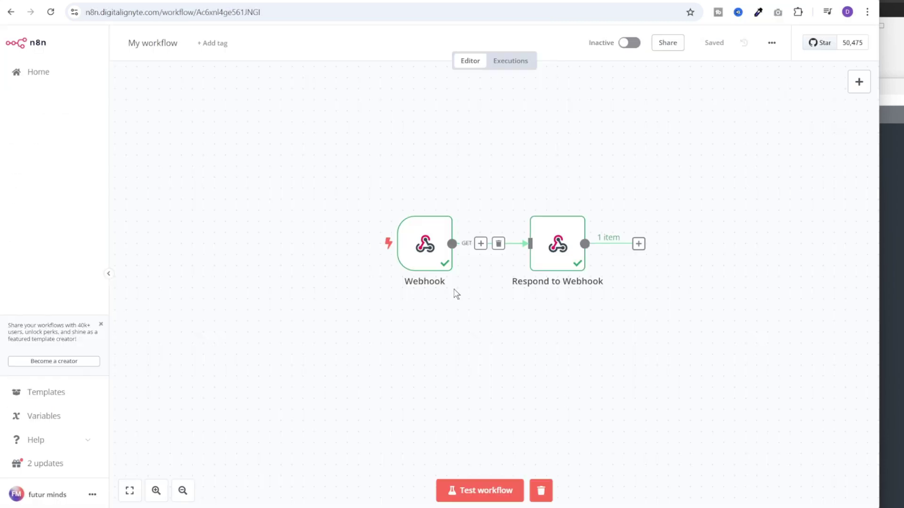
{"action": "left_click", "coordinate": [562, 241]}
{"action": "key", "text": "ctrl+Tab"}
Subscribe the WhatsApp webhook to the messages field
{"action": "scroll", "coordinate": [827, 284], "scroll_direction": "down", "scroll_amount": 9}
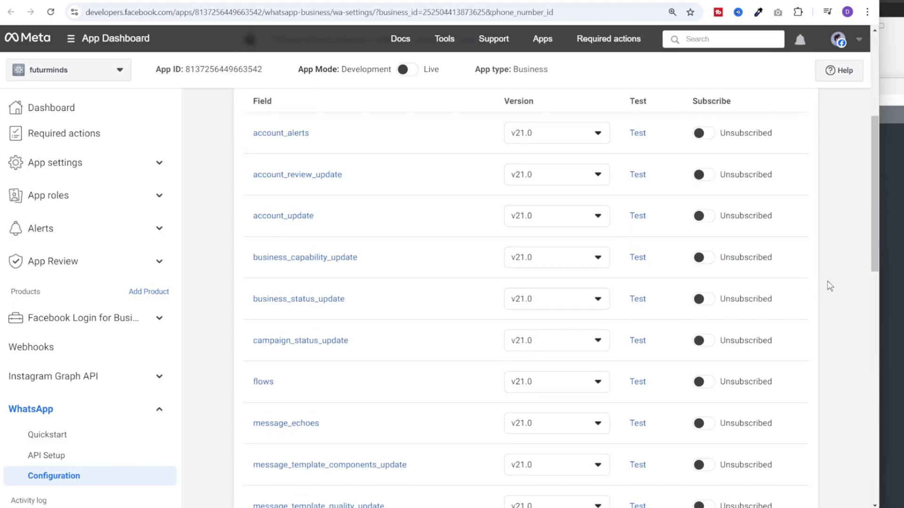
{"action": "scroll", "coordinate": [829, 284], "scroll_direction": "down", "scroll_amount": 1}
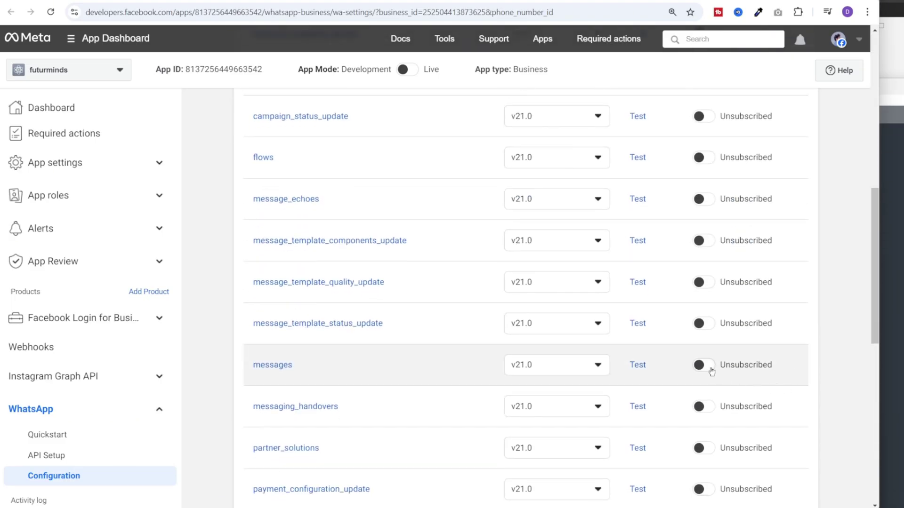
{"action": "left_click", "coordinate": [702, 366]}
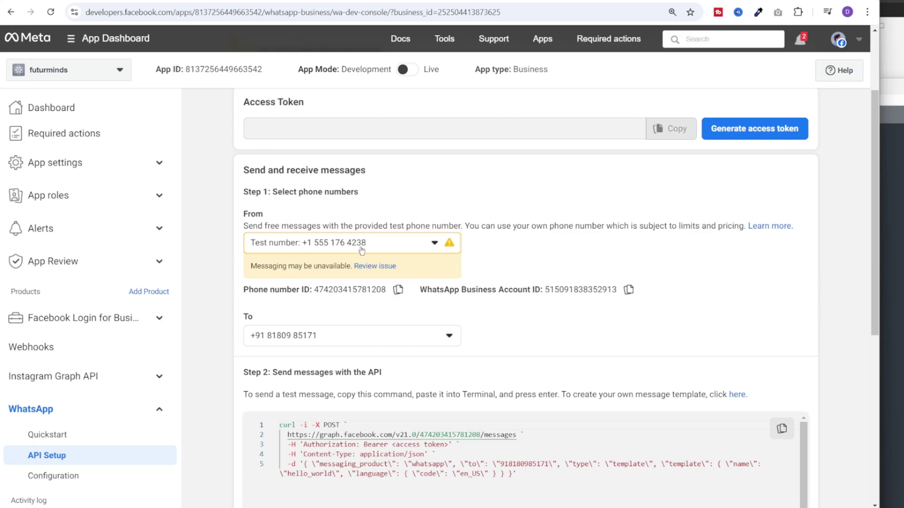
Start a new WhatsApp chat with the pasted test business number
{"action": "key", "text": "alt+Tab"}
{"action": "left_click", "coordinate": [196, 18]}
{"action": "key", "text": "ctrl+v"}
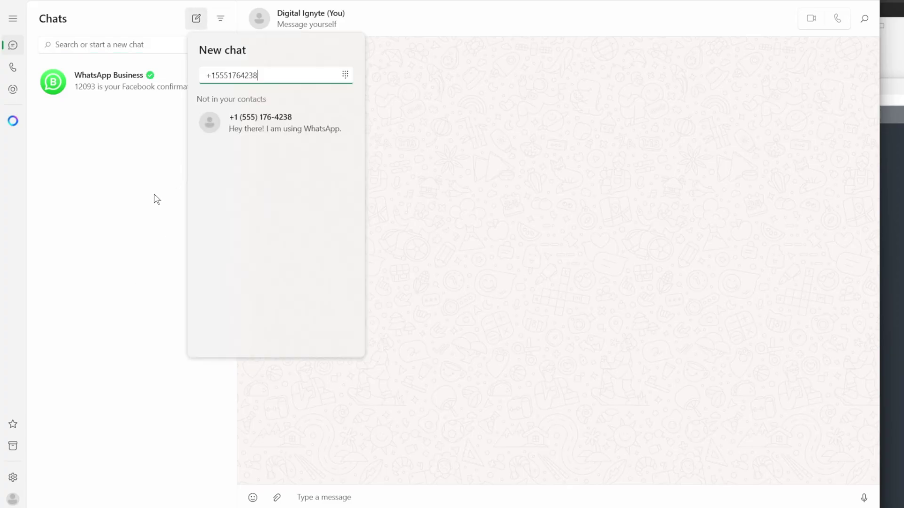
{"action": "left_click", "coordinate": [254, 127]}
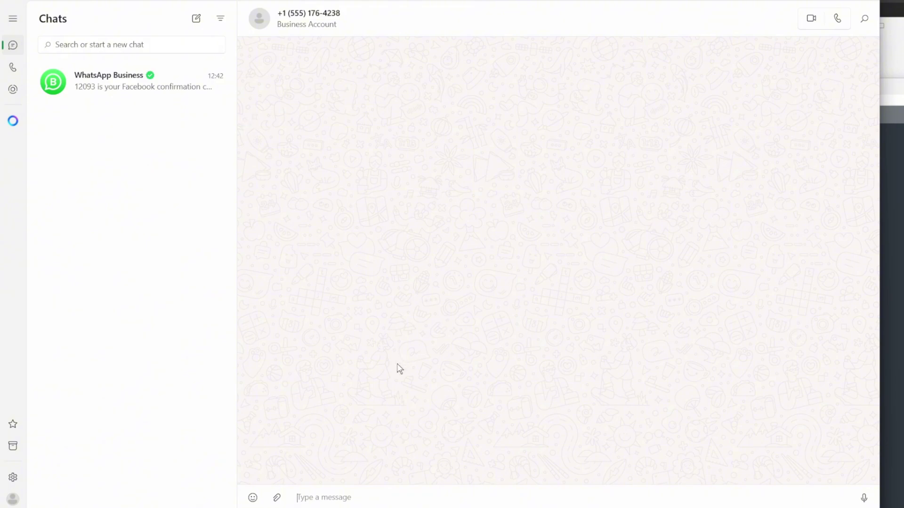
{"action": "key", "text": "alt+Tab"}
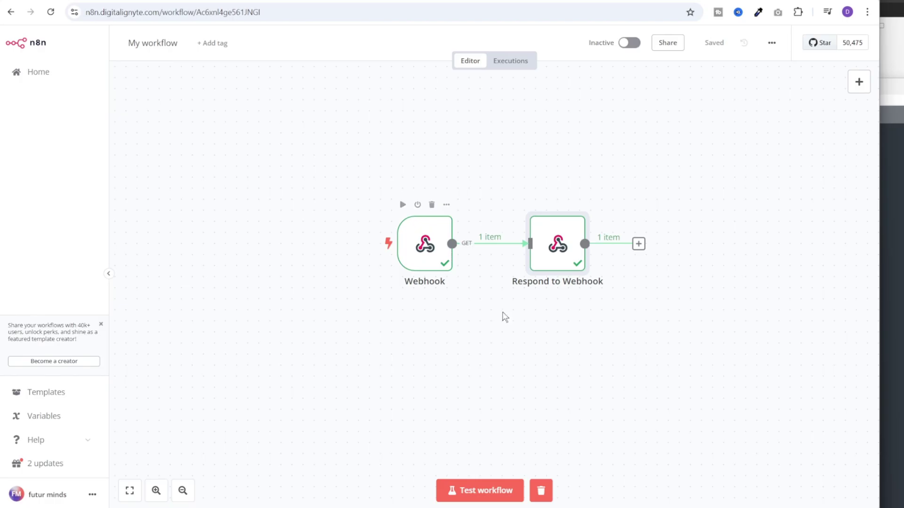
Duplicate the Webhook node as Webhook1, set to POST and responding immediately
{"action": "left_click_drag", "start_coordinate": [373, 207], "coordinate": [435, 374]}
{"action": "key", "text": "ctrl+c"}
{"action": "key", "text": "ctrl+v"}
{"action": "double_click", "coordinate": [435, 375]}
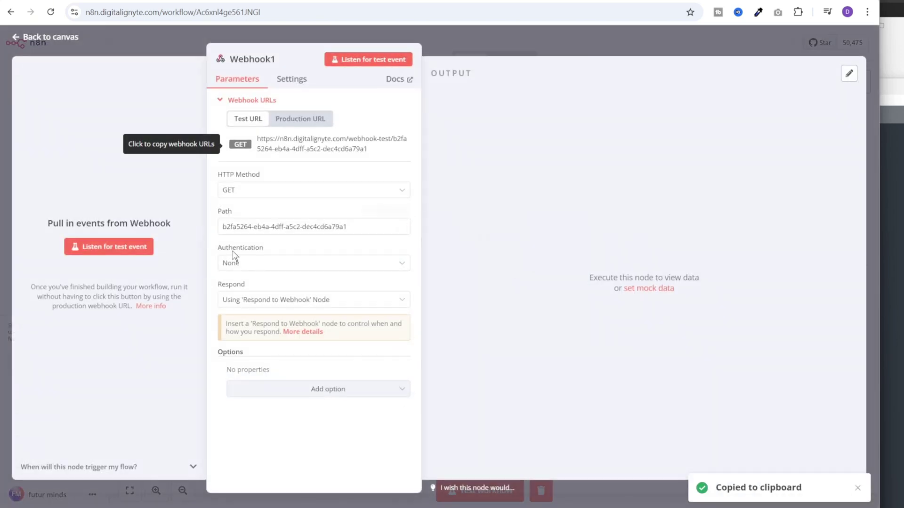
{"action": "left_click", "coordinate": [278, 191]}
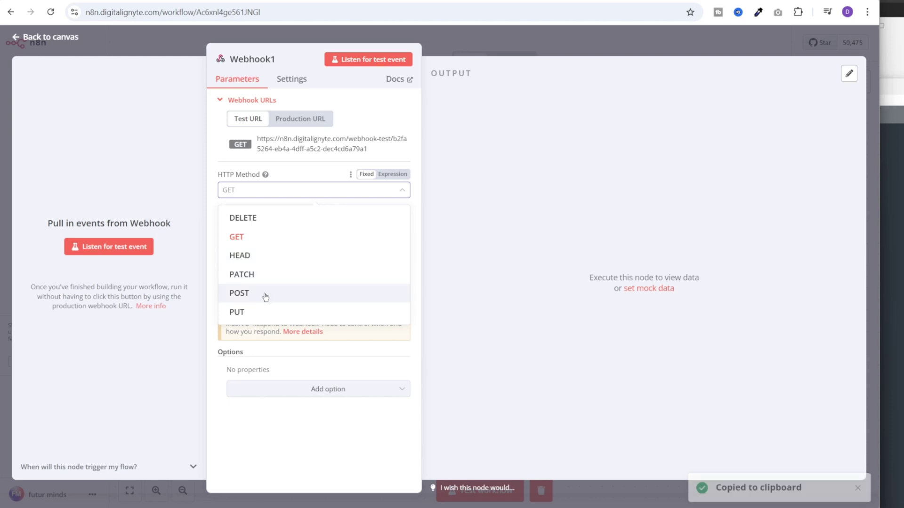
{"action": "left_click", "coordinate": [263, 293]}
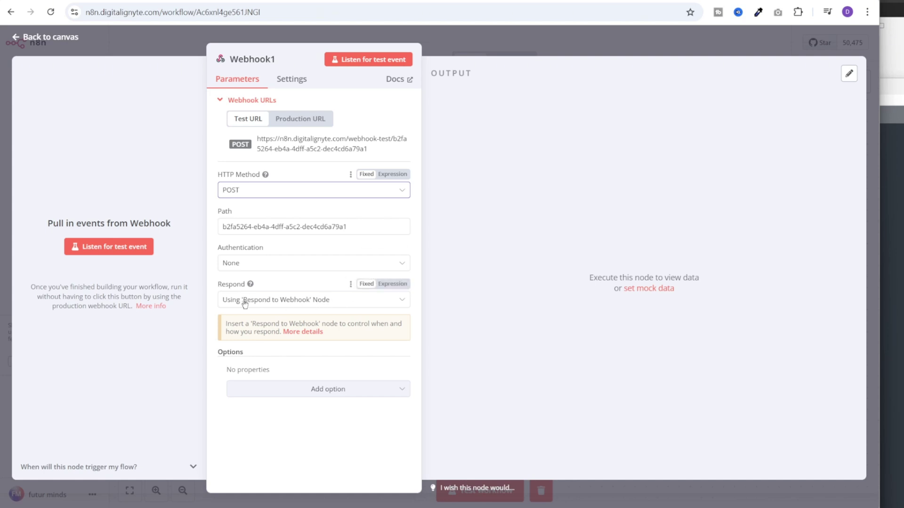
{"action": "left_click", "coordinate": [268, 304]}
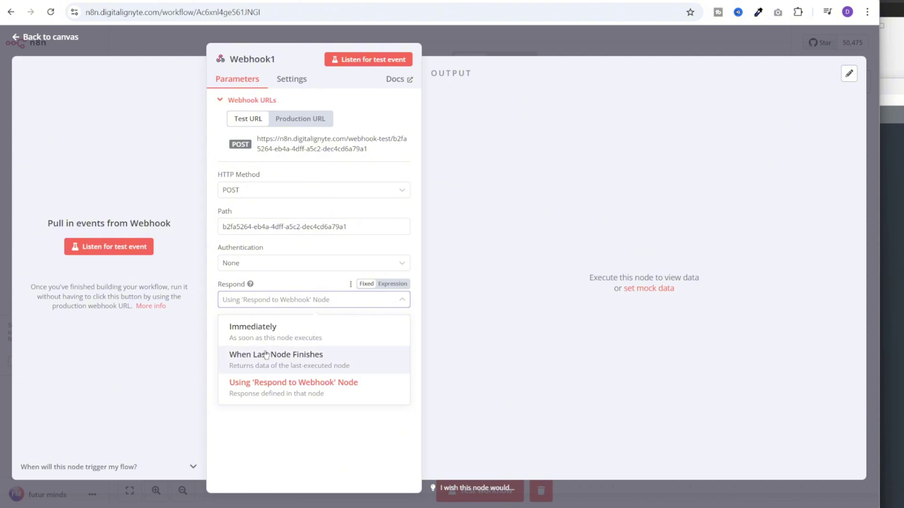
{"action": "left_click", "coordinate": [265, 327]}
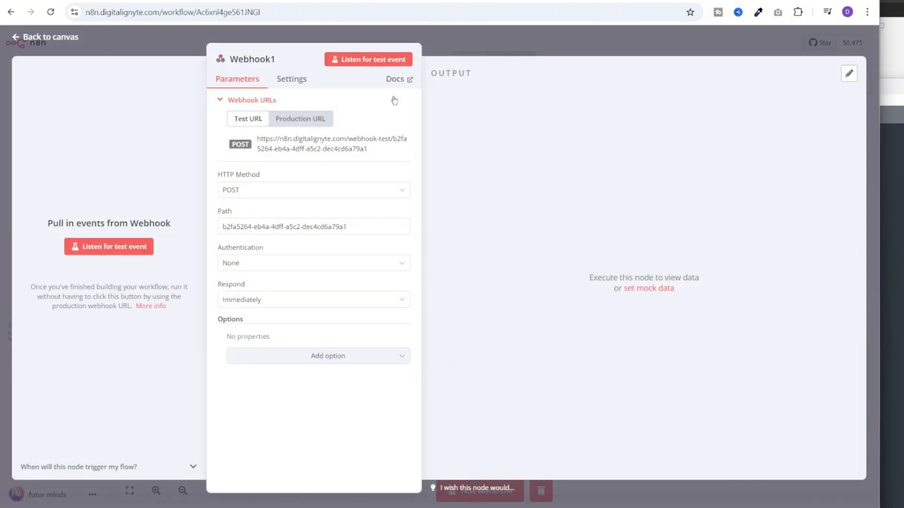
Capture a test WhatsApp message sent to the business number in Webhook1
{"action": "left_click", "coordinate": [372, 64]}
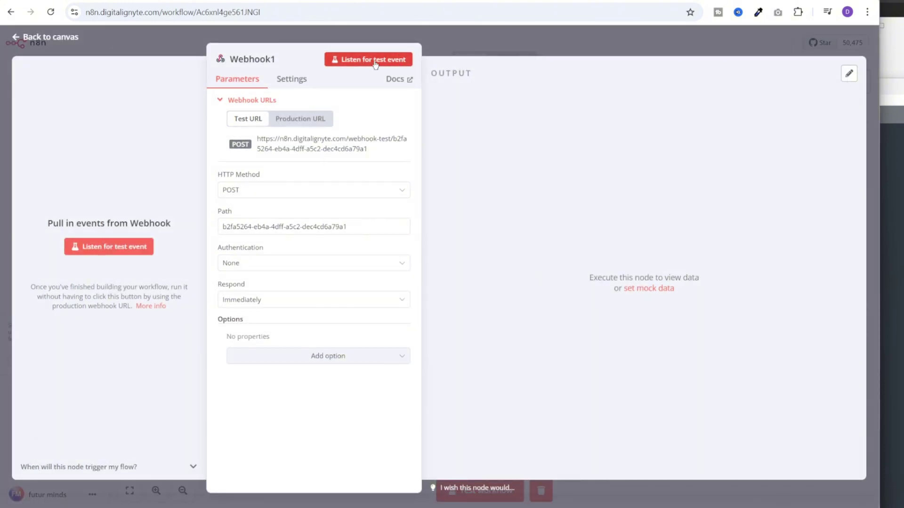
{"action": "key", "text": "alt+Tab"}
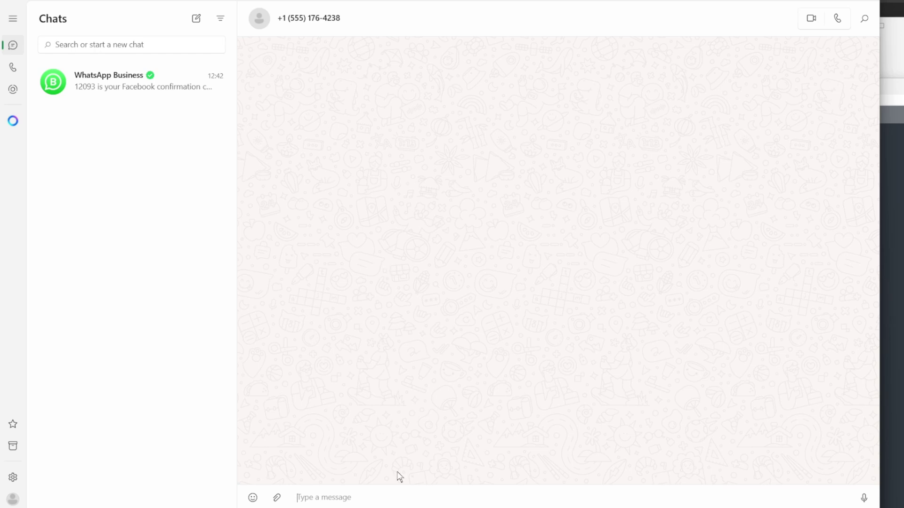
{"action": "key", "text": "ctrl+v"}
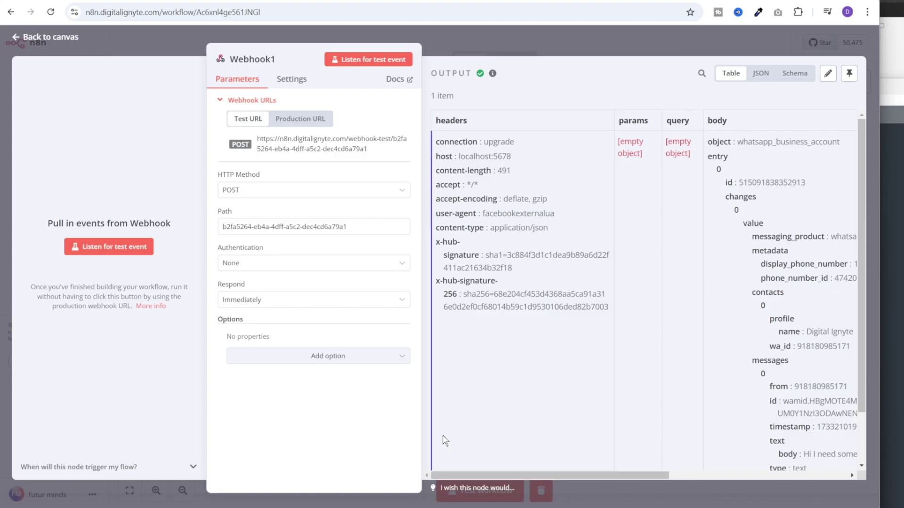
{"action": "left_click", "coordinate": [626, 33]}
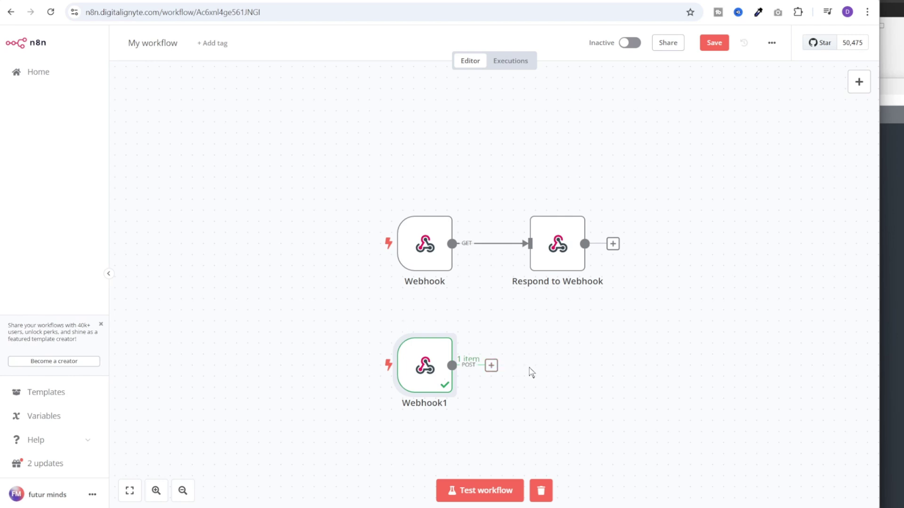
Copy Webhook1's production URL and return to the Meta webhook configuration page
{"action": "key", "text": "Return"}
{"action": "left_click", "coordinate": [300, 119]}
{"action": "left_click", "coordinate": [305, 150]}
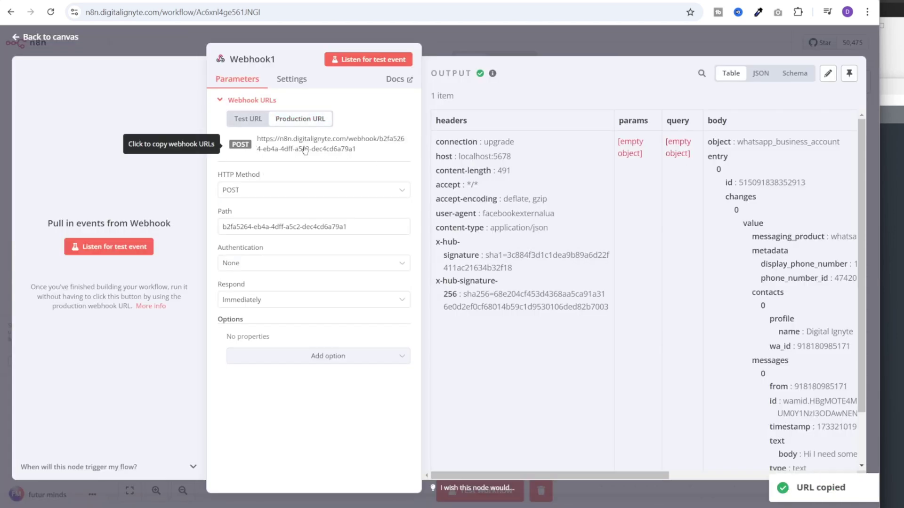
{"action": "left_click", "coordinate": [515, 33]}
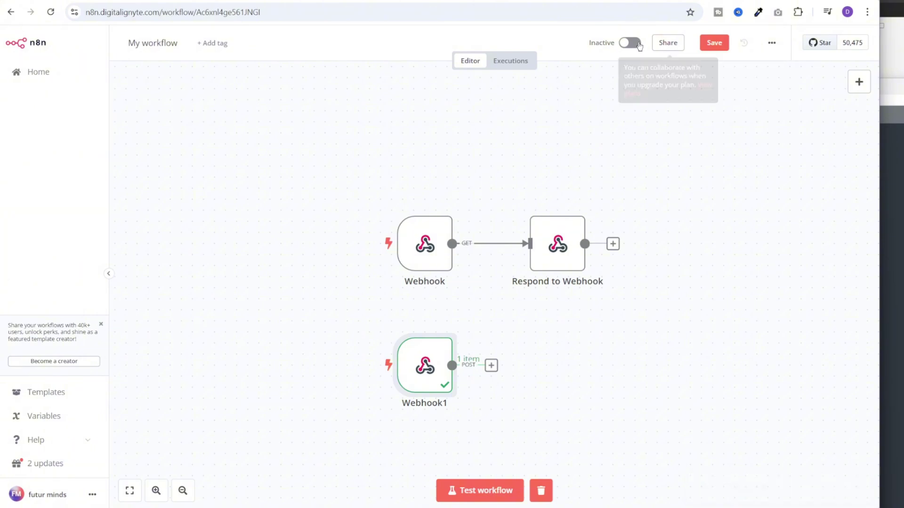
{"action": "key", "text": "ctrl+Tab"}
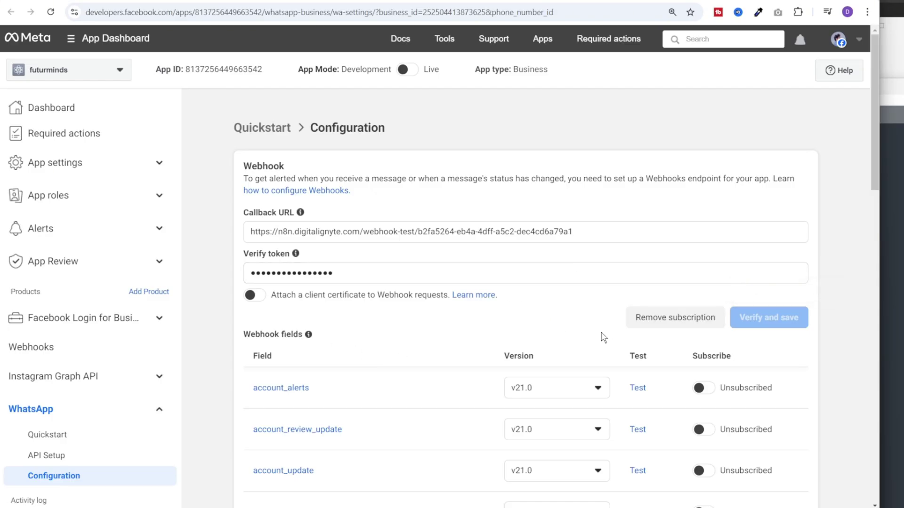
{"action": "left_click", "coordinate": [668, 319]}
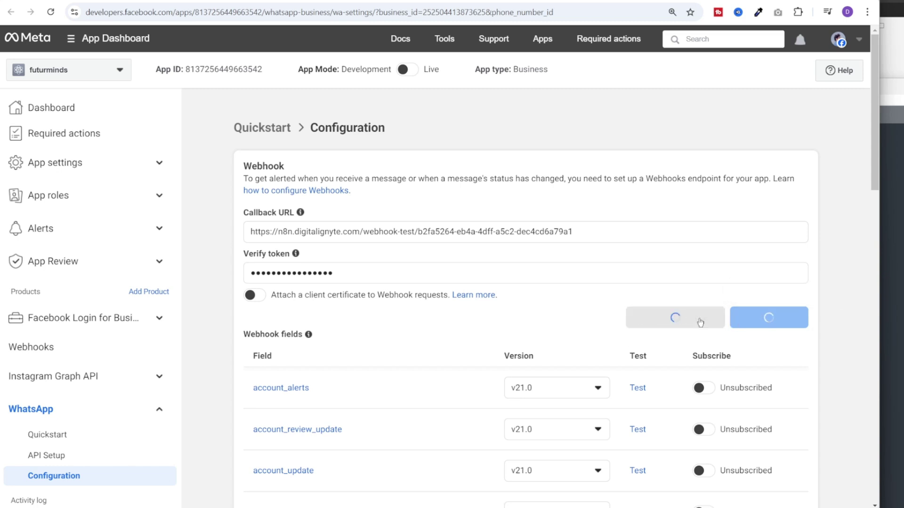
{"action": "left_click", "coordinate": [316, 232]}
{"action": "key", "text": "ctrl+v"}
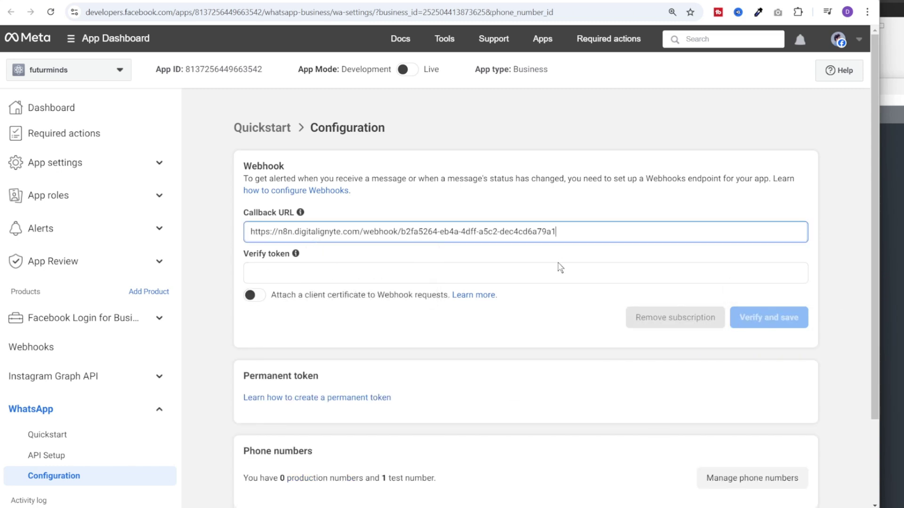
{"action": "left_click", "coordinate": [560, 271]}
{"action": "type", "text": "prod"}
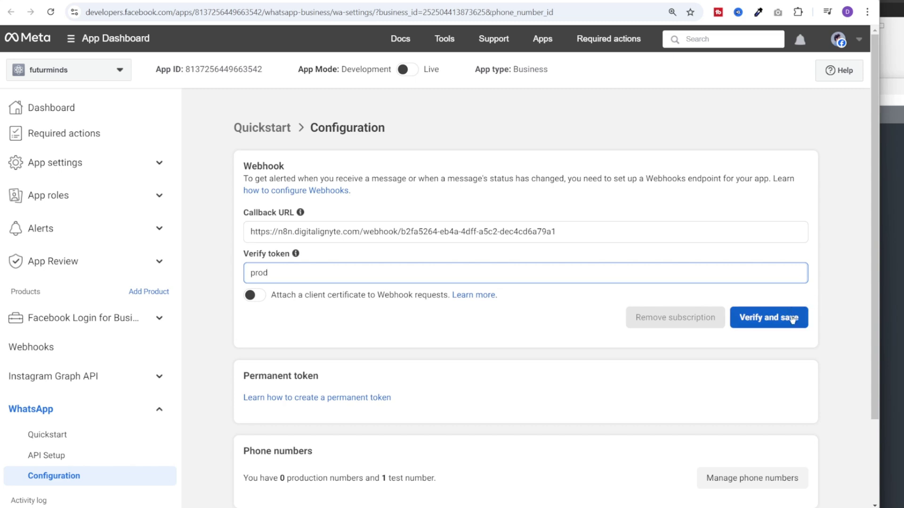
{"action": "left_click", "coordinate": [796, 320]}
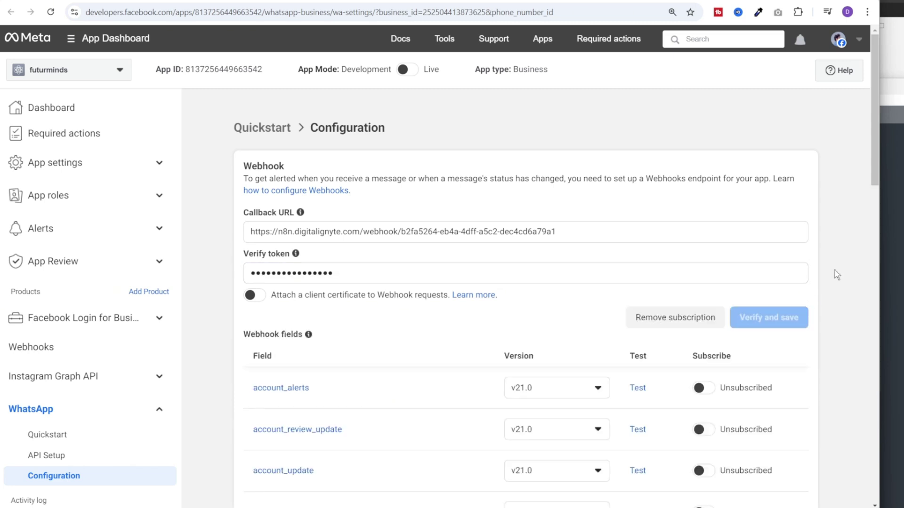
{"action": "scroll", "coordinate": [836, 275], "scroll_direction": "down", "scroll_amount": 10}
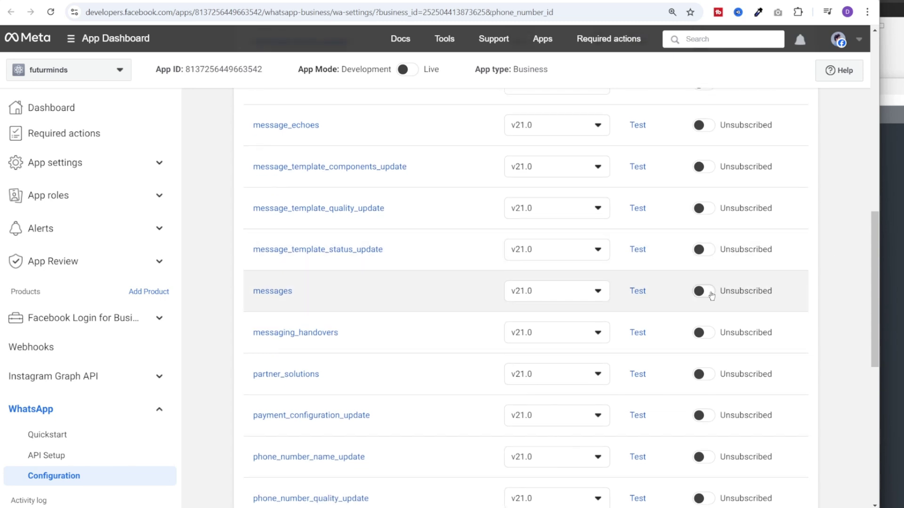
{"action": "left_click", "coordinate": [711, 295]}
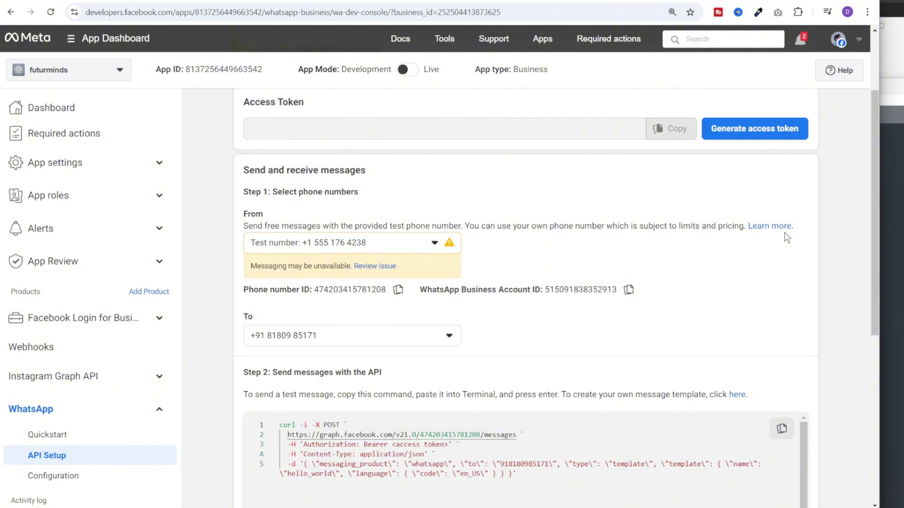
Generate a new WhatsApp access token and copy it
{"action": "scroll", "coordinate": [767, 291], "scroll_direction": "up", "scroll_amount": 2}
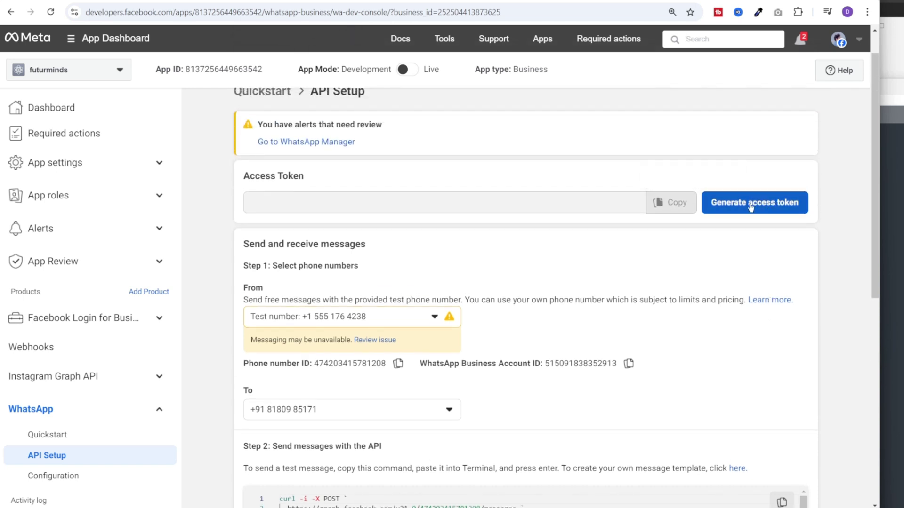
{"action": "left_click", "coordinate": [750, 206]}
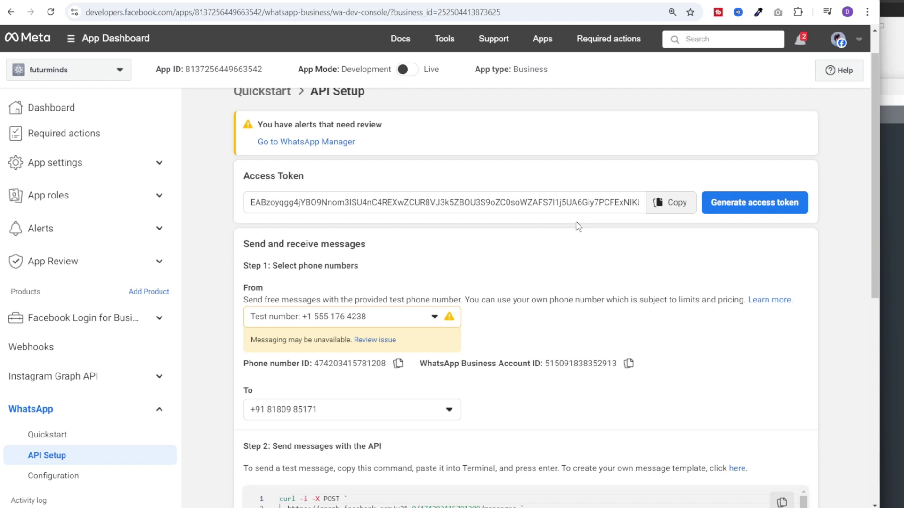
{"action": "left_click", "coordinate": [671, 204]}
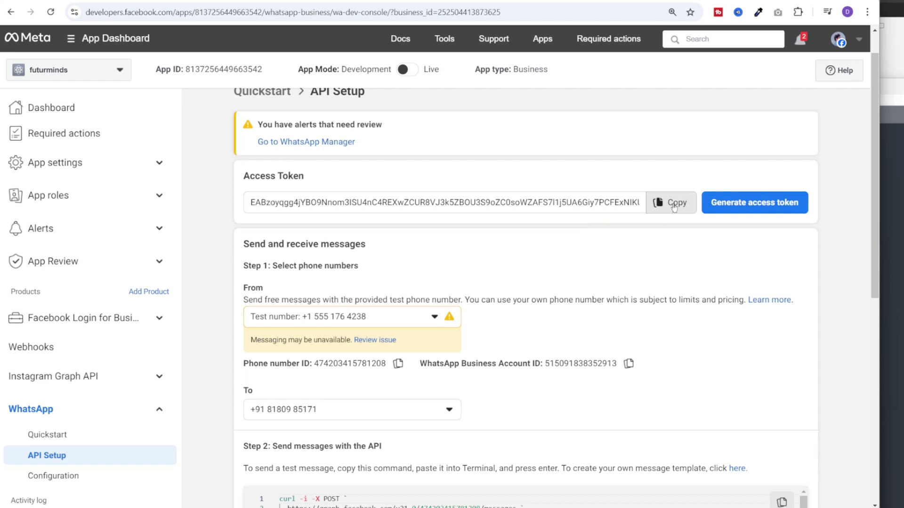
Debug the copied token in the Access Token Debugger and extend its lifetime
{"action": "mouse_move", "coordinate": [444, 42]}
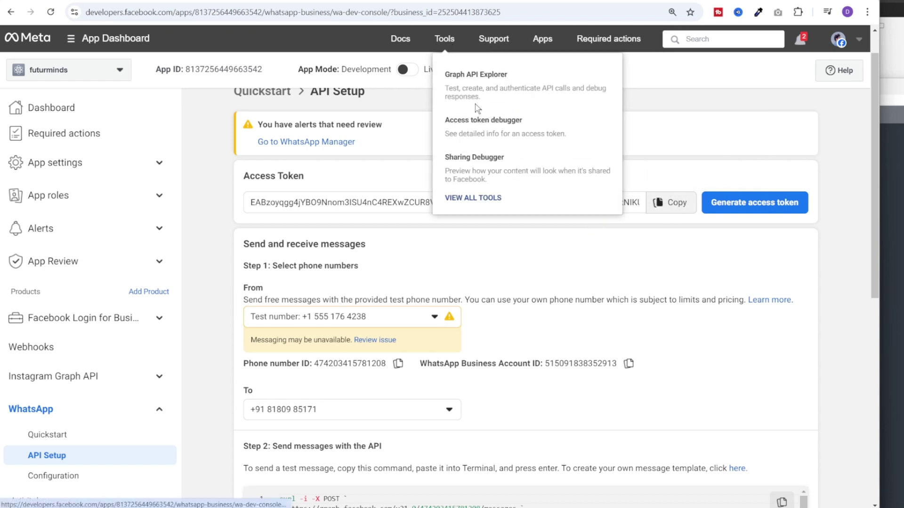
{"action": "left_click", "coordinate": [481, 120]}
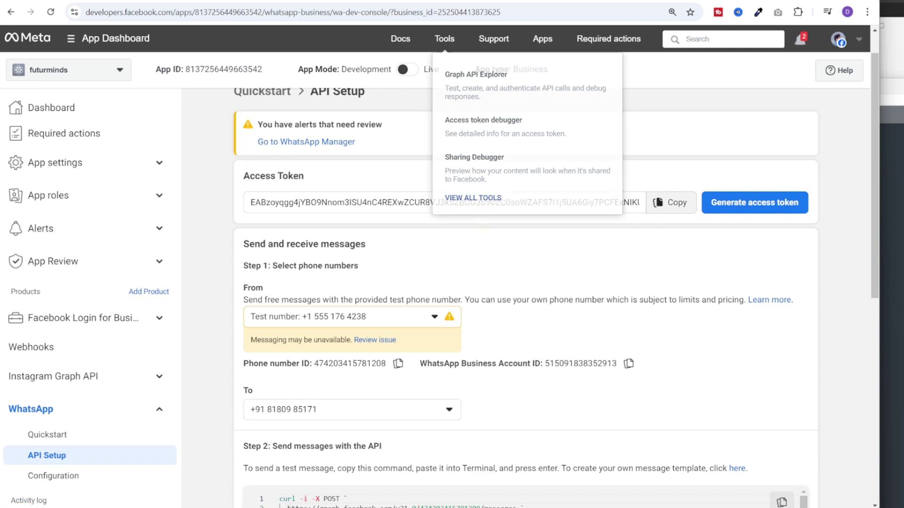
{"action": "key", "text": "ctrl+v"}
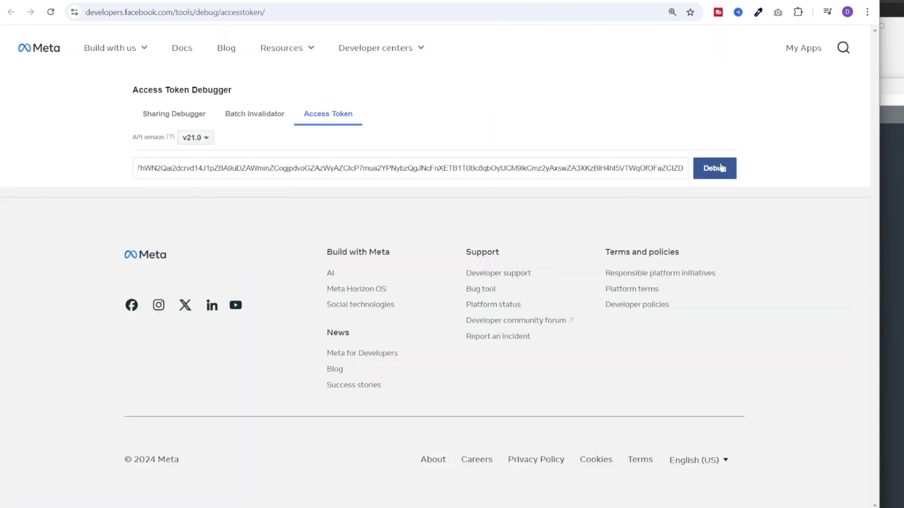
{"action": "left_click", "coordinate": [714, 168]}
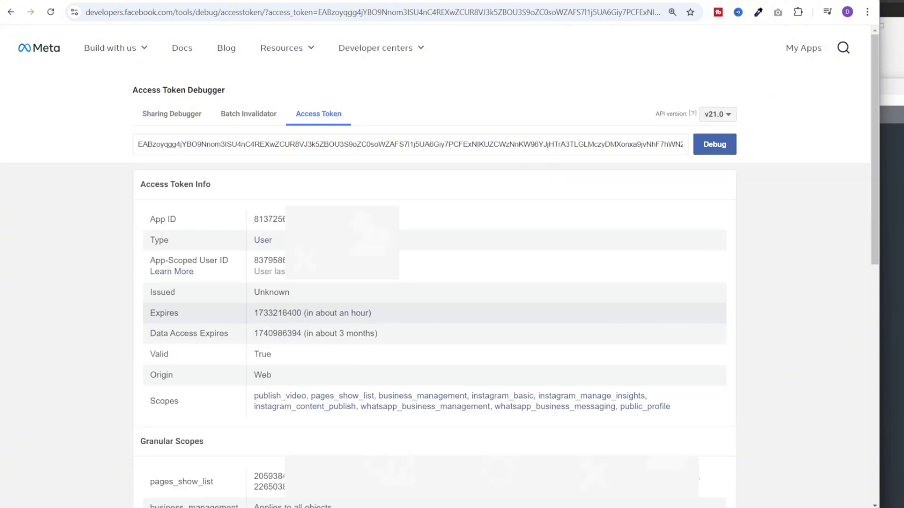
{"action": "scroll", "coordinate": [363, 449], "scroll_direction": "down", "scroll_amount": 5}
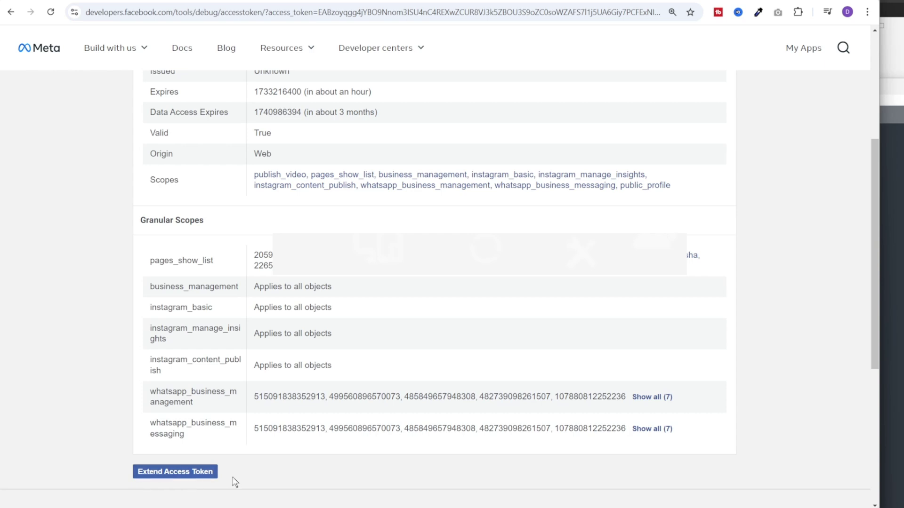
{"action": "left_click", "coordinate": [205, 472]}
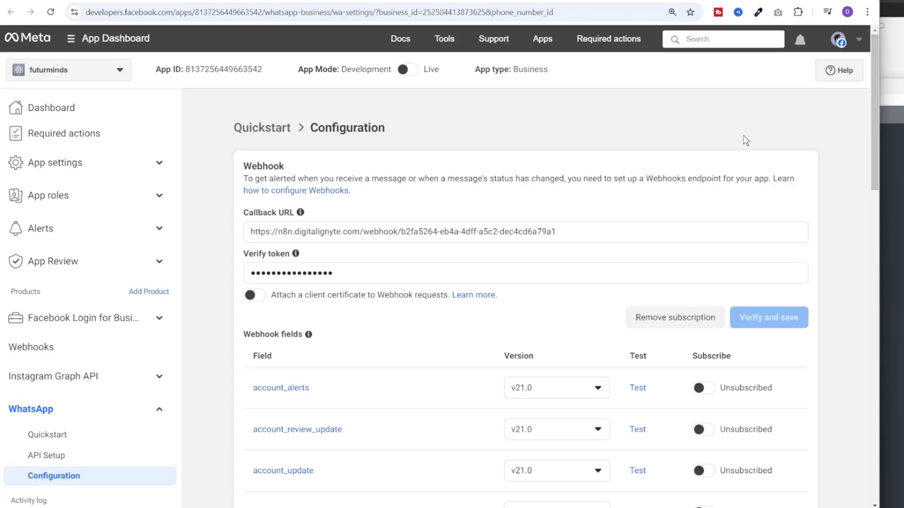
From the Apps list, open Finance Wisdom Club, the business on the futurminds app card
{"action": "scroll", "coordinate": [785, 207], "scroll_direction": "down", "scroll_amount": 12}
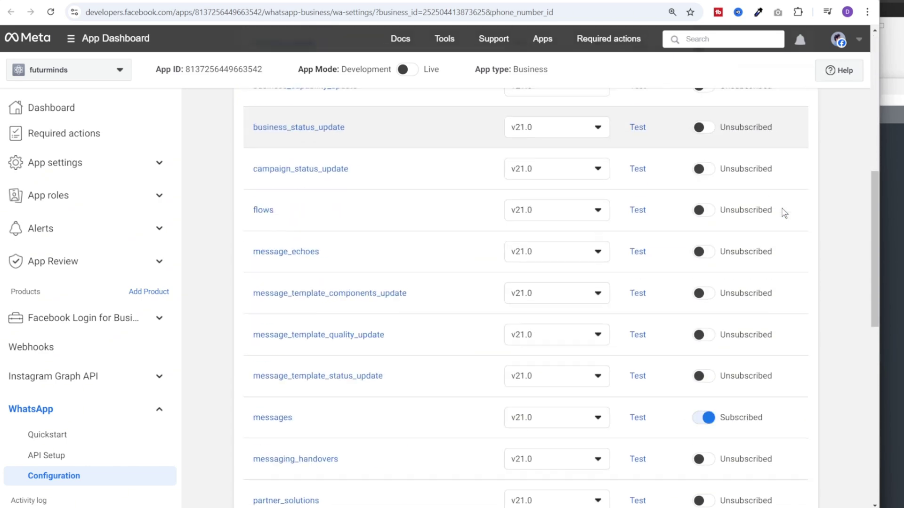
{"action": "scroll", "coordinate": [784, 213], "scroll_direction": "down", "scroll_amount": 7}
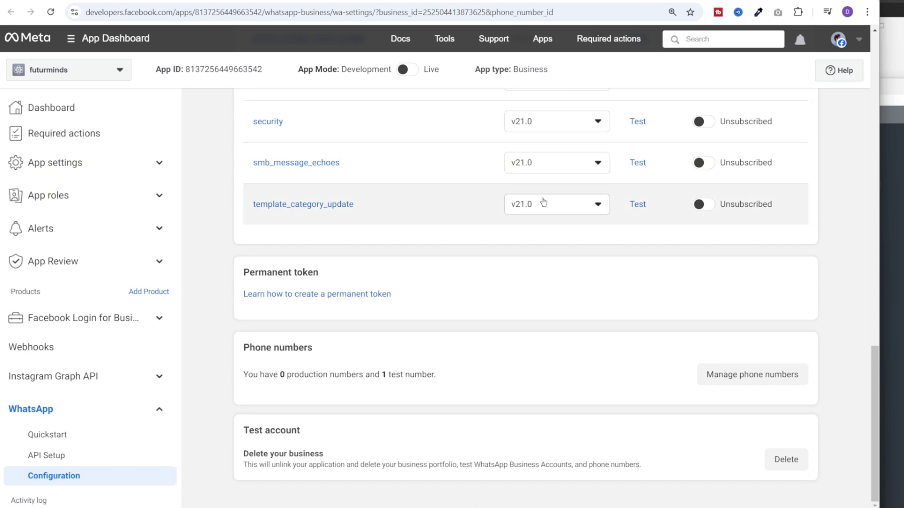
{"action": "left_click", "coordinate": [542, 38]}
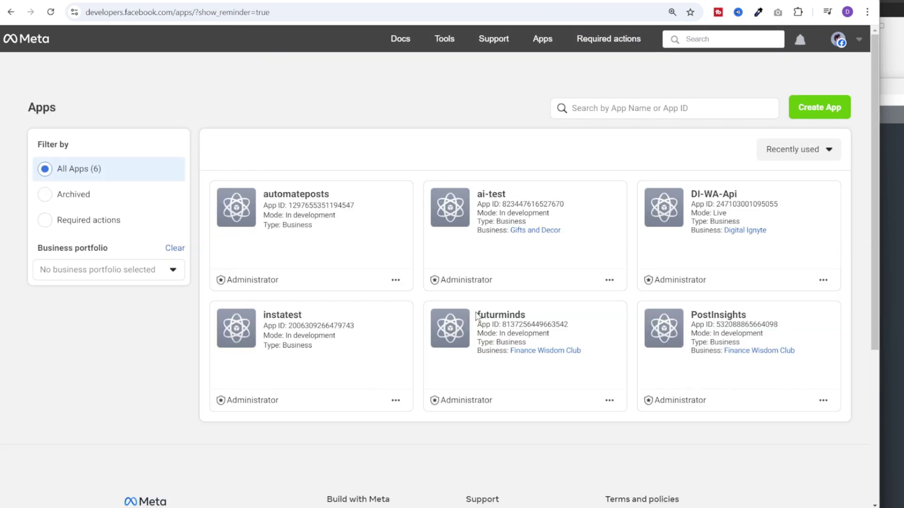
{"action": "left_click_drag", "start_coordinate": [476, 314], "coordinate": [583, 360]}
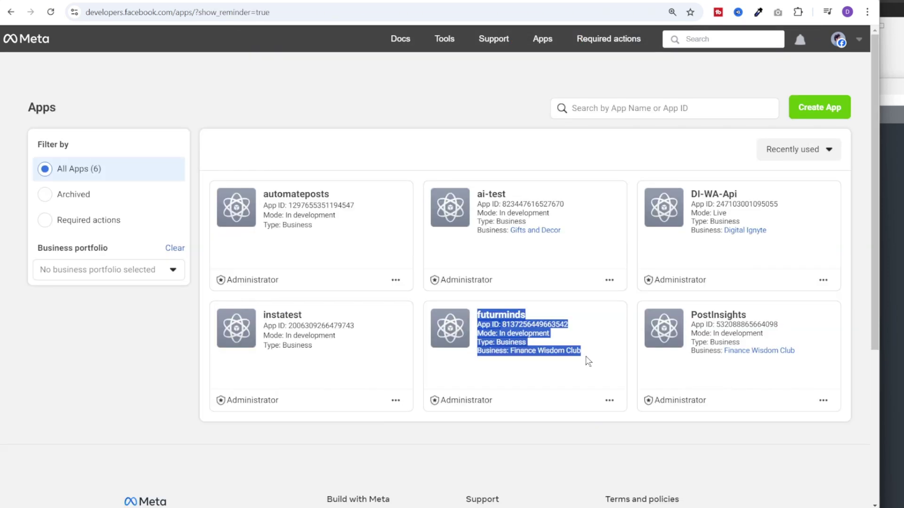
{"action": "left_click", "coordinate": [493, 374]}
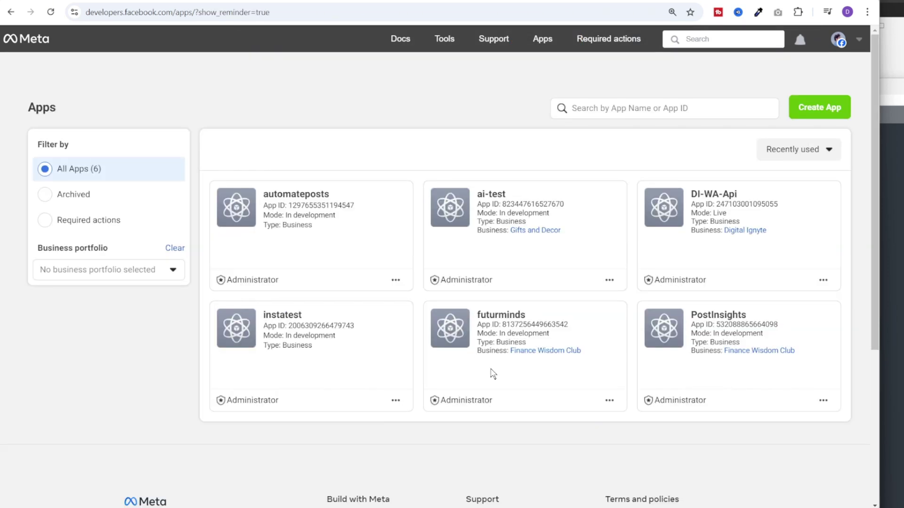
{"action": "left_click", "coordinate": [569, 350]}
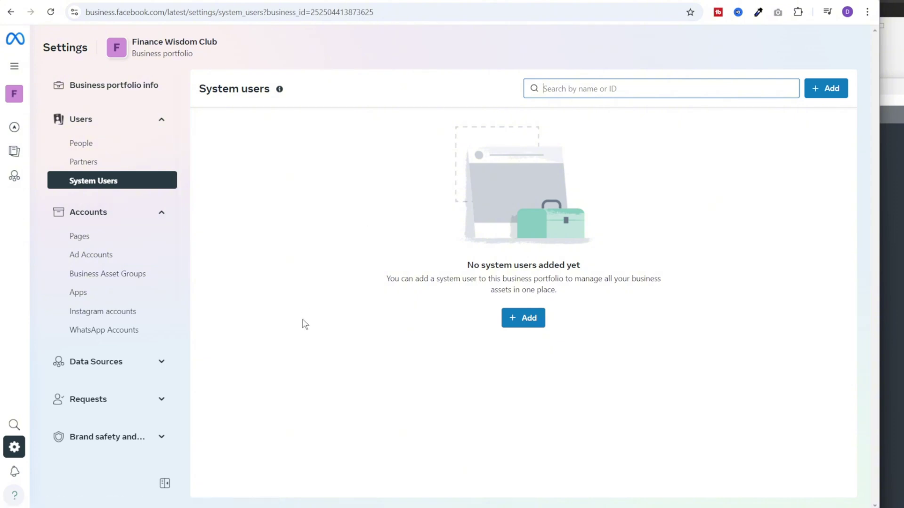
Create a system user named n8n with the Admin role
{"action": "left_click", "coordinate": [524, 319]}
{"action": "left_click", "coordinate": [421, 198]}
{"action": "type", "text": "n8n"}
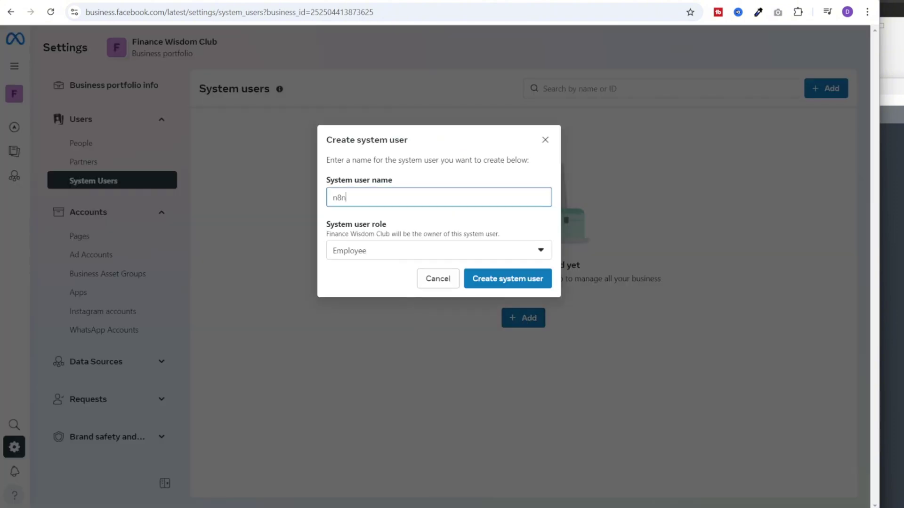
{"action": "left_click", "coordinate": [367, 251]}
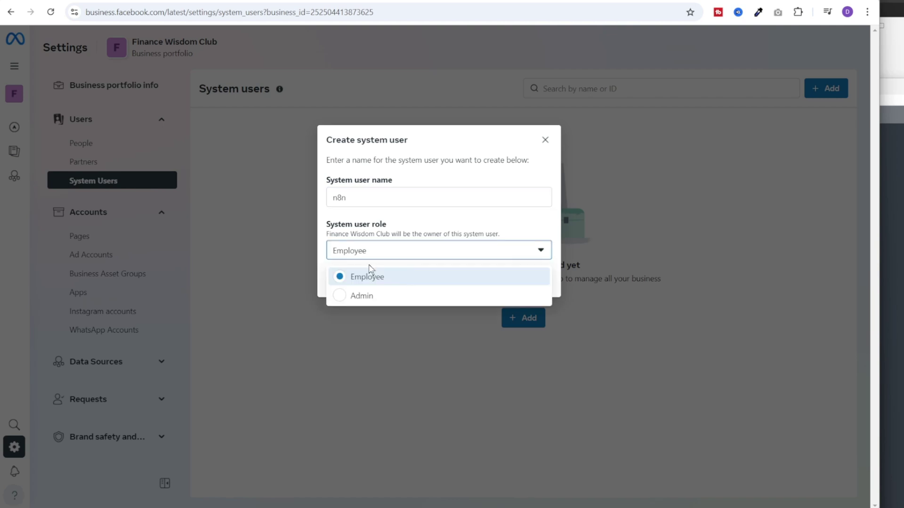
{"action": "left_click", "coordinate": [393, 295]}
{"action": "left_click", "coordinate": [523, 283]}
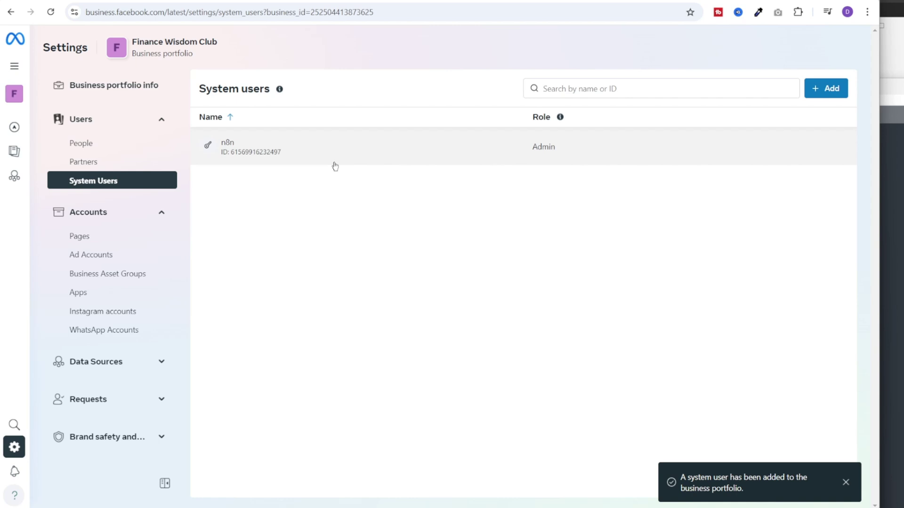
Assign the futurminds app to the n8n user with full Manage app control
{"action": "left_click", "coordinate": [292, 158]}
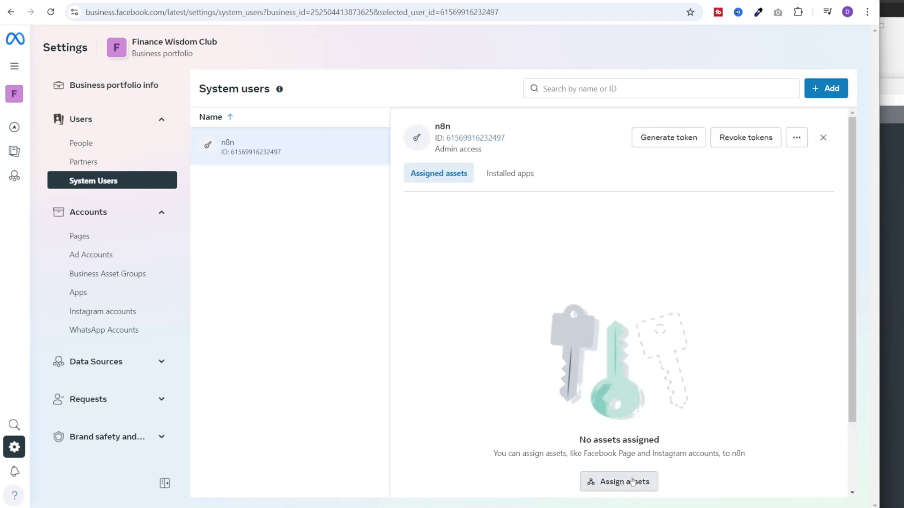
{"action": "left_click", "coordinate": [632, 482]}
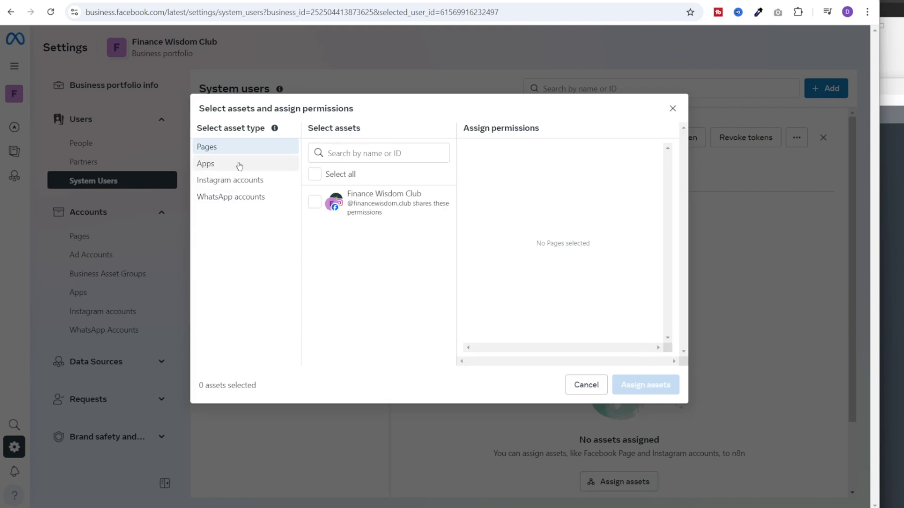
{"action": "left_click", "coordinate": [239, 164]}
{"action": "left_click", "coordinate": [335, 220]}
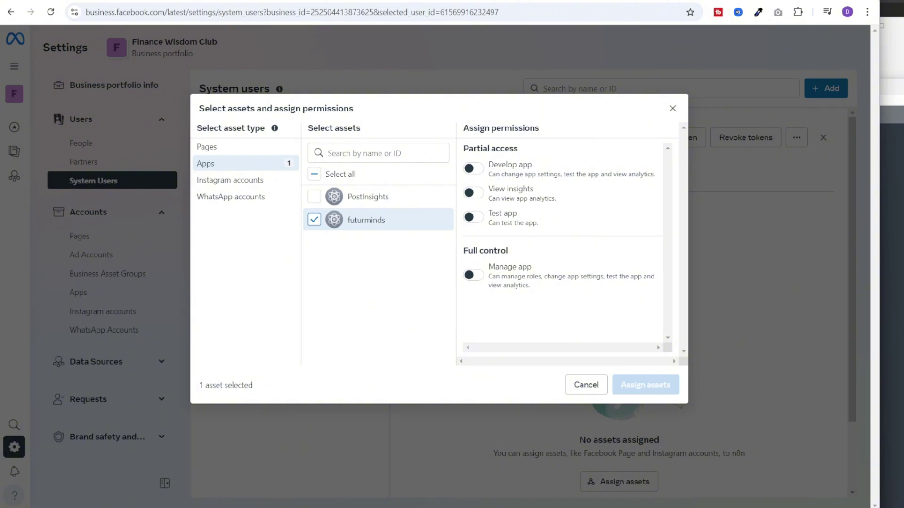
{"action": "left_click", "coordinate": [478, 279]}
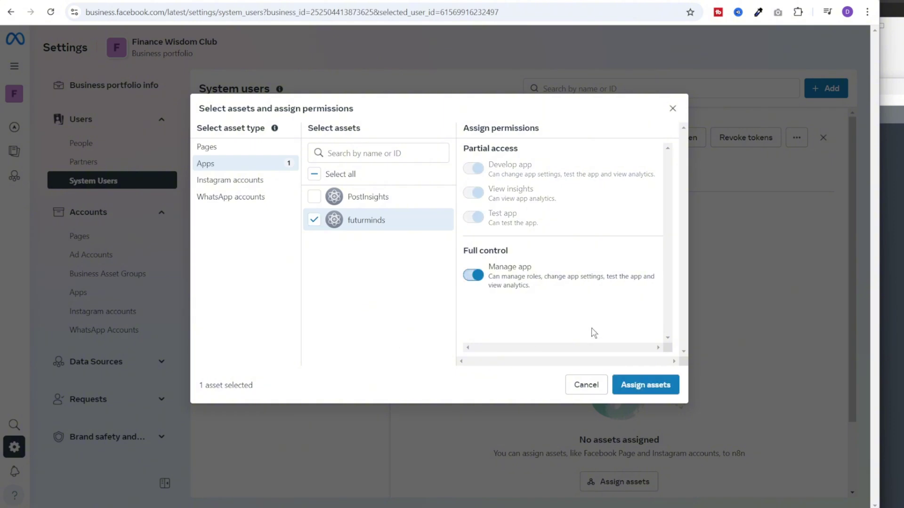
{"action": "left_click", "coordinate": [657, 386]}
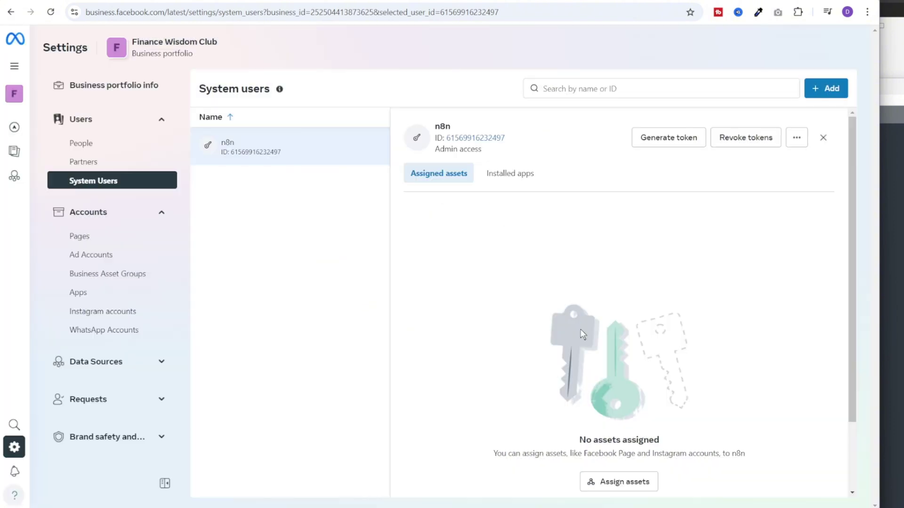
Generate a never-expiring token for futurminds and copy the WhatsApp access token
{"action": "left_click", "coordinate": [645, 140]}
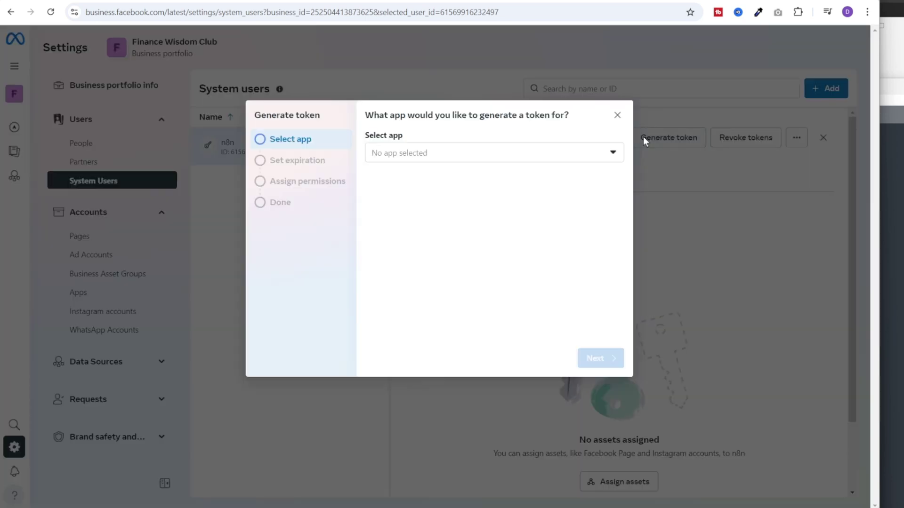
{"action": "left_click", "coordinate": [412, 158]}
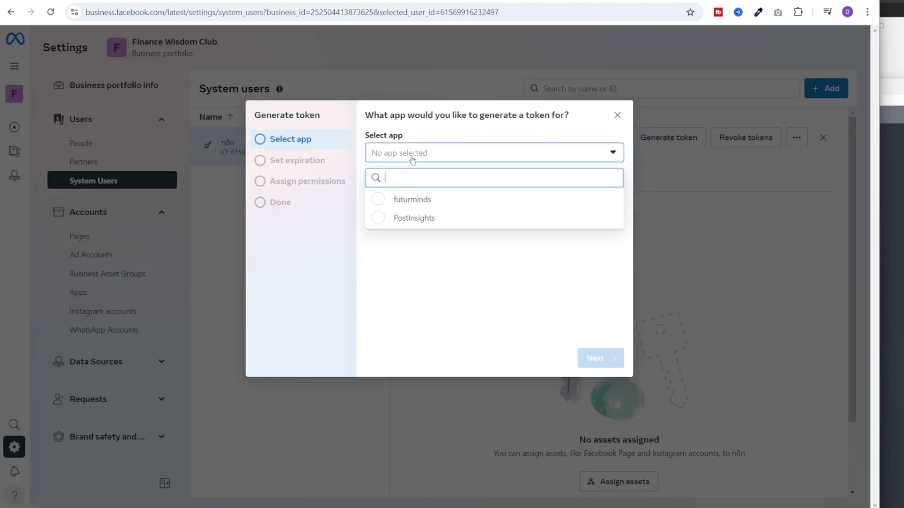
{"action": "left_click", "coordinate": [381, 202]}
{"action": "left_click", "coordinate": [594, 358]}
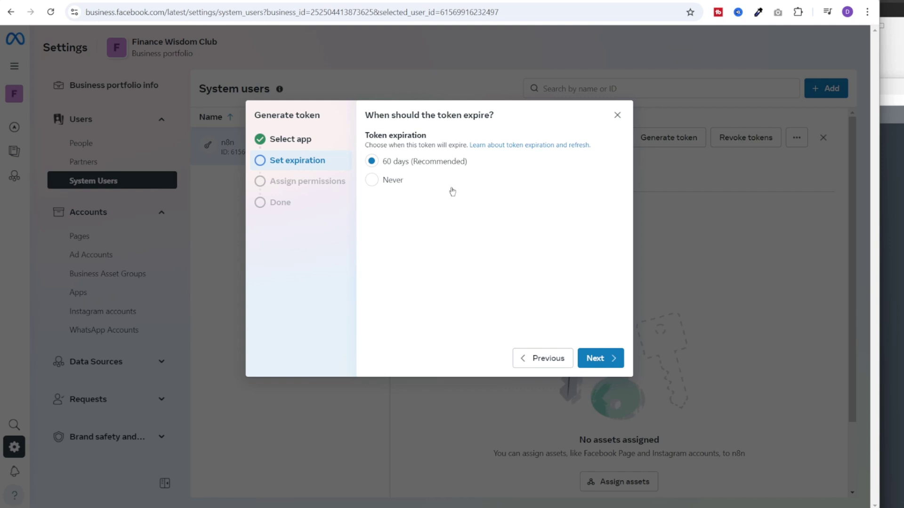
{"action": "left_click", "coordinate": [372, 181]}
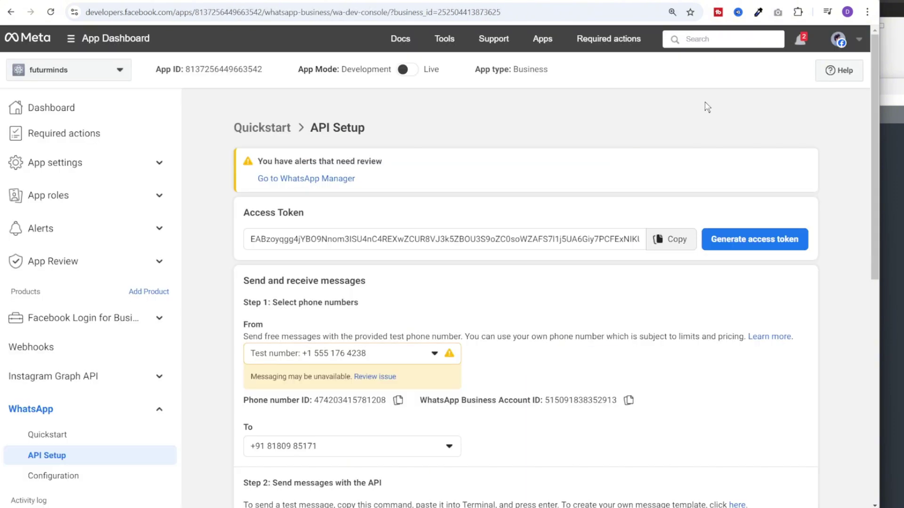
{"action": "left_click", "coordinate": [671, 239]}
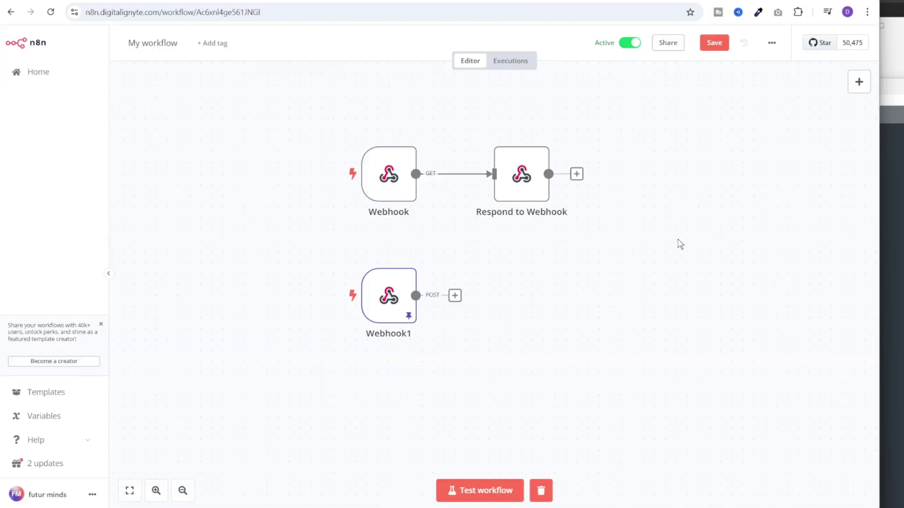
Add a WhatsApp Business Cloud 'Send message' node with a new credential holding the access token
{"action": "left_click", "coordinate": [859, 82]}
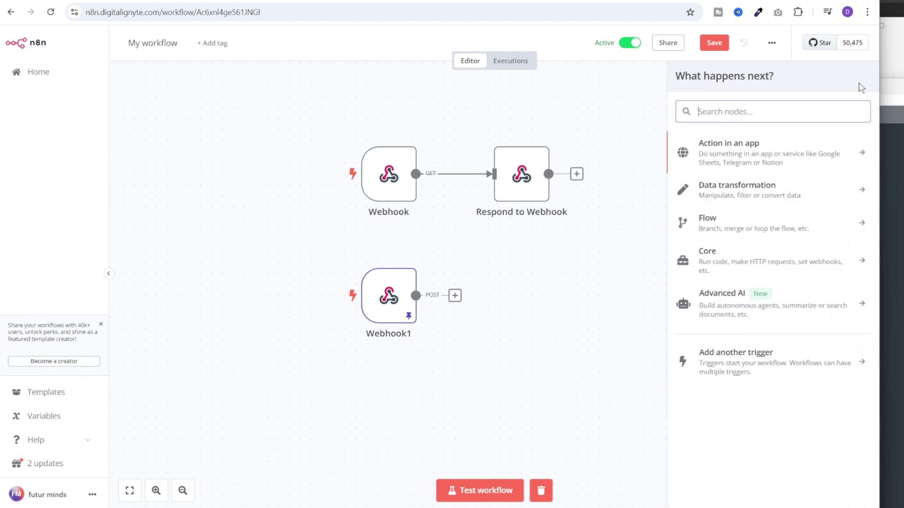
{"action": "type", "text": "whats"}
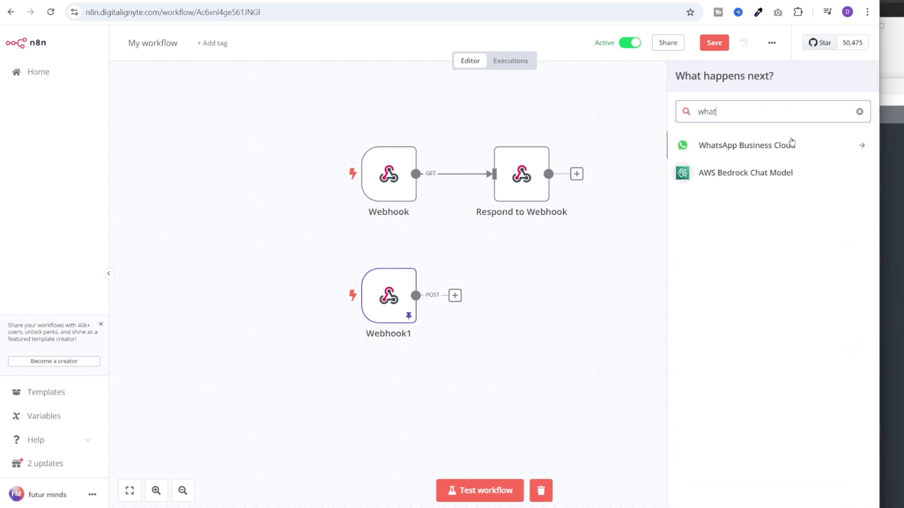
{"action": "left_click", "coordinate": [789, 146]}
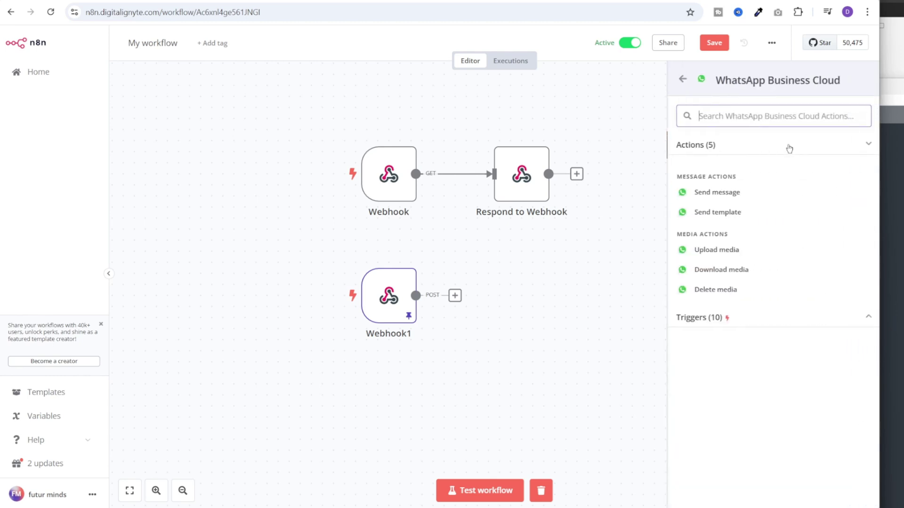
{"action": "left_click", "coordinate": [732, 196]}
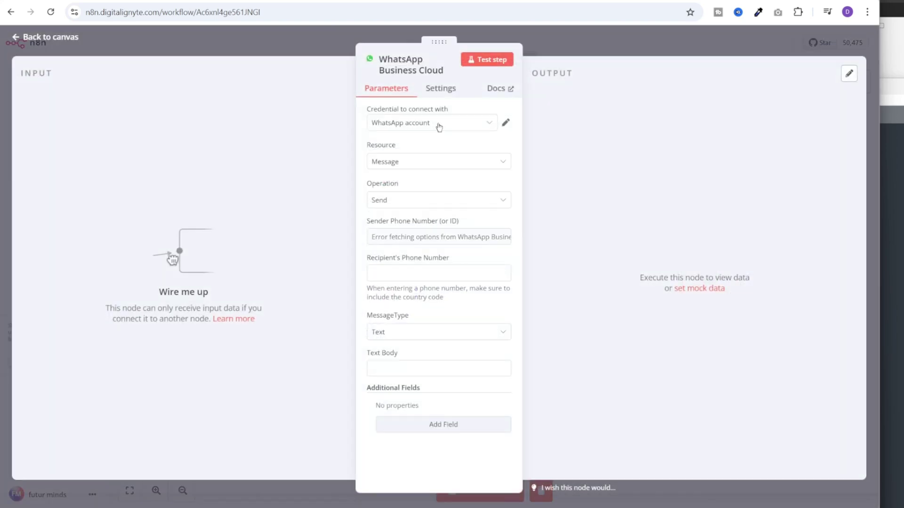
{"action": "left_click", "coordinate": [439, 123]}
{"action": "left_click", "coordinate": [429, 178]}
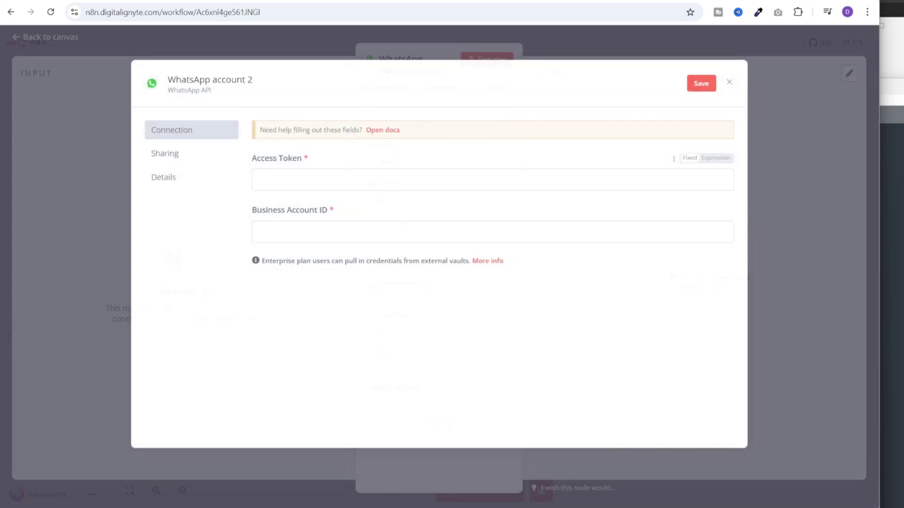
{"action": "left_click", "coordinate": [257, 180]}
{"action": "key", "text": "ctrl+v"}
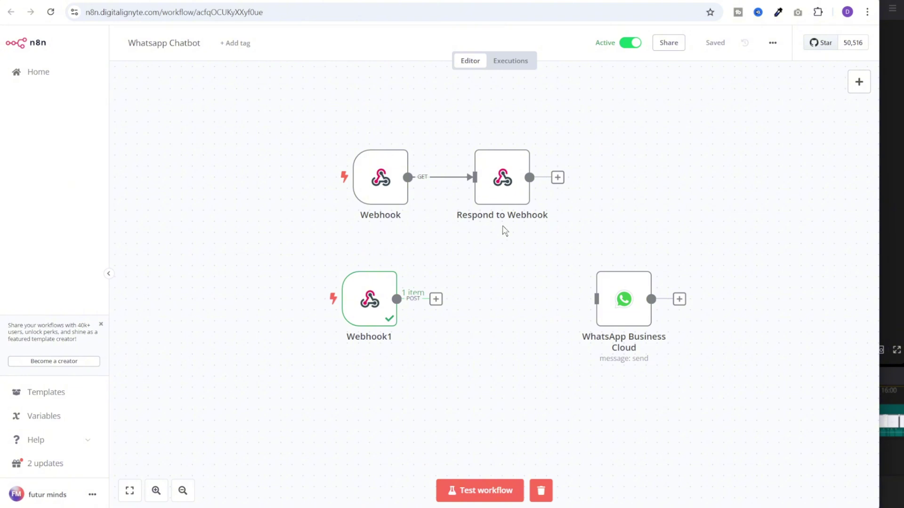
Remove the Webhook and Respond to Webhook nodes, then inspect Webhook1's JSON messages array
{"action": "left_click_drag", "start_coordinate": [311, 129], "coordinate": [786, 241]}
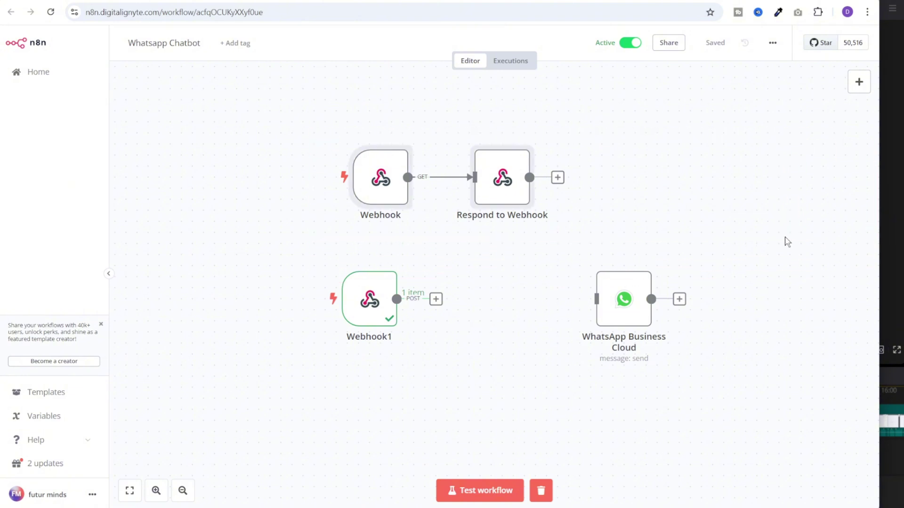
{"action": "key", "text": "Delete"}
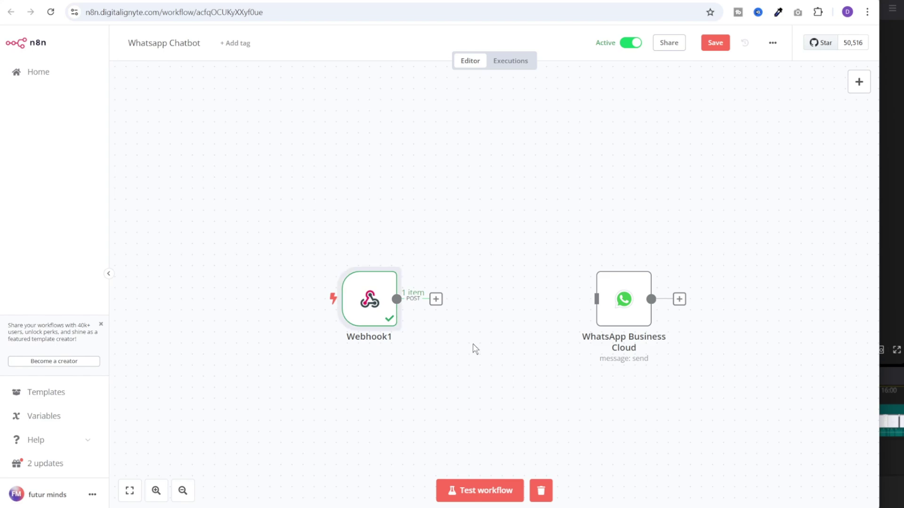
{"action": "double_click", "coordinate": [370, 299]}
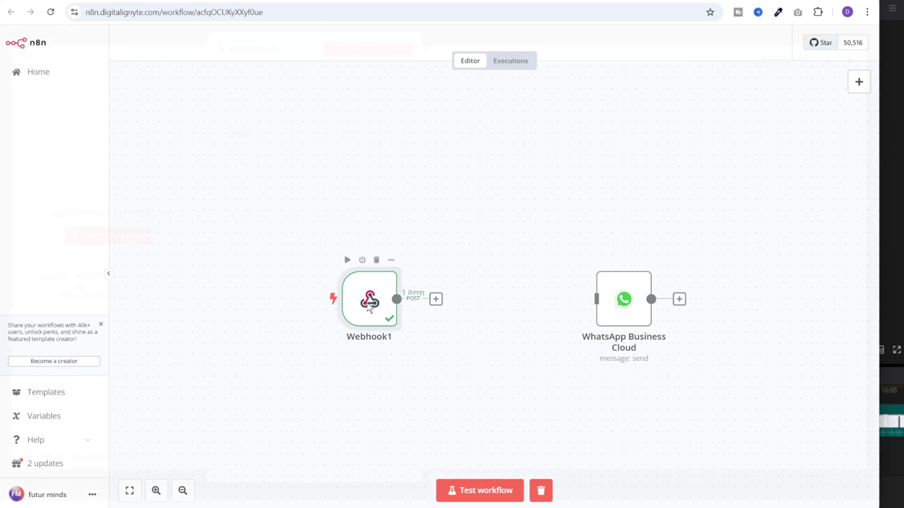
{"action": "left_click", "coordinate": [760, 73]}
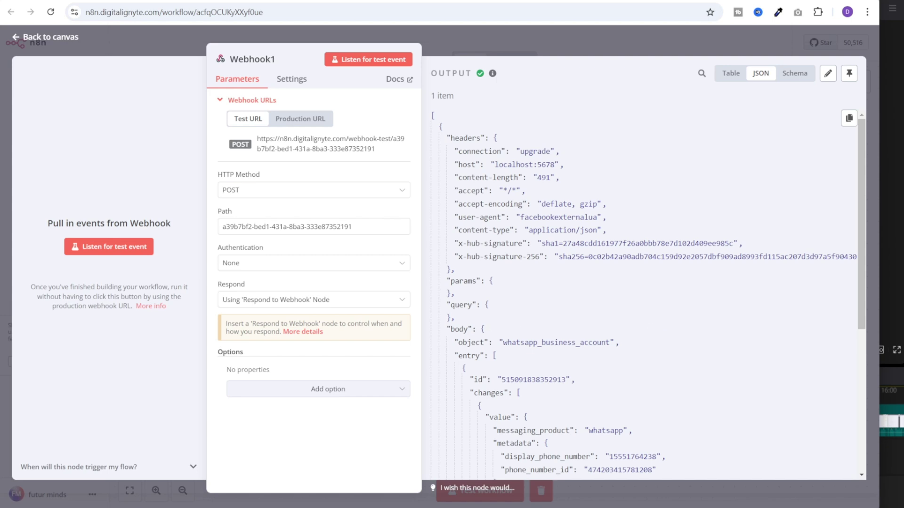
{"action": "scroll", "coordinate": [478, 339], "scroll_direction": "down", "scroll_amount": 3}
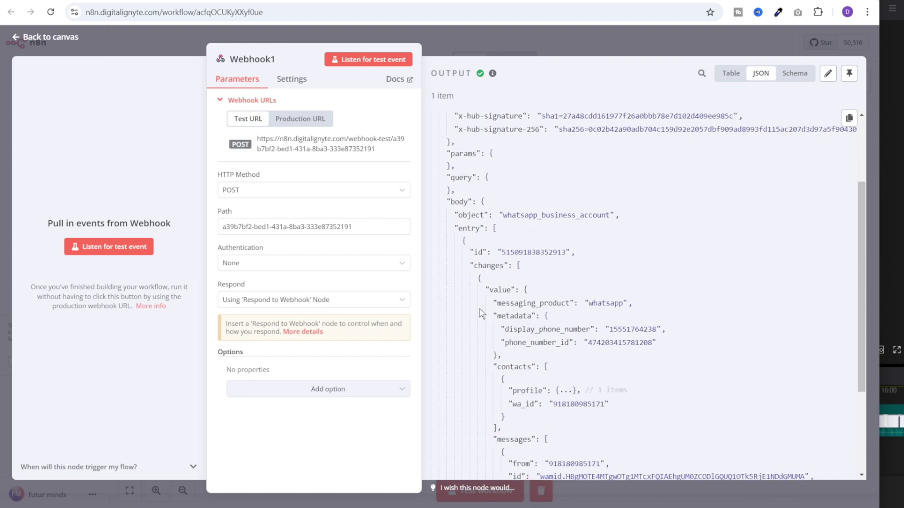
{"action": "scroll", "coordinate": [483, 318], "scroll_direction": "down", "scroll_amount": 1}
{"action": "left_click_drag", "start_coordinate": [492, 402], "coordinate": [553, 409]}
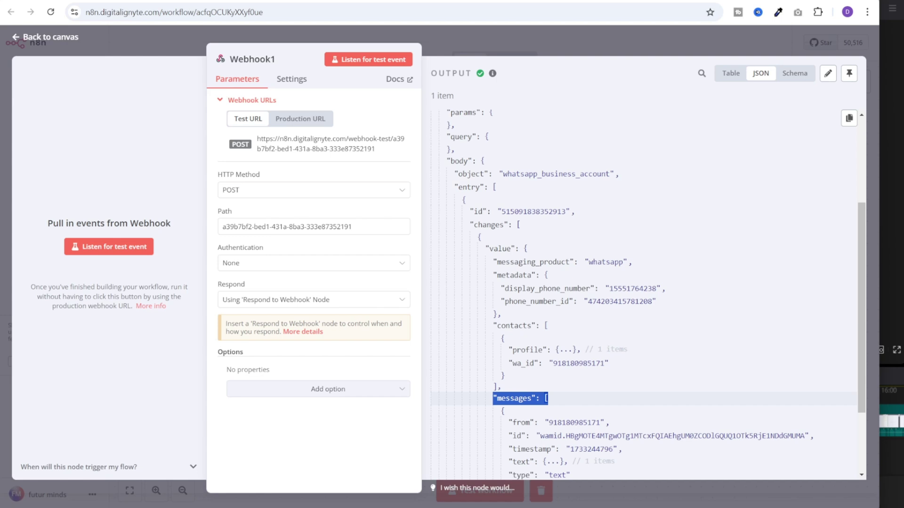
Add an If node after Webhook1
{"action": "key", "text": "Escape"}
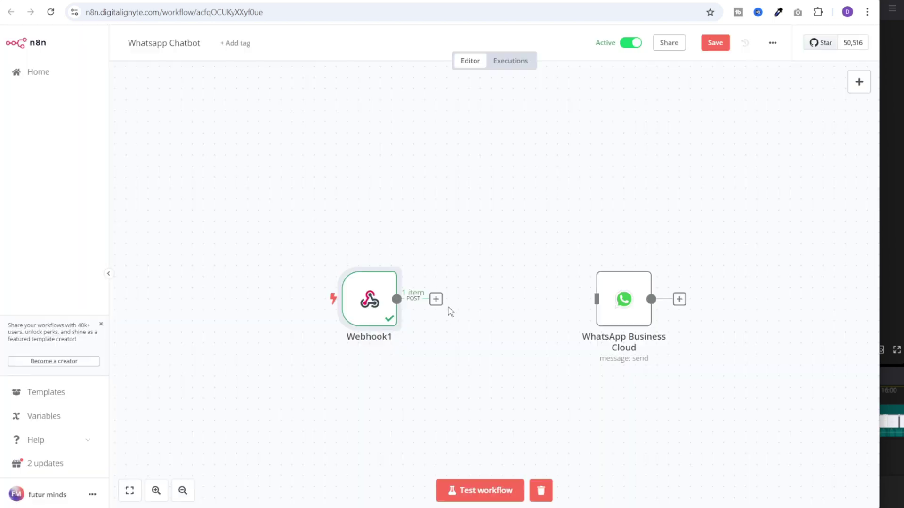
{"action": "left_click", "coordinate": [434, 299]}
{"action": "type", "text": "if"}
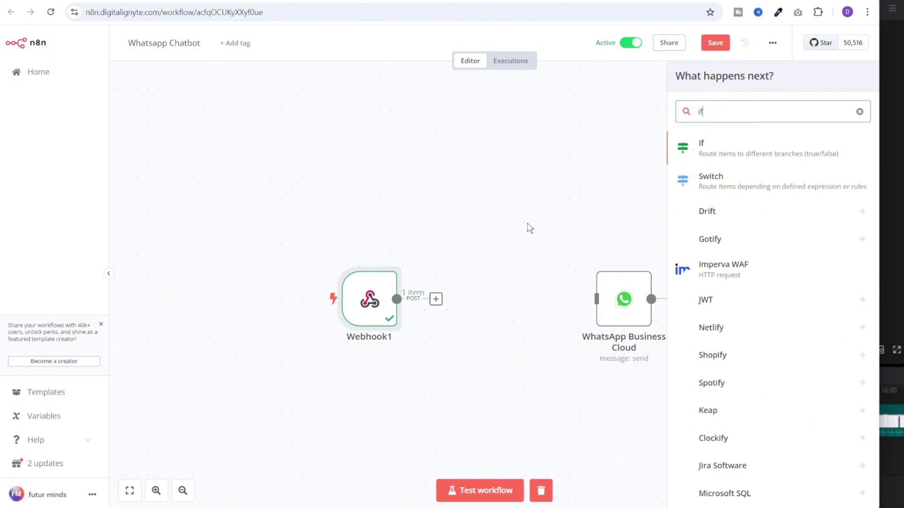
{"action": "key", "text": "Return"}
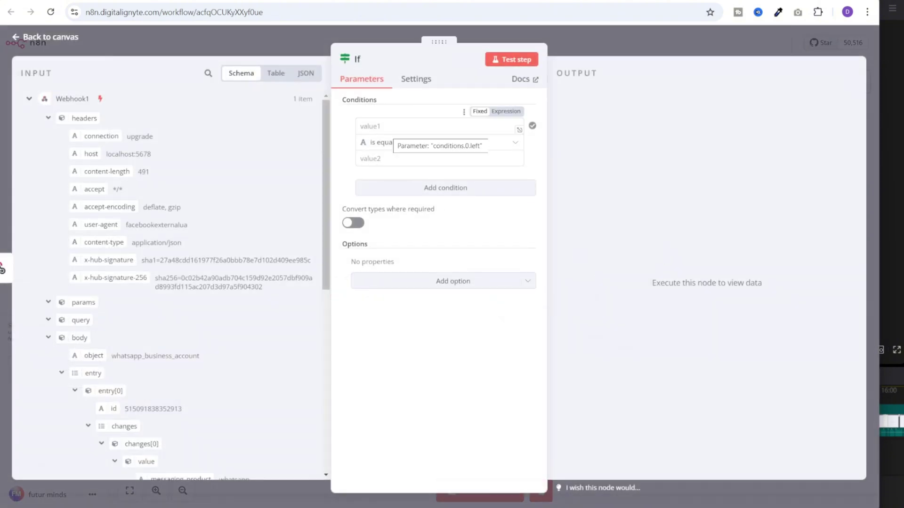
{"action": "scroll", "coordinate": [259, 295], "scroll_direction": "down", "scroll_amount": 5}
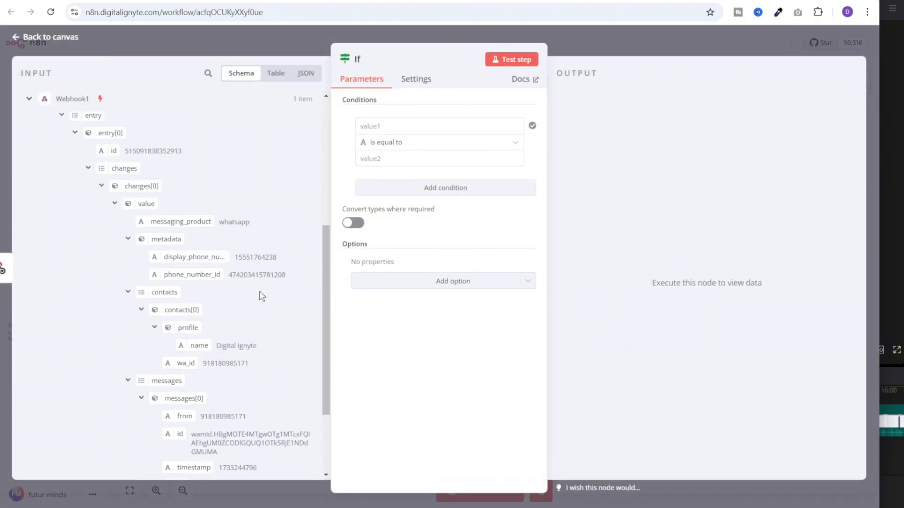
{"action": "scroll", "coordinate": [248, 337], "scroll_direction": "down", "scroll_amount": 3}
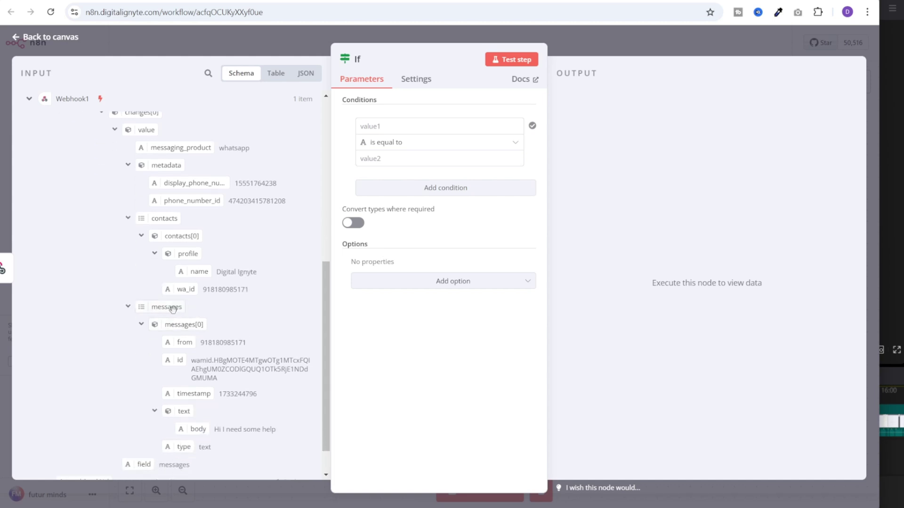
Set the If condition to 'messages' Array exists and test it to the true branch
{"action": "left_click_drag", "start_coordinate": [172, 308], "coordinate": [394, 125]}
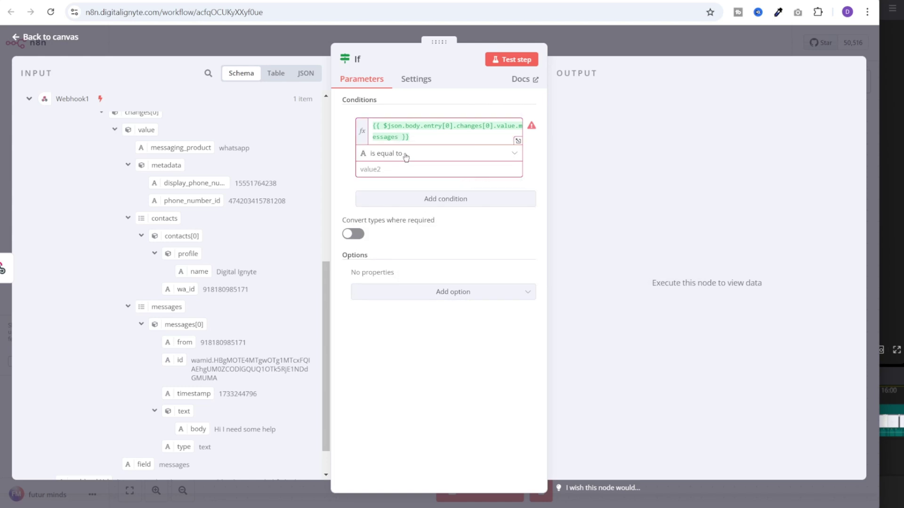
{"action": "left_click", "coordinate": [406, 154]}
{"action": "mouse_move", "coordinate": [451, 250]}
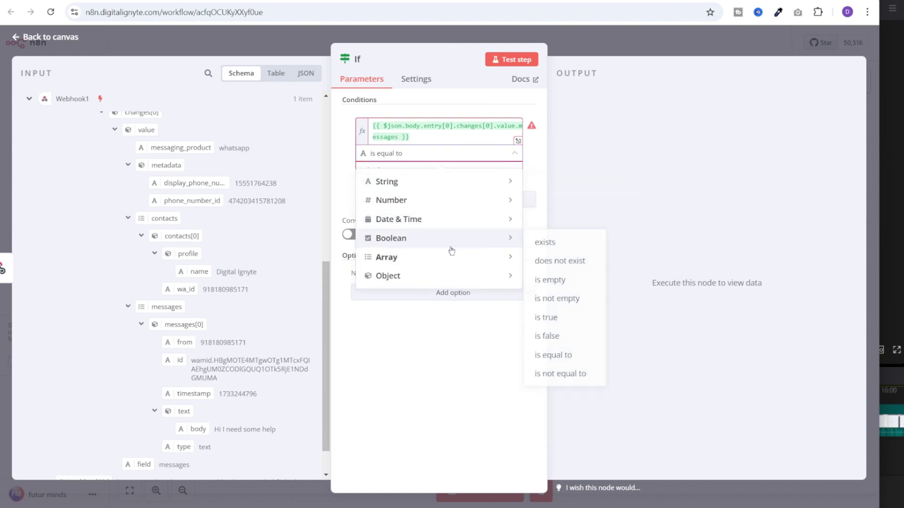
{"action": "mouse_move", "coordinate": [502, 257]}
{"action": "left_click", "coordinate": [569, 260]}
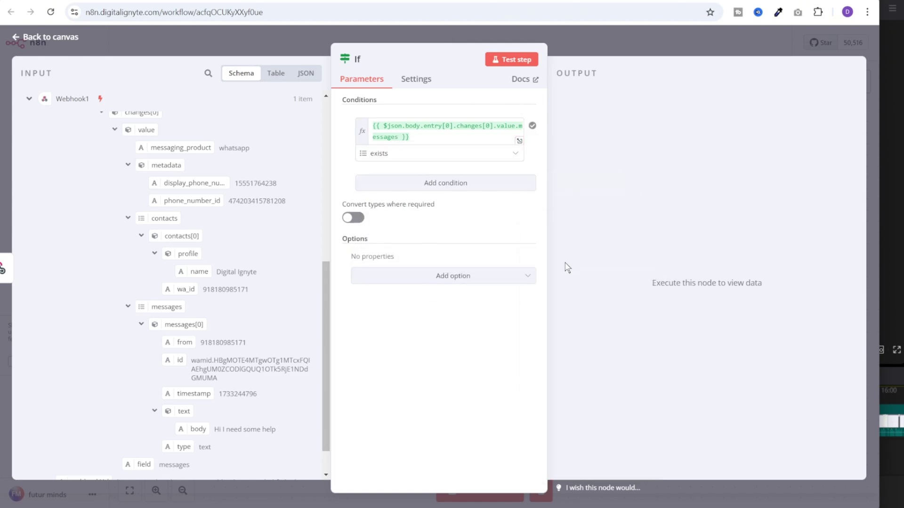
{"action": "left_click", "coordinate": [519, 63]}
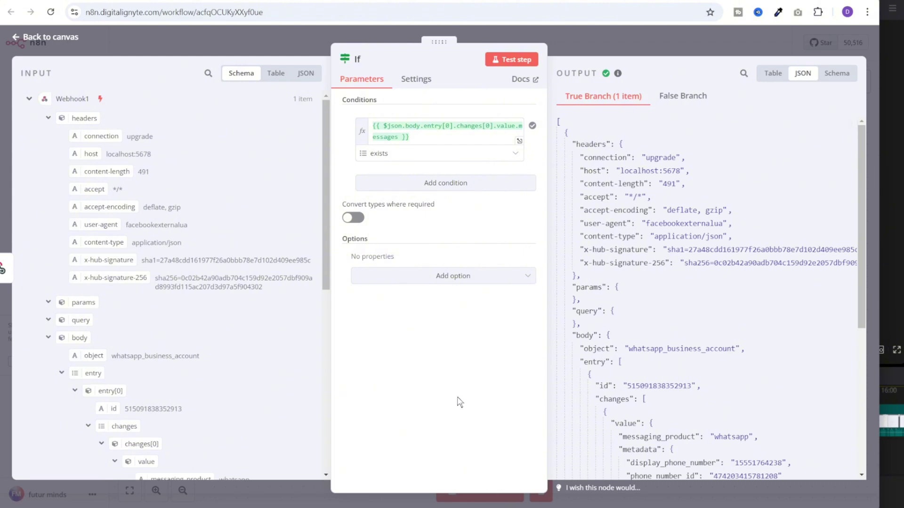
Add an AI Agent on the If true output with a manually defined prompt
{"action": "left_click", "coordinate": [594, 44]}
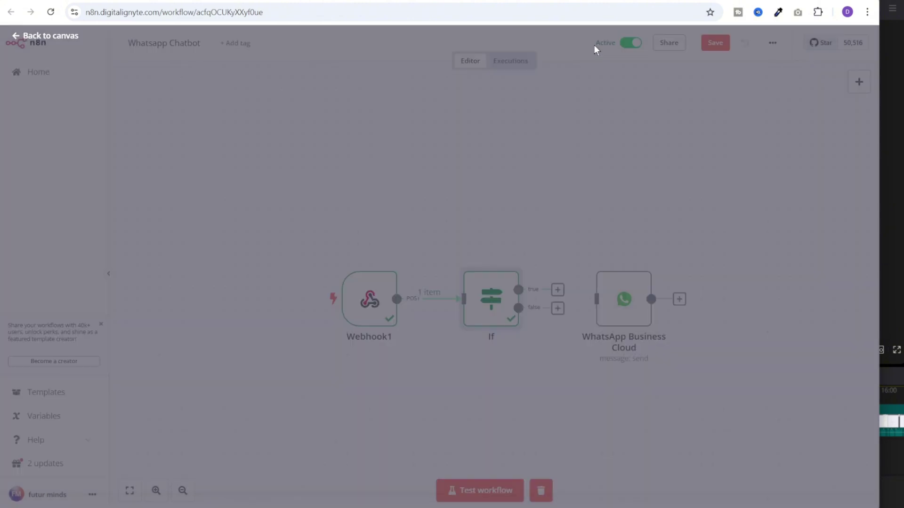
{"action": "left_click_drag", "start_coordinate": [425, 289], "coordinate": [571, 272]}
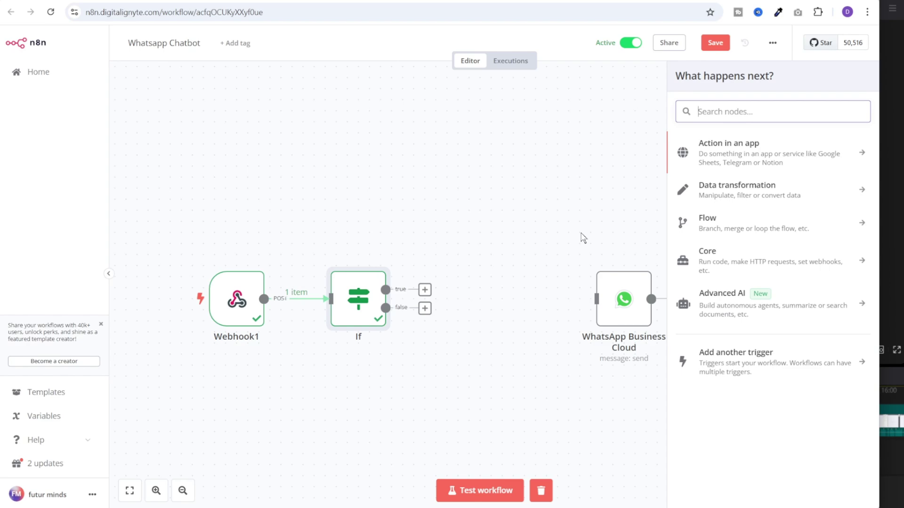
{"action": "type", "text": "ai agent"}
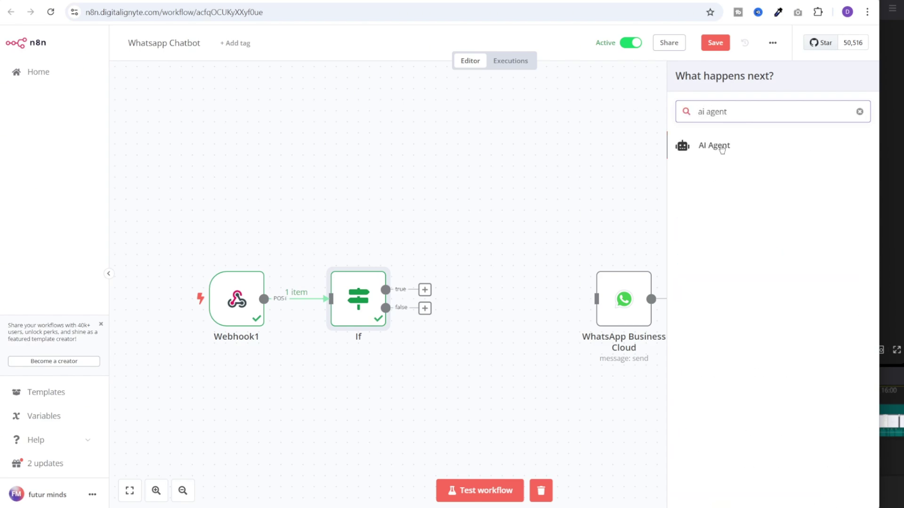
{"action": "left_click", "coordinate": [721, 149]}
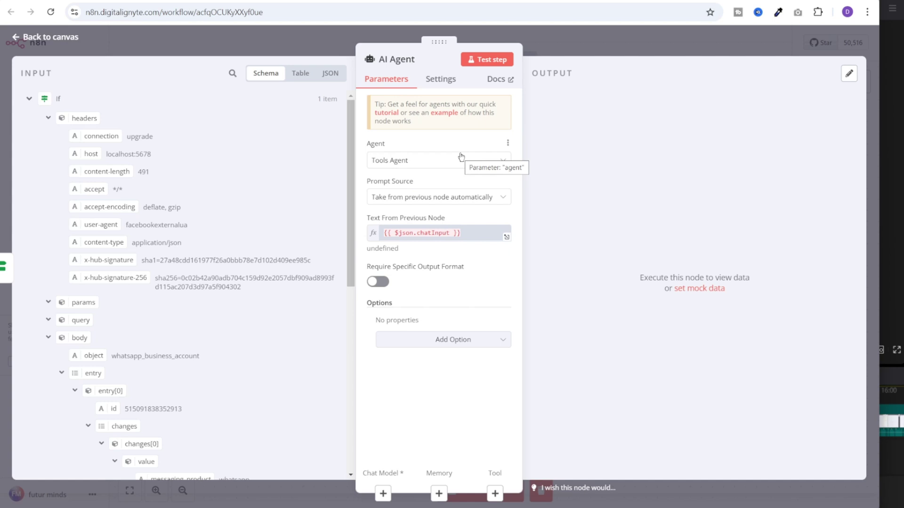
{"action": "left_click", "coordinate": [429, 201]}
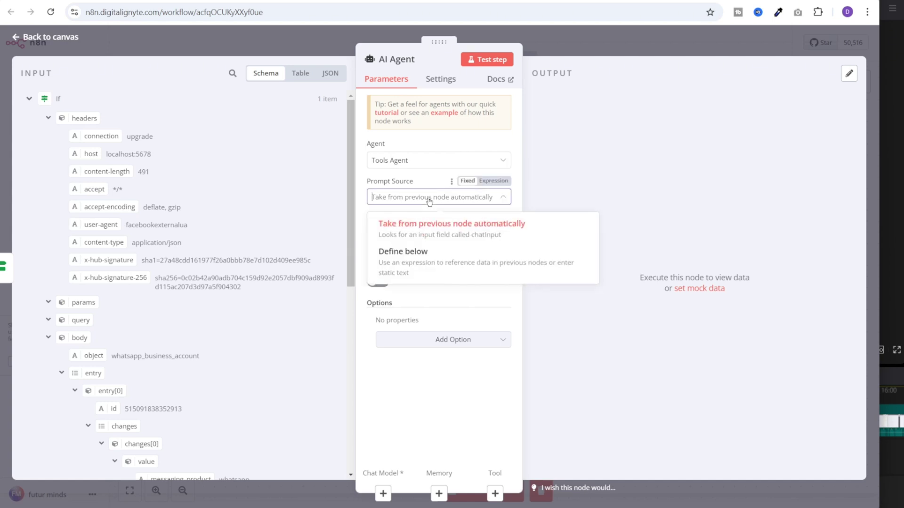
{"action": "left_click", "coordinate": [459, 249]}
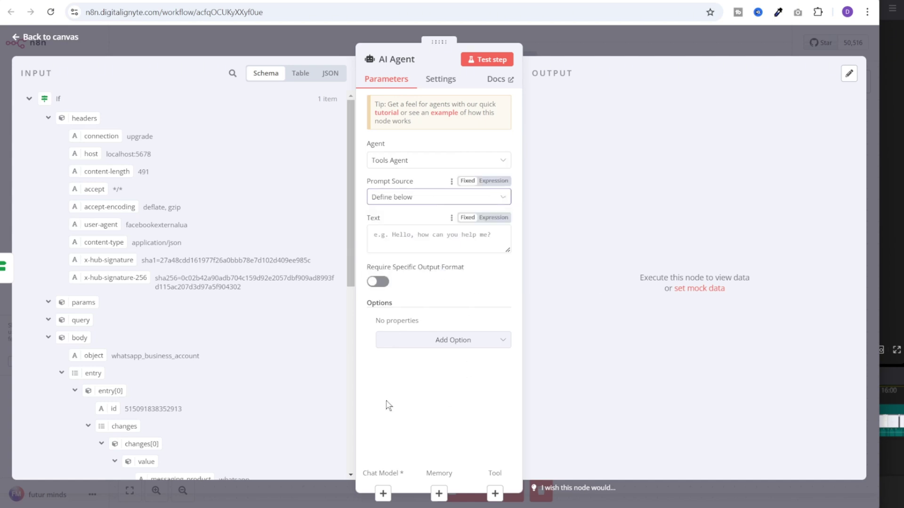
Build the prompt from Webhook1's message body, 'contant number:' and the sender's from number
{"action": "scroll", "coordinate": [317, 397], "scroll_direction": "down", "scroll_amount": 4}
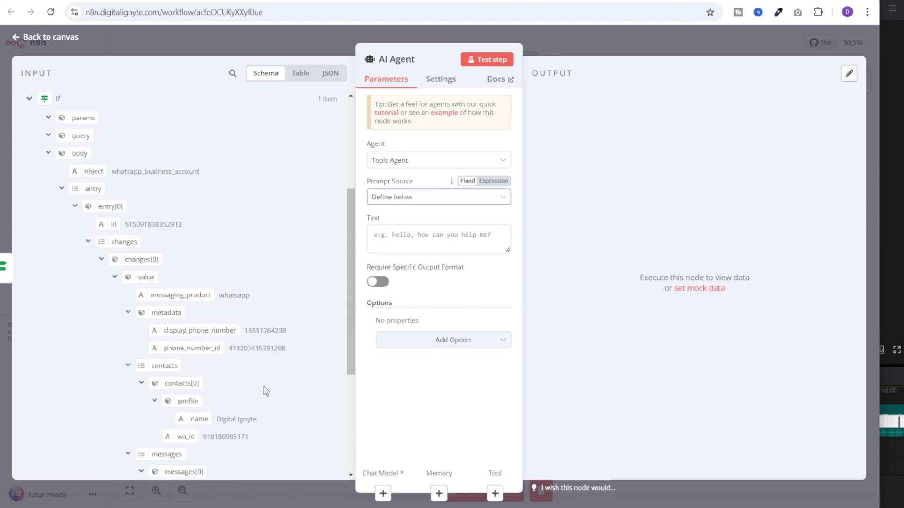
{"action": "left_click", "coordinate": [29, 99]}
{"action": "left_click", "coordinate": [35, 122]}
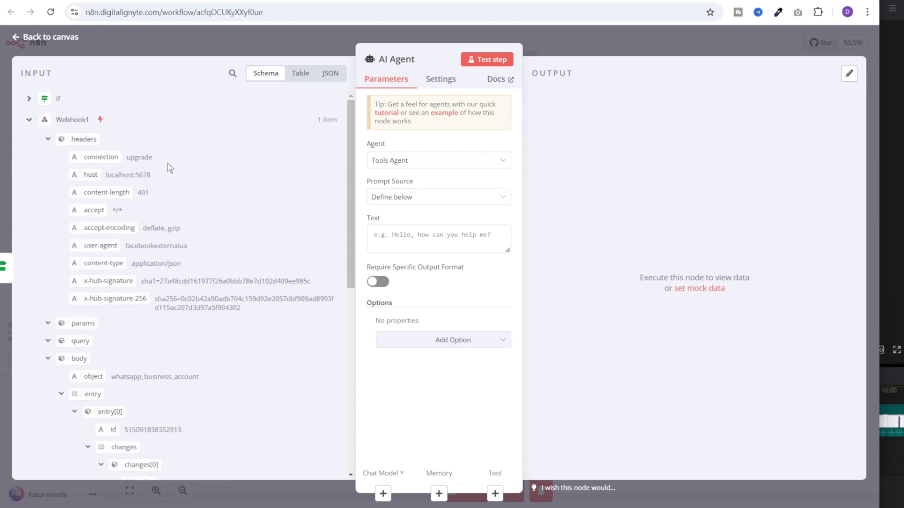
{"action": "scroll", "coordinate": [159, 274], "scroll_direction": "down", "scroll_amount": 5}
{"action": "scroll", "coordinate": [165, 280], "scroll_direction": "down", "scroll_amount": 3}
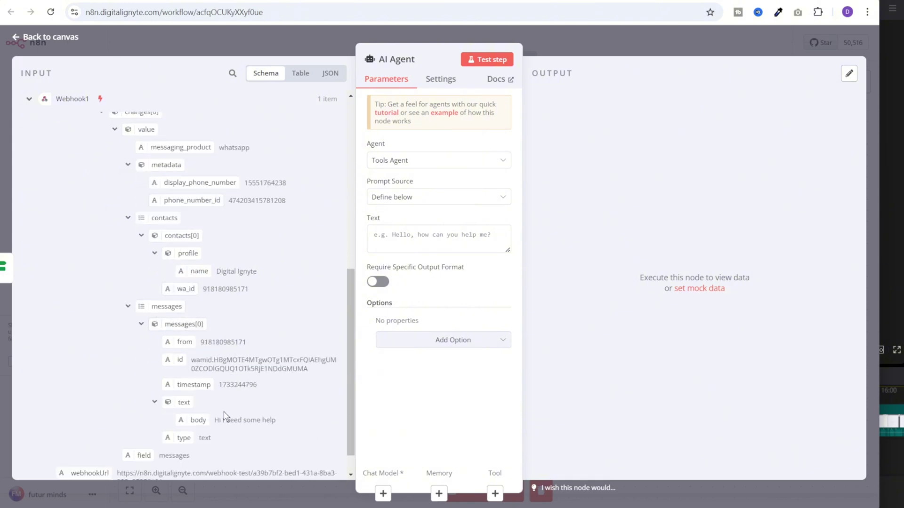
{"action": "left_click_drag", "start_coordinate": [198, 420], "coordinate": [423, 241]}
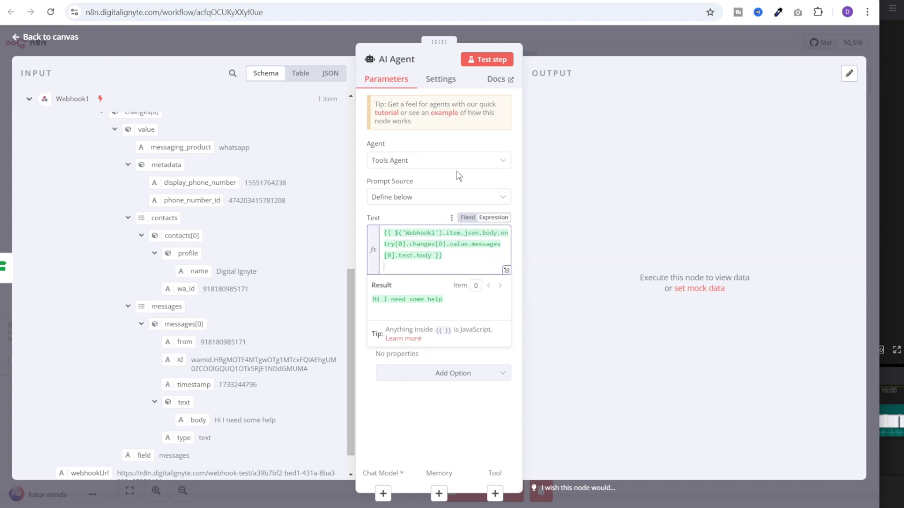
{"action": "type", "text": "contant number:"}
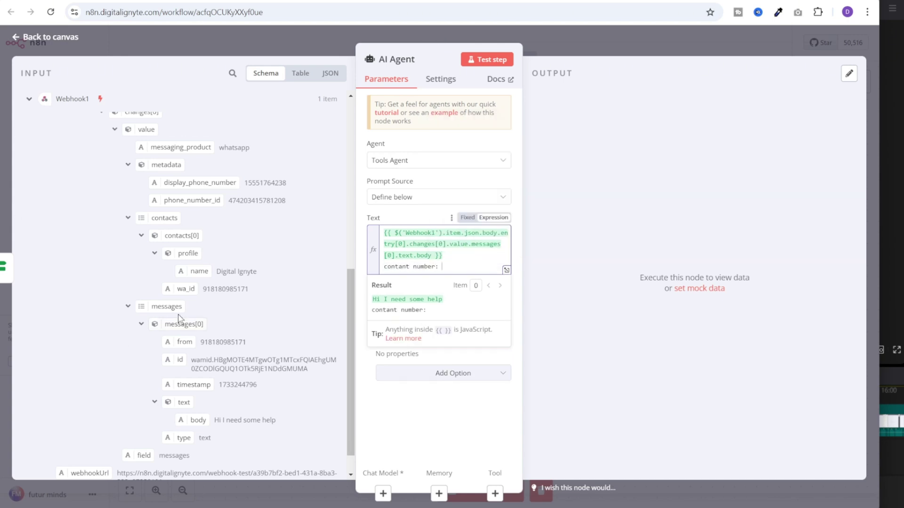
{"action": "left_click_drag", "start_coordinate": [184, 342], "coordinate": [475, 272]}
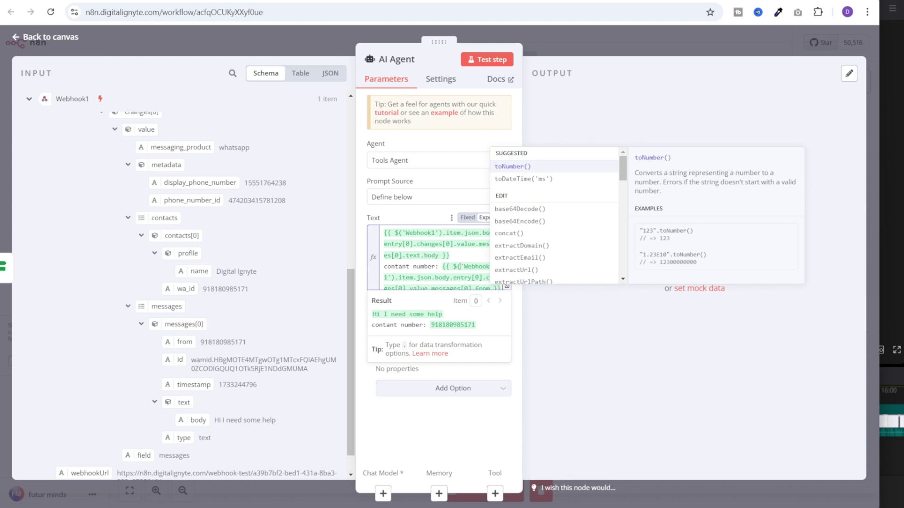
Bring up the AI Agent's chat model choices
{"action": "left_click", "coordinate": [480, 387]}
{"action": "left_click", "coordinate": [481, 391]}
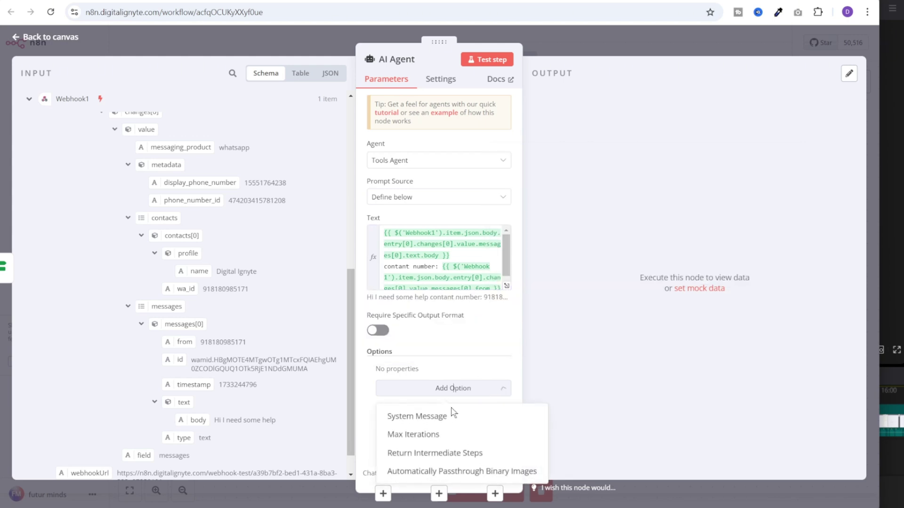
{"action": "left_click", "coordinate": [485, 387]}
{"action": "left_click", "coordinate": [384, 493]}
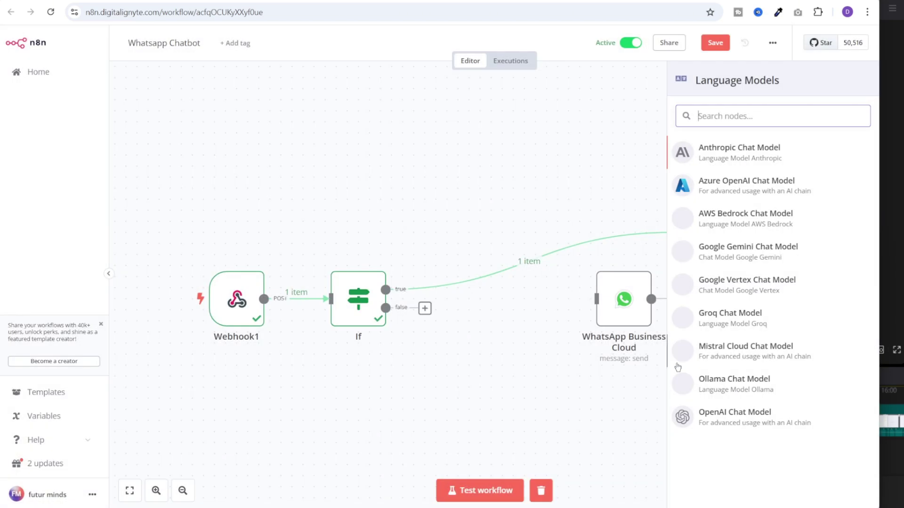
Use OpenAI Chat Model as the agent's model and add a Window Buffer Memory
{"action": "left_click", "coordinate": [736, 423]}
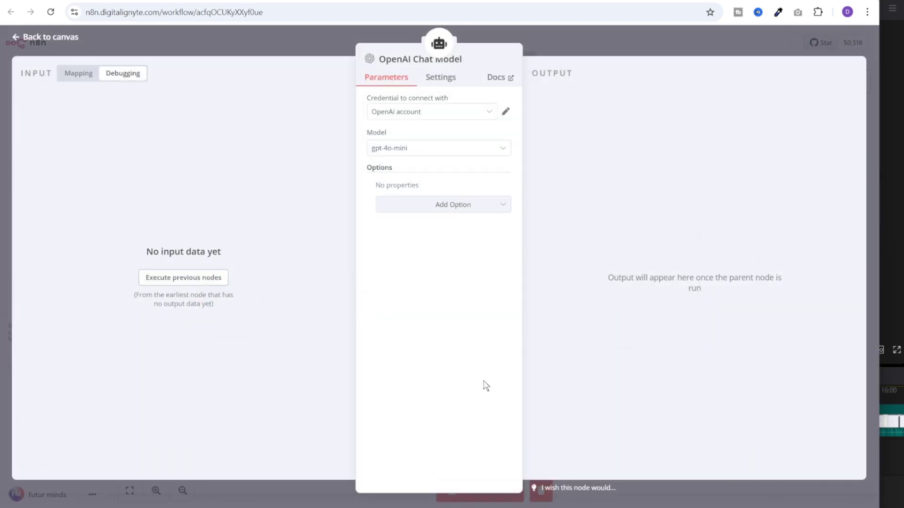
{"action": "left_click", "coordinate": [438, 40]}
{"action": "left_click", "coordinate": [438, 493]}
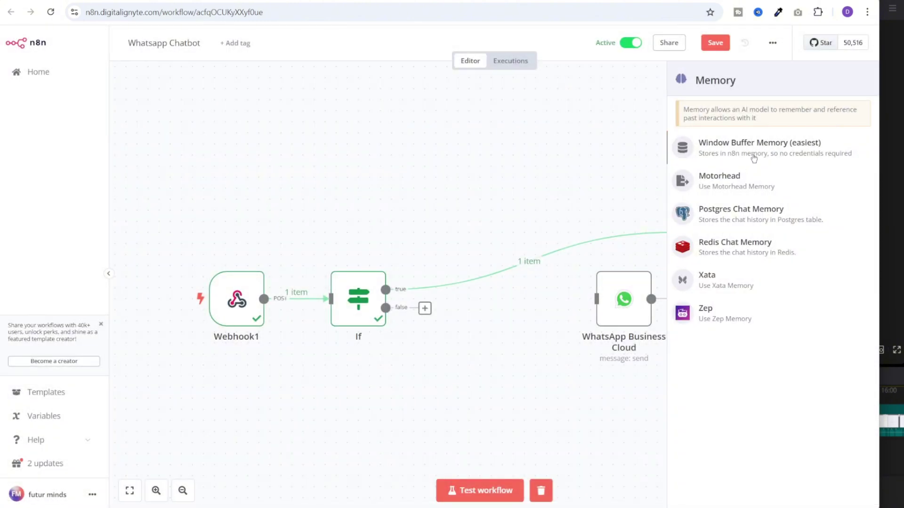
{"action": "left_click", "coordinate": [754, 158]}
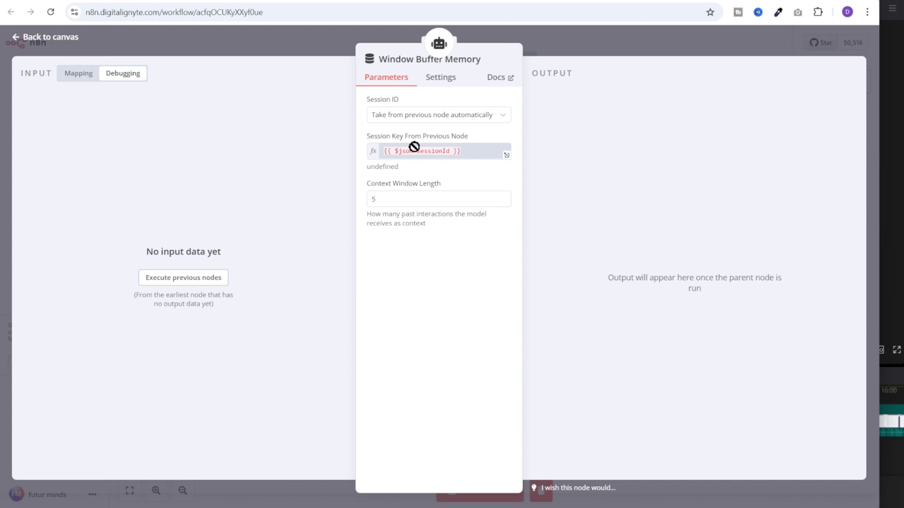
Set the memory's Session ID to Define below, keyed on the sender's wa_id
{"action": "left_click", "coordinate": [492, 119]}
{"action": "left_click", "coordinate": [468, 166]}
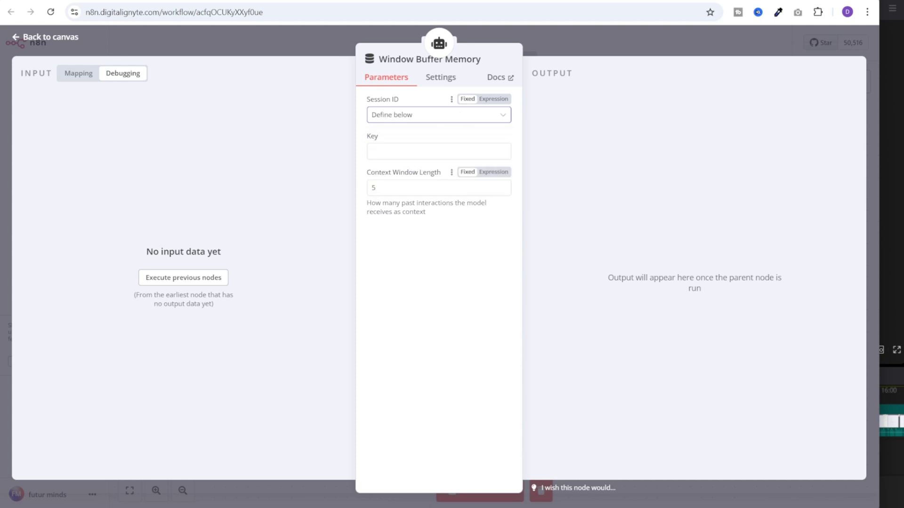
{"action": "left_click", "coordinate": [66, 74]}
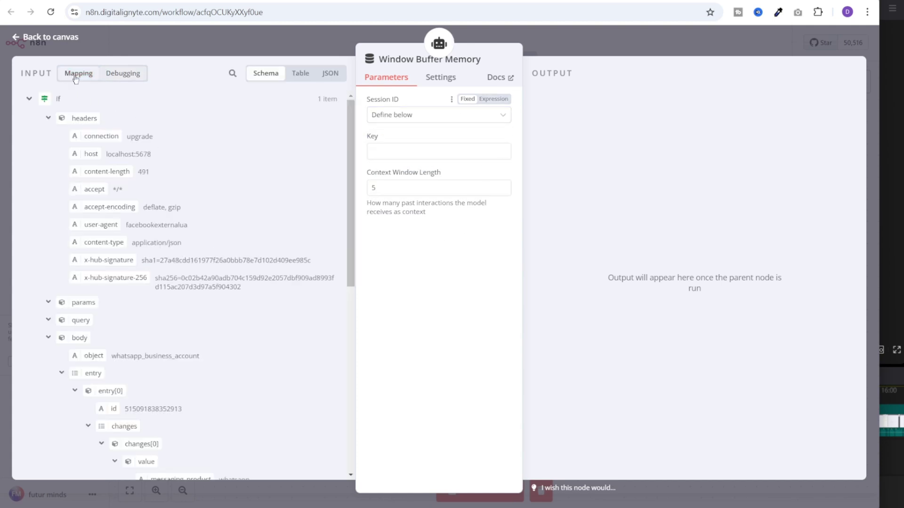
{"action": "scroll", "coordinate": [99, 288], "scroll_direction": "down", "scroll_amount": 20}
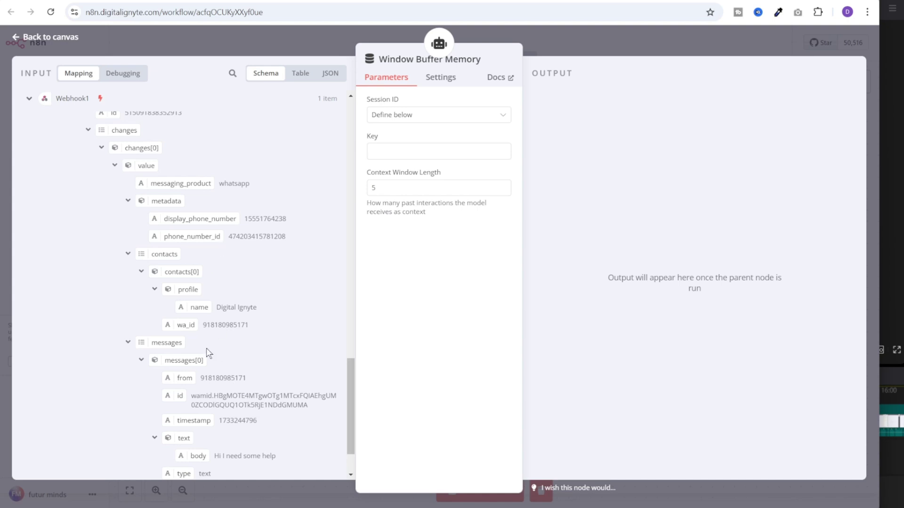
{"action": "left_click_drag", "start_coordinate": [184, 325], "coordinate": [417, 159]}
{"action": "key", "text": "Escape"}
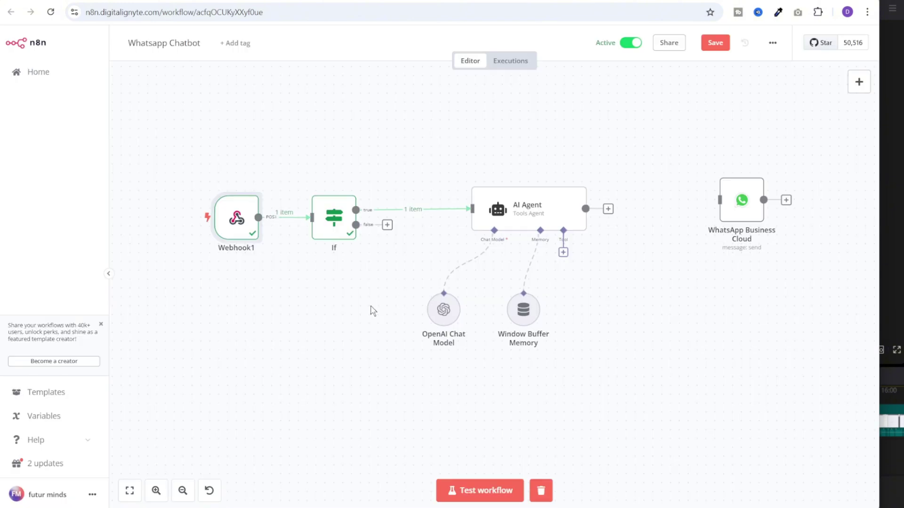
Keep Webhook1 responding Immediately and add a Response Code option of 200
{"action": "double_click", "coordinate": [243, 221]}
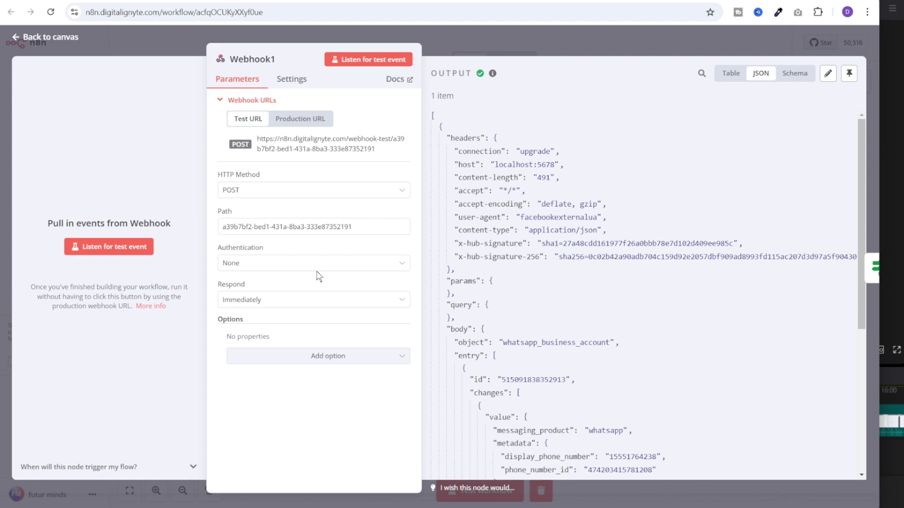
{"action": "left_click", "coordinate": [289, 303]}
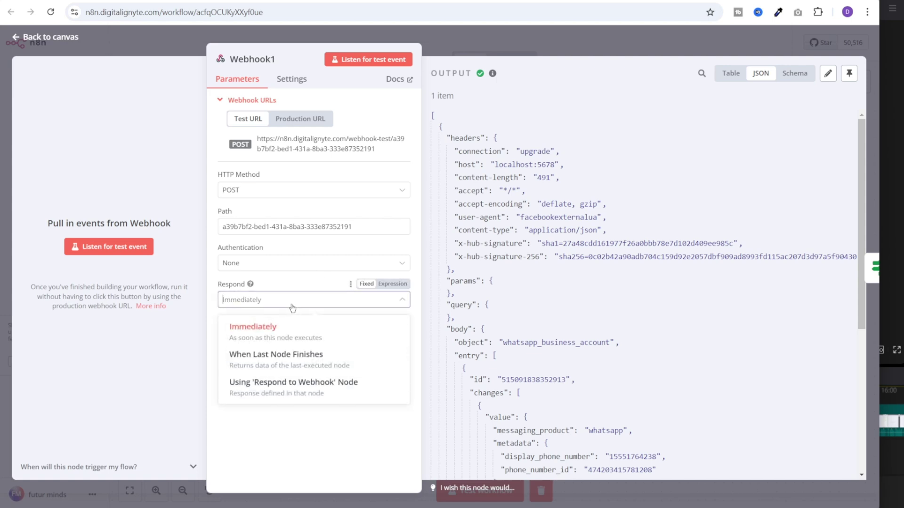
{"action": "left_click", "coordinate": [296, 336]}
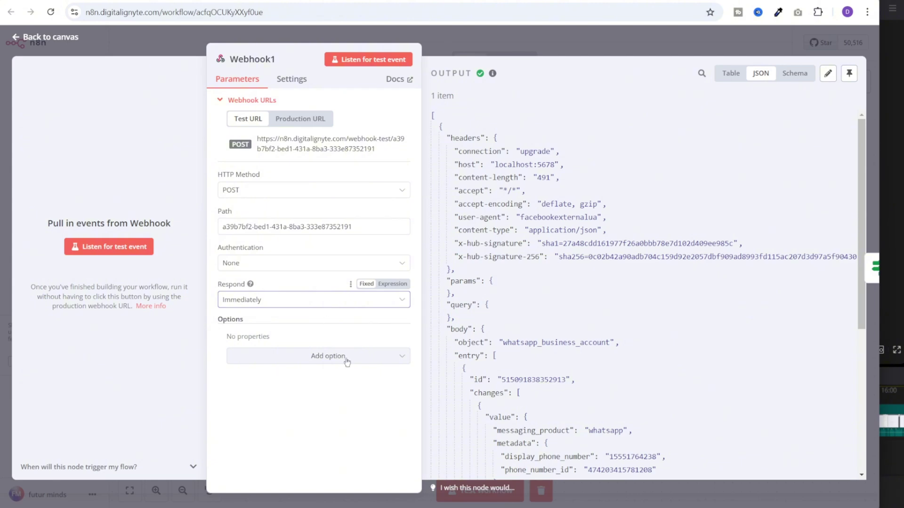
{"action": "left_click", "coordinate": [345, 358]}
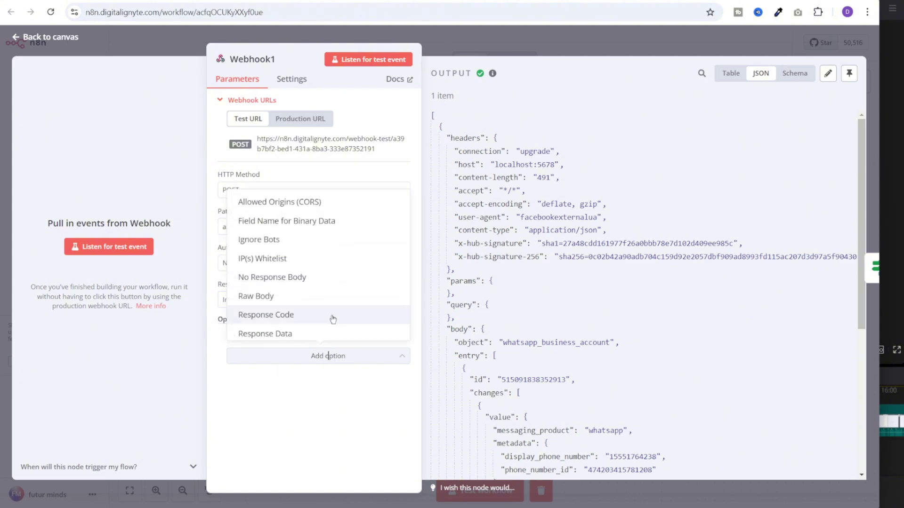
{"action": "left_click", "coordinate": [332, 320]}
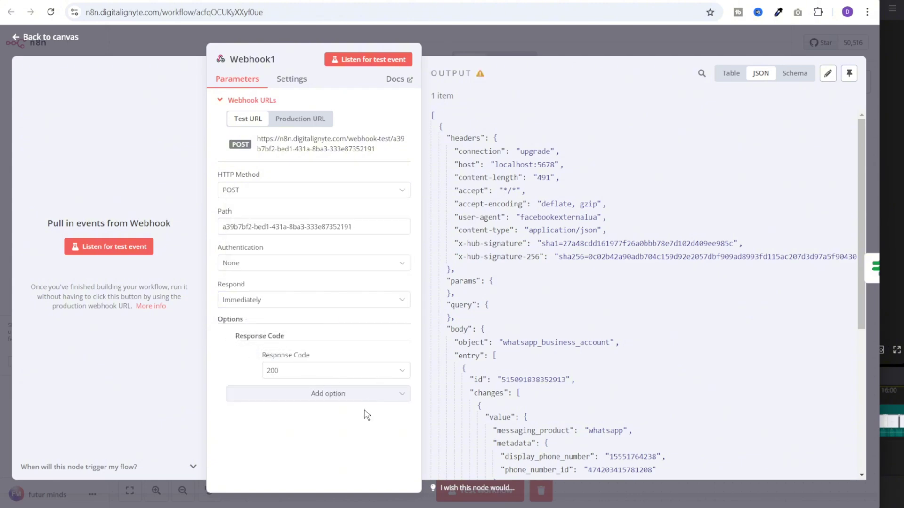
{"action": "key", "text": "Escape"}
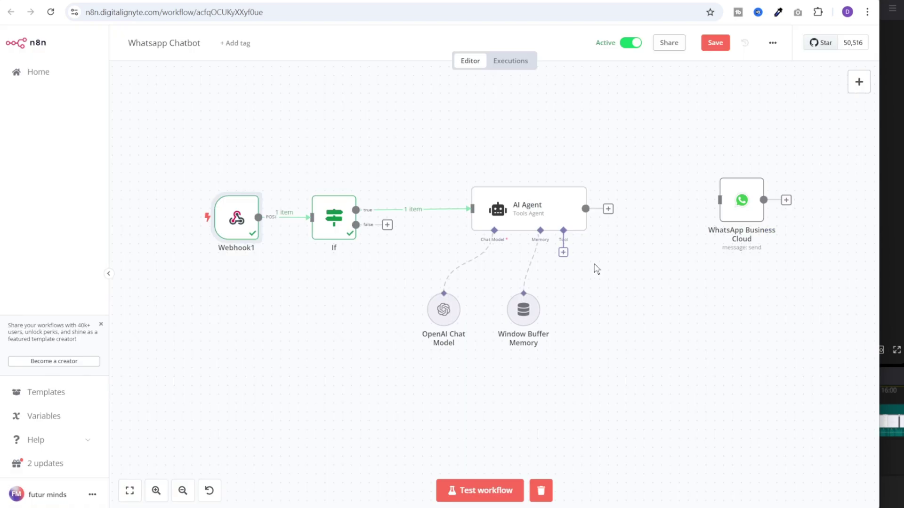
Add a Slack tool to the agent using the existing Slack account credential
{"action": "left_click", "coordinate": [563, 252]}
{"action": "type", "text": "sla"}
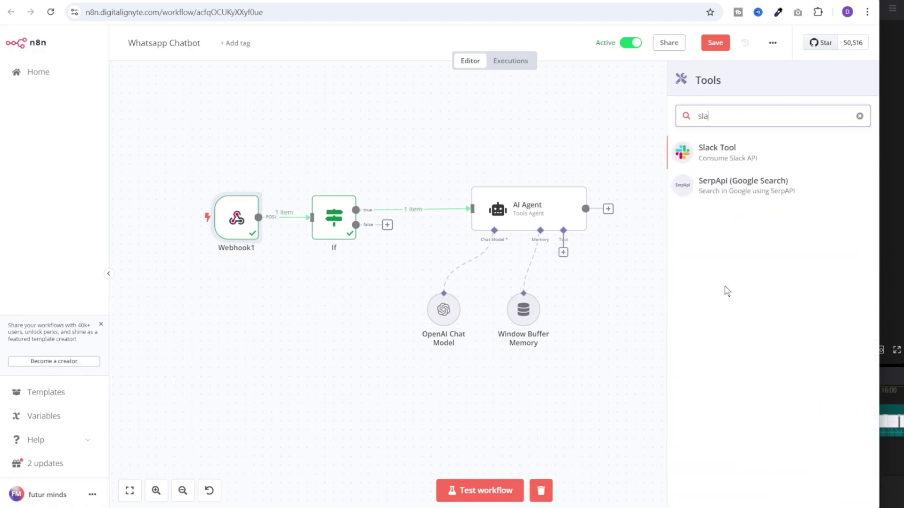
{"action": "key", "text": "Return"}
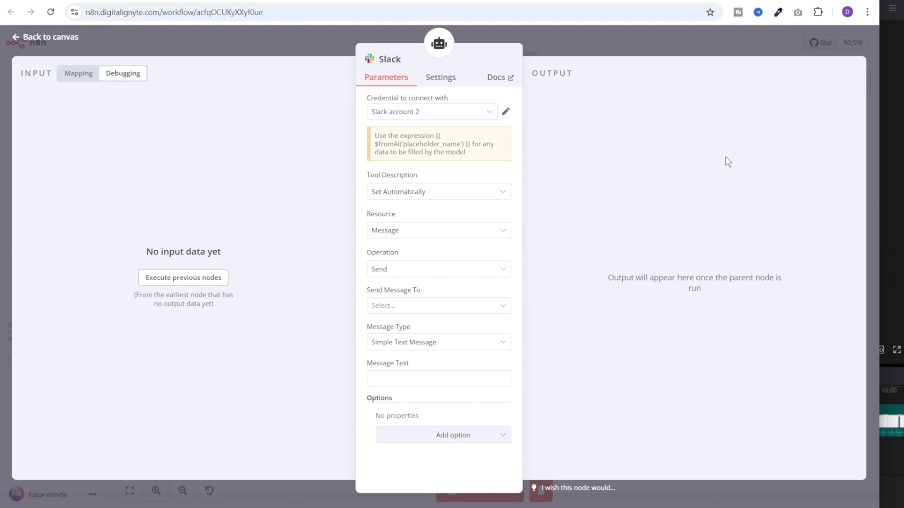
{"action": "key", "text": "alt+Tab"}
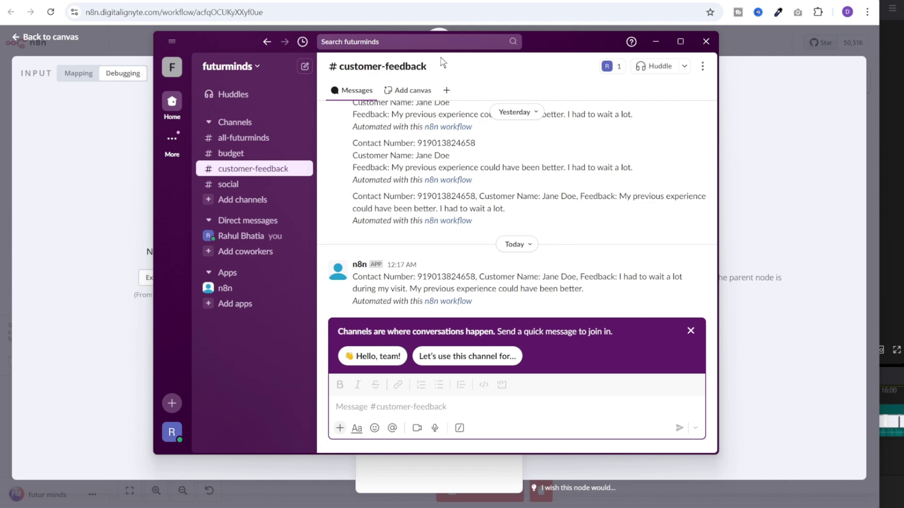
{"action": "key", "text": "alt+Tab"}
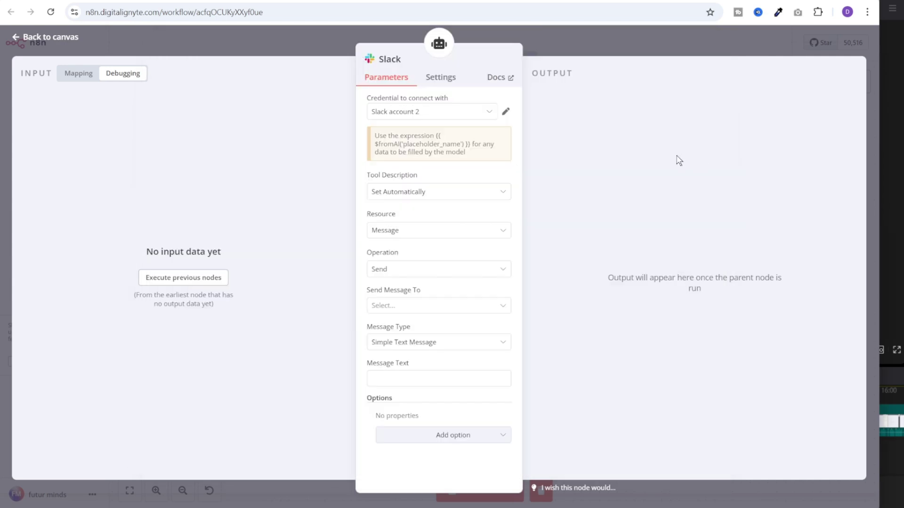
{"action": "left_click", "coordinate": [442, 113]}
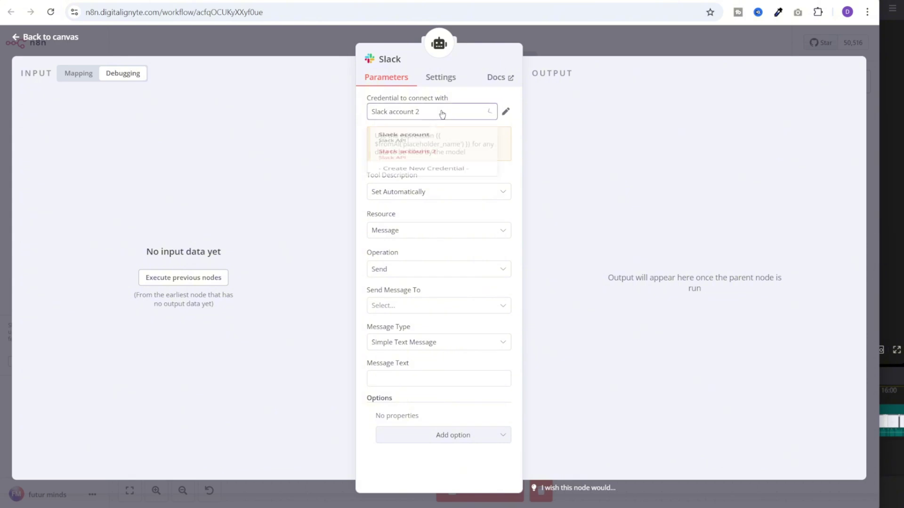
{"action": "left_click", "coordinate": [609, 166]}
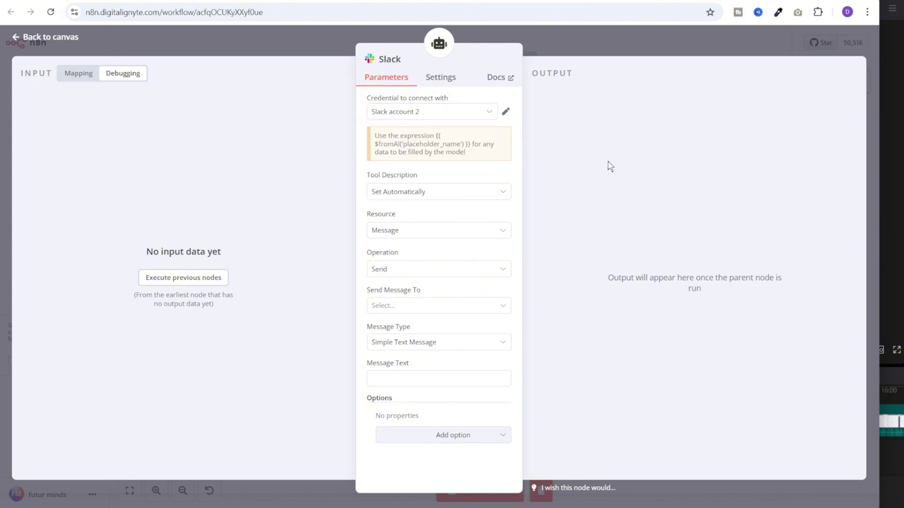
Set the Slack tool description manually to the customer-feedback description
{"action": "left_click", "coordinate": [442, 194]}
{"action": "left_click", "coordinate": [447, 250]}
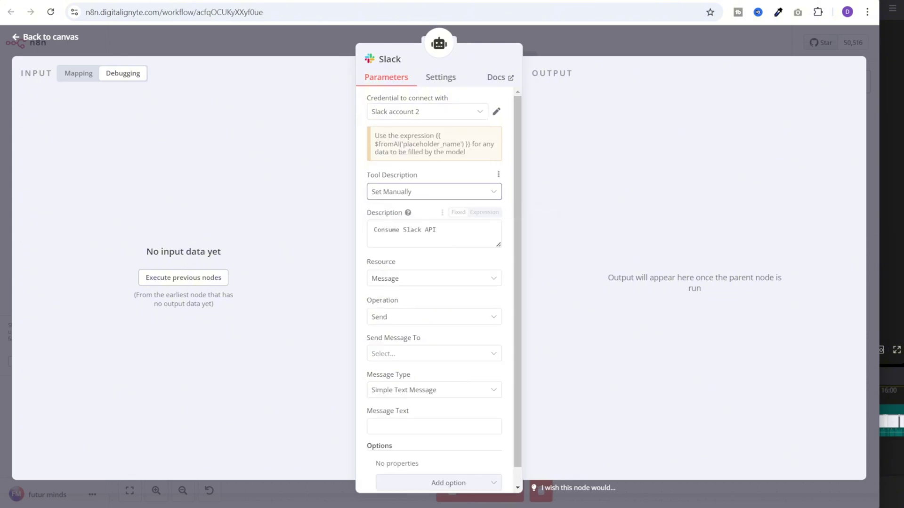
{"action": "key", "text": "ctrl+a"}
{"action": "key", "text": "ctrl+v"}
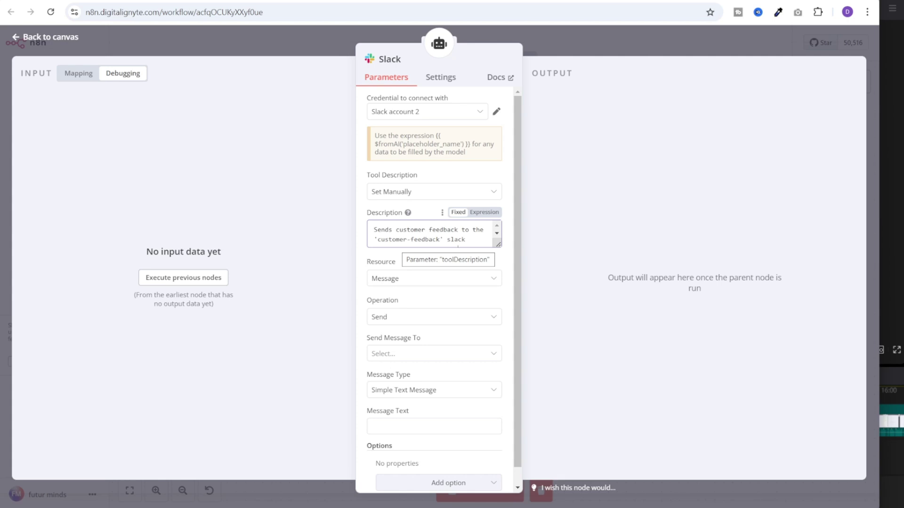
{"action": "scroll", "coordinate": [458, 238], "scroll_direction": "down", "scroll_amount": 1}
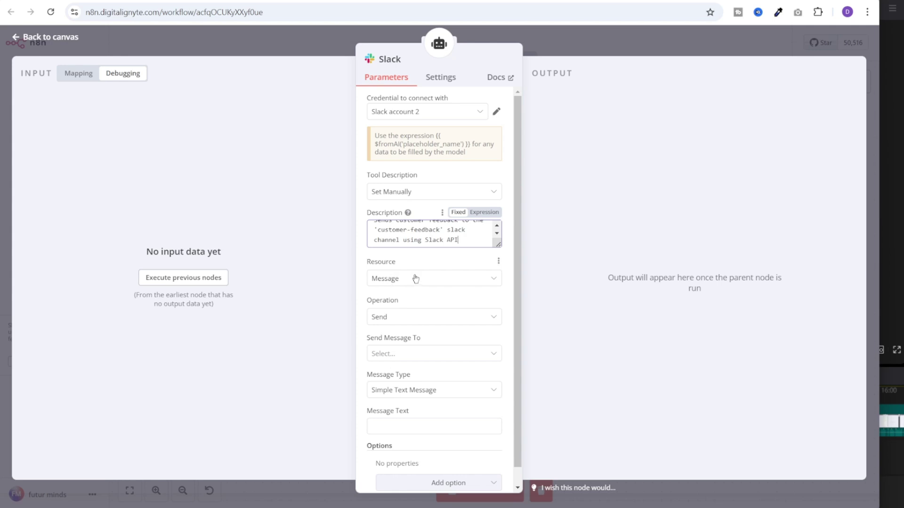
Send Slack messages to the customer-feedback channel as Simple Text Messages
{"action": "left_click", "coordinate": [425, 355]}
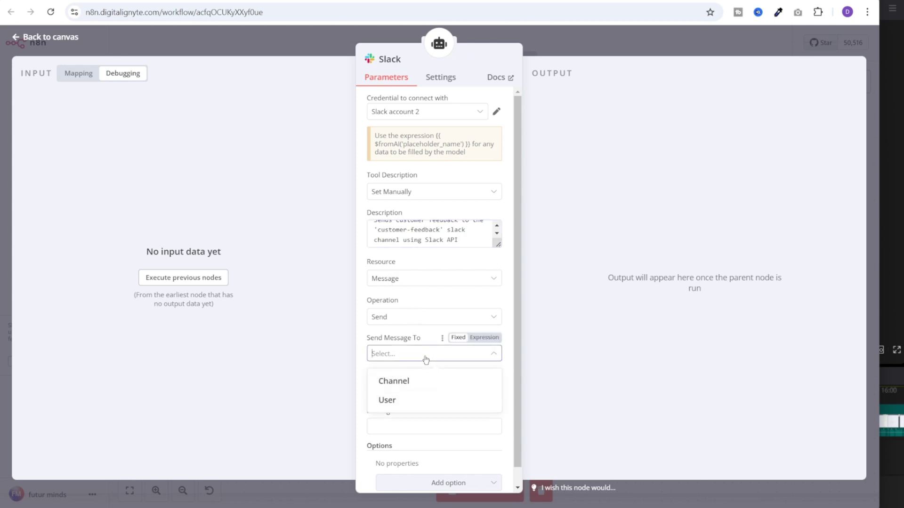
{"action": "left_click", "coordinate": [415, 381]}
{"action": "left_click", "coordinate": [436, 392]}
{"action": "left_click", "coordinate": [446, 348]}
{"action": "scroll", "coordinate": [461, 388], "scroll_direction": "down", "scroll_amount": 1}
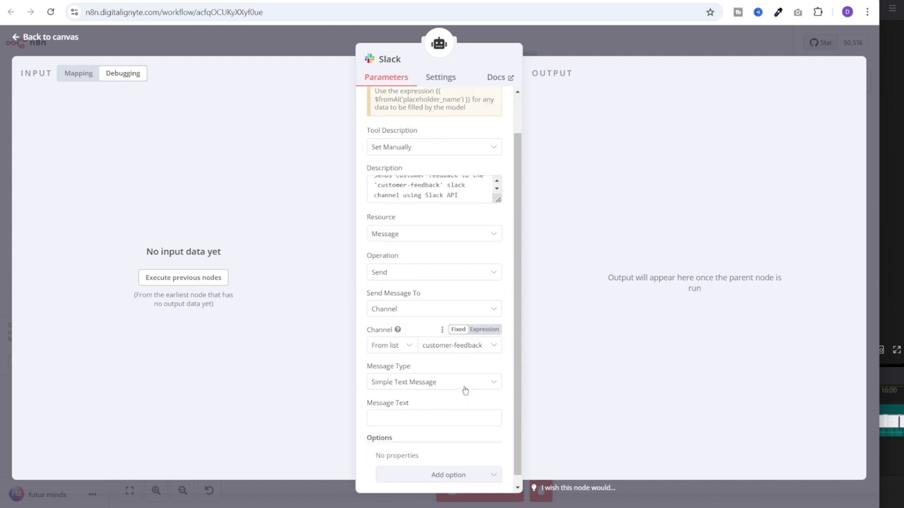
{"action": "left_click", "coordinate": [462, 382]}
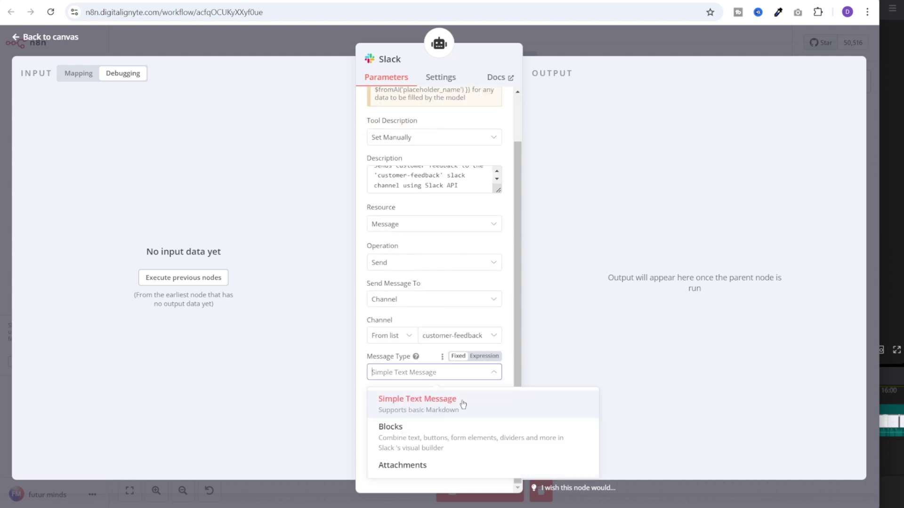
{"action": "left_click", "coordinate": [463, 403]}
Set Message Text to {{ $fromAI('feedback_summary') }} and move the Slack node lower
{"action": "left_click", "coordinate": [462, 407]}
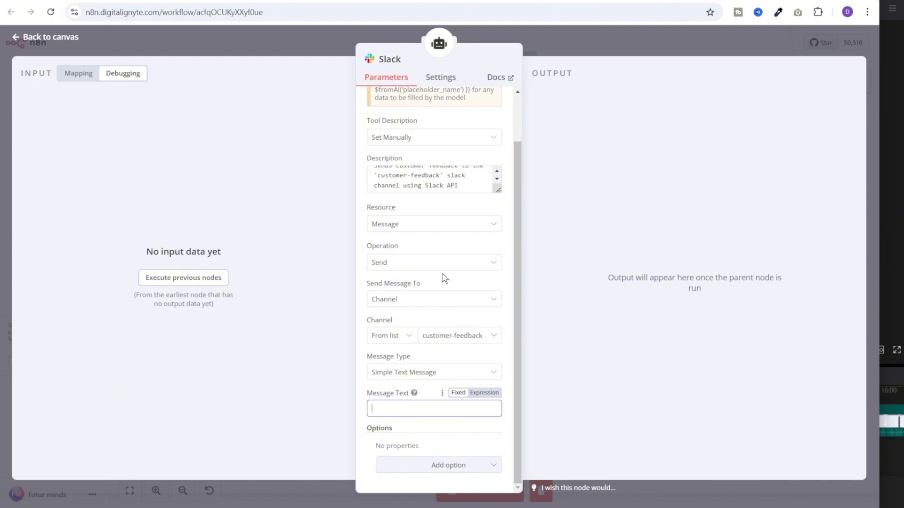
{"action": "scroll", "coordinate": [443, 278], "scroll_direction": "up", "scroll_amount": 1}
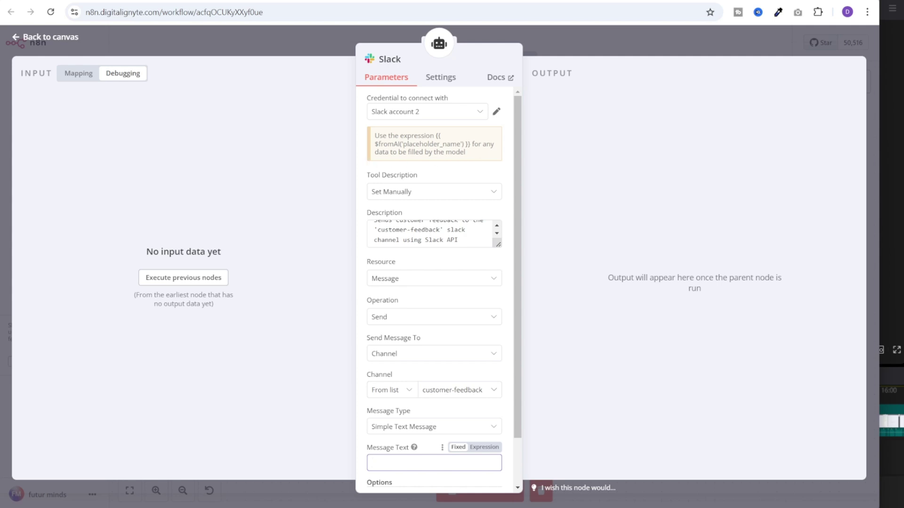
{"action": "scroll", "coordinate": [456, 389], "scroll_direction": "down", "scroll_amount": 1}
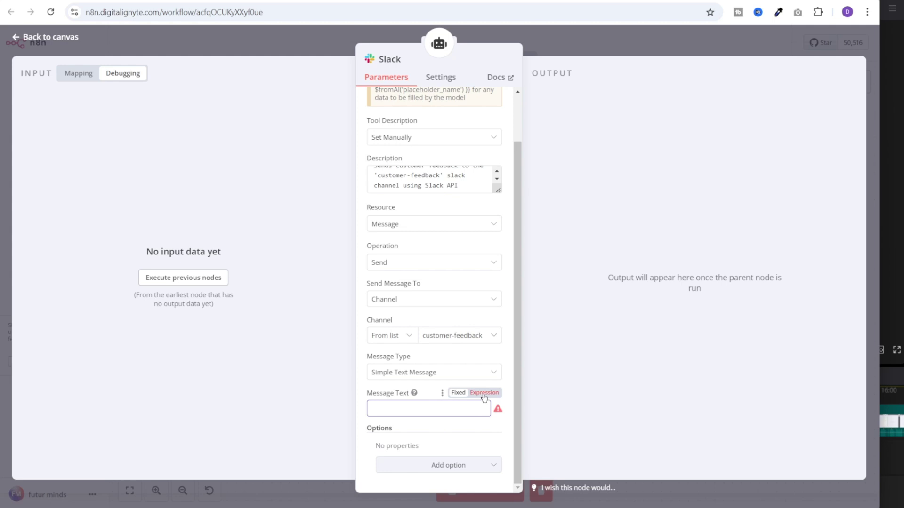
{"action": "type", "text": "{{ $fromAI('feedback_summary') }}"}
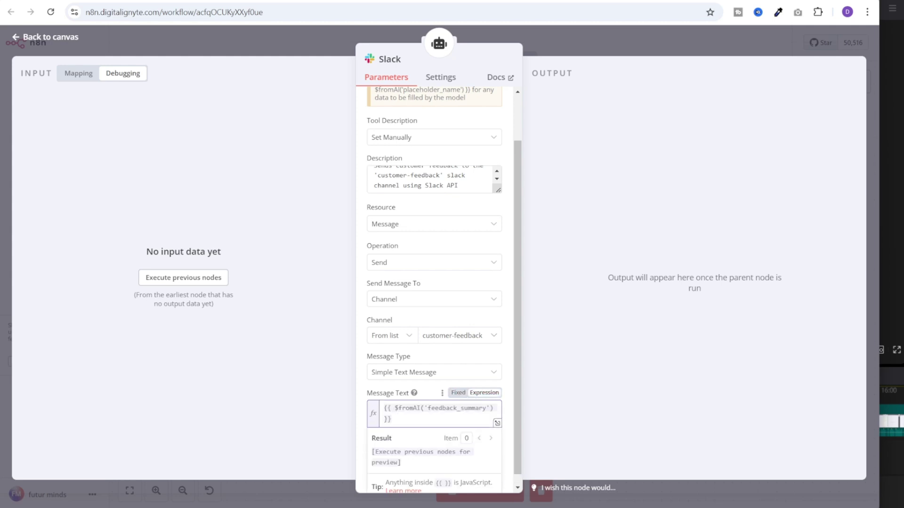
{"action": "left_click", "coordinate": [475, 408]}
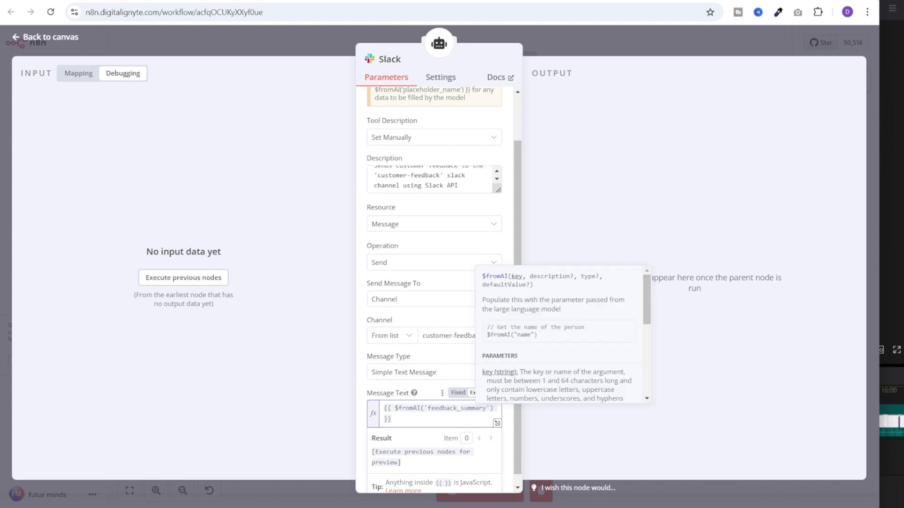
{"action": "left_click", "coordinate": [391, 418]}
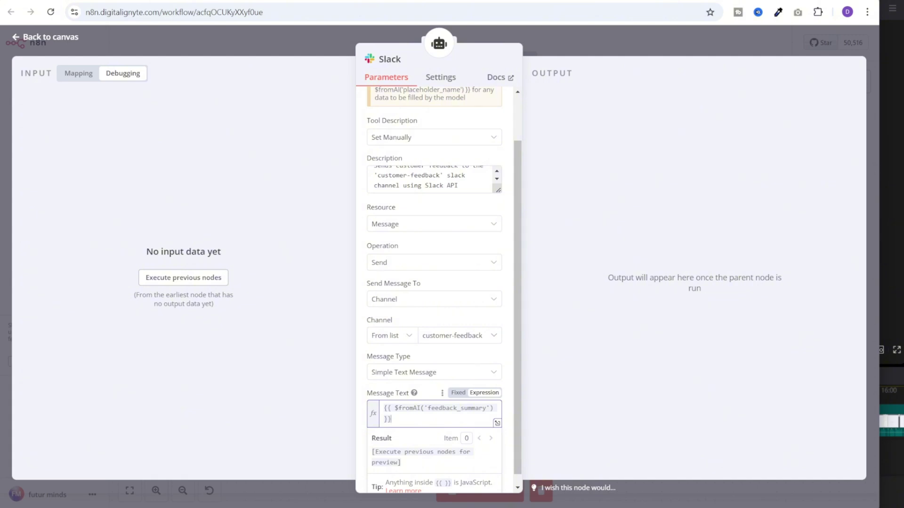
{"action": "left_click", "coordinate": [572, 39]}
{"action": "left_click_drag", "start_coordinate": [576, 301], "coordinate": [603, 380]}
{"action": "left_click", "coordinate": [563, 252]}
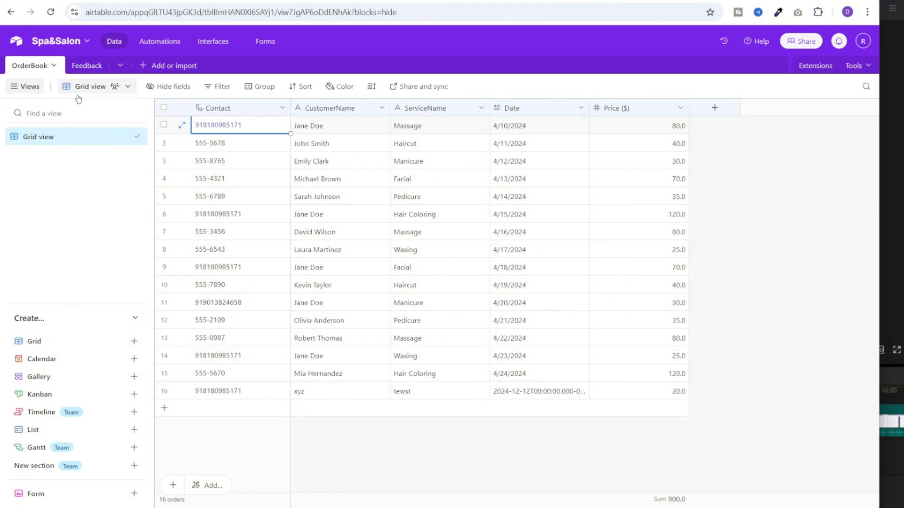
Open the Feedback table tab of the Spa&Salon base
{"action": "left_click", "coordinate": [87, 67]}
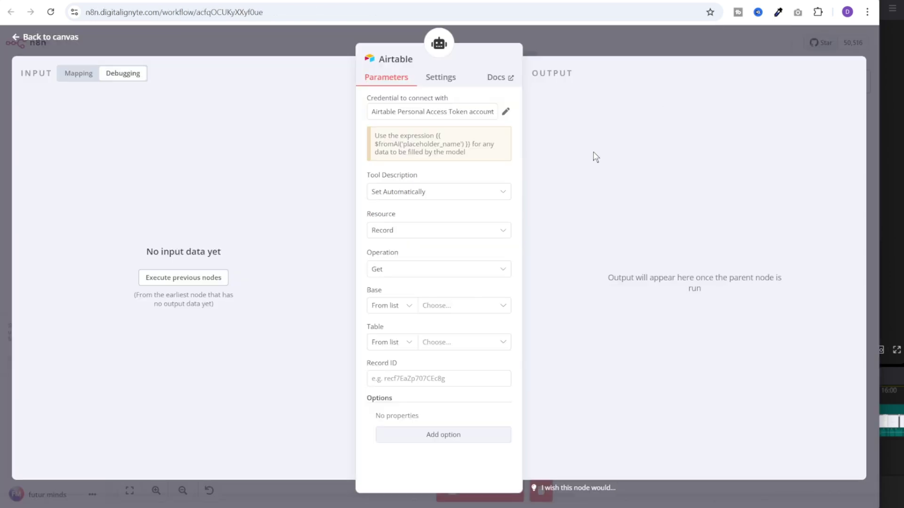
Set the Airtable tool description manually to the booking lookup description
{"action": "left_click", "coordinate": [429, 197]}
{"action": "left_click", "coordinate": [429, 247]}
{"action": "key", "text": "ctrl+a"}
{"action": "key", "text": "ctrl+v"}
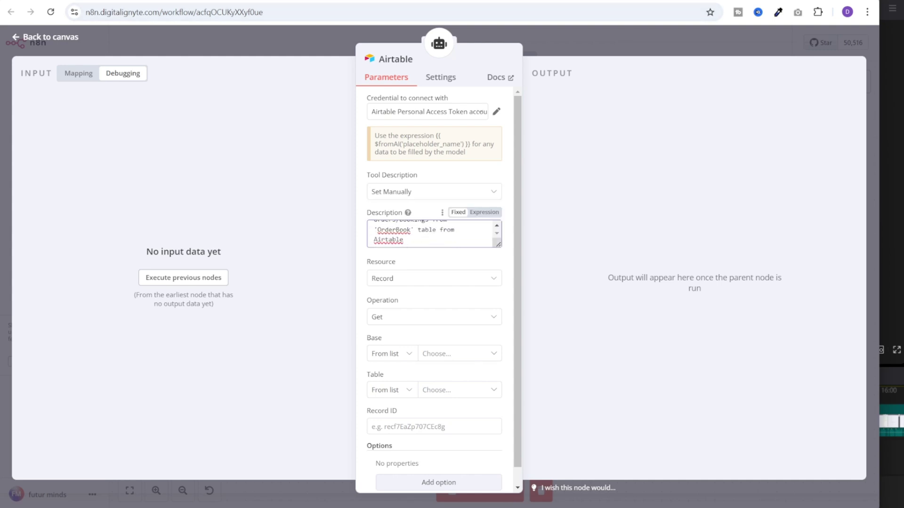
Search Spa&Salon's OrderBook with filter formula Contact = {{ $fromAI('contact_number') }}
{"action": "left_click", "coordinate": [442, 295]}
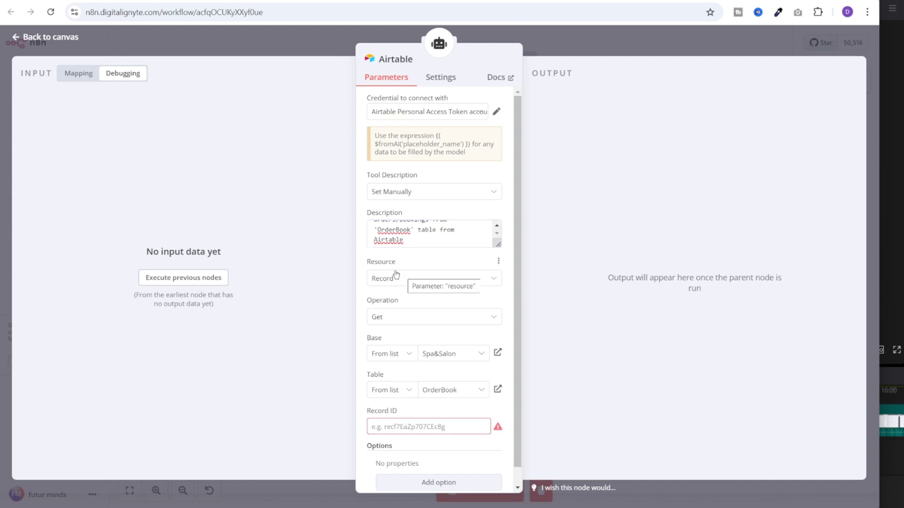
{"action": "left_click", "coordinate": [397, 322]}
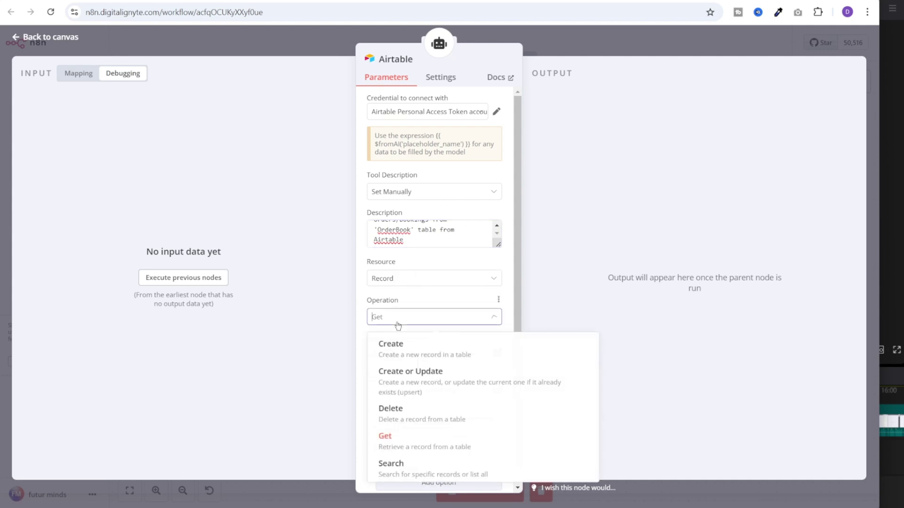
{"action": "left_click", "coordinate": [426, 468]}
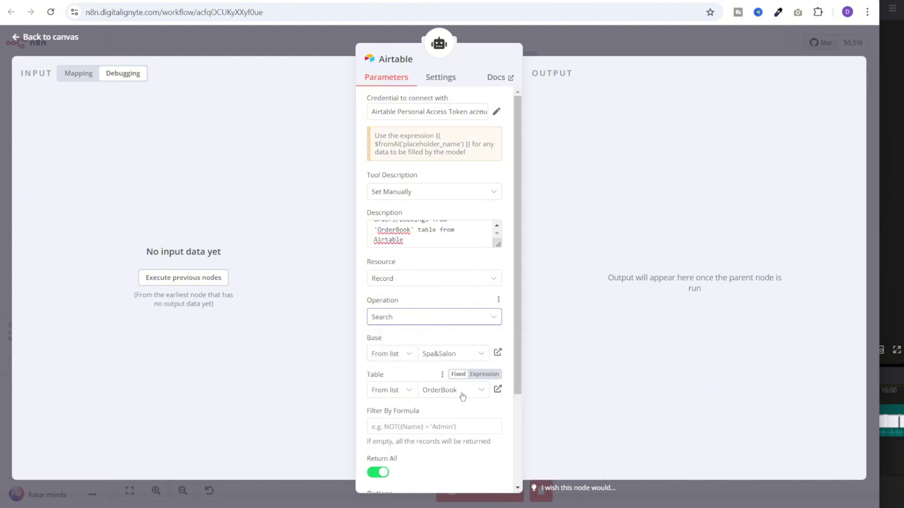
{"action": "left_click", "coordinate": [471, 426]}
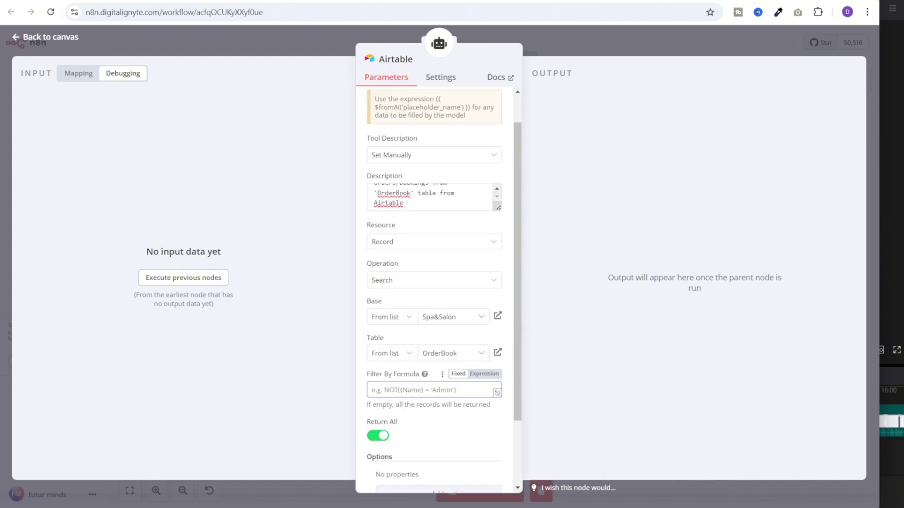
{"action": "type", "text": "Contact = {{ $fromAI('contact_number') }}"}
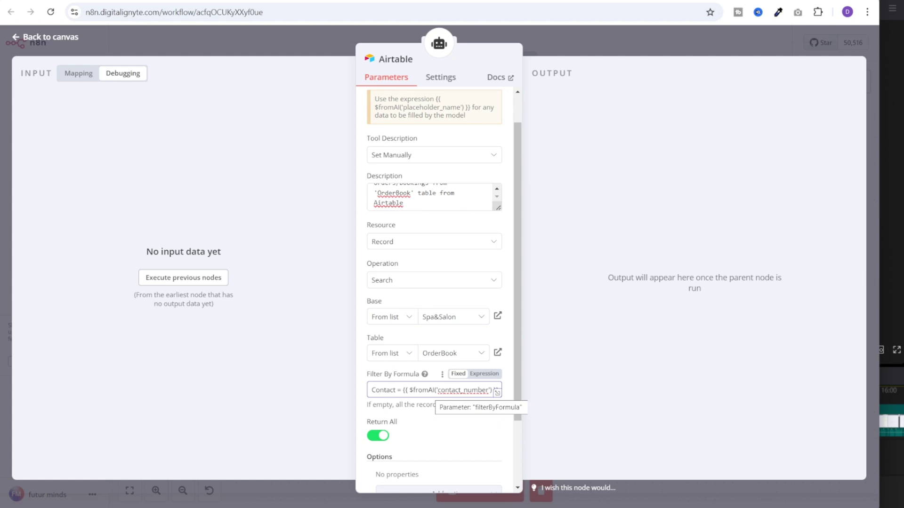
{"action": "left_click_drag", "start_coordinate": [437, 390], "coordinate": [485, 390]}
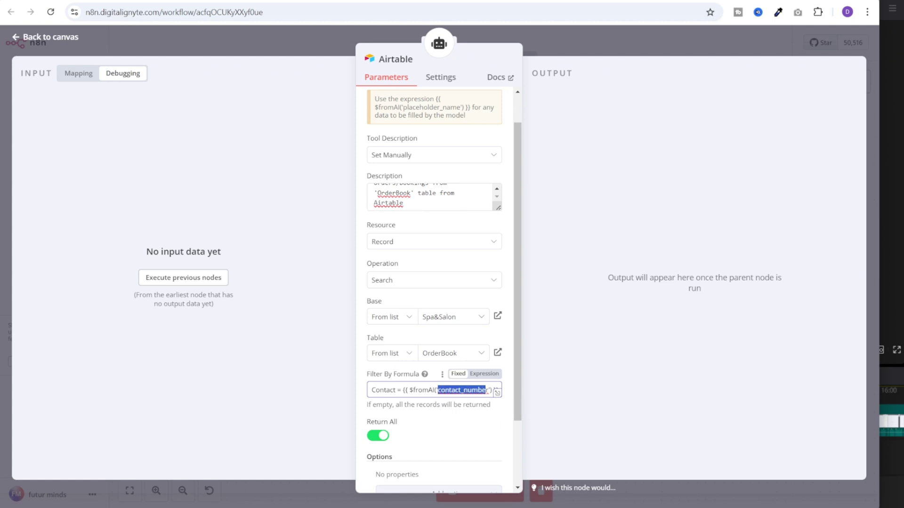
Add a second Airtable tool with a manually set feedback-saving description
{"action": "key", "text": "Escape"}
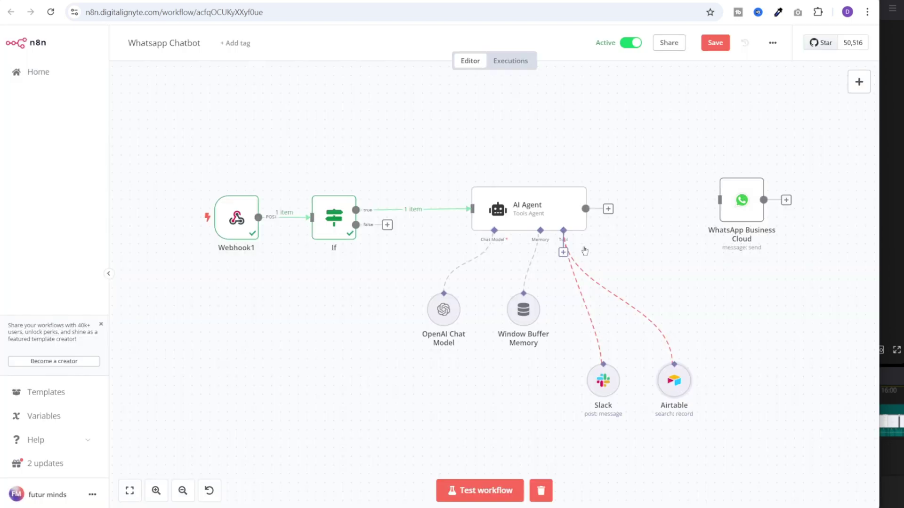
{"action": "left_click", "coordinate": [564, 252]}
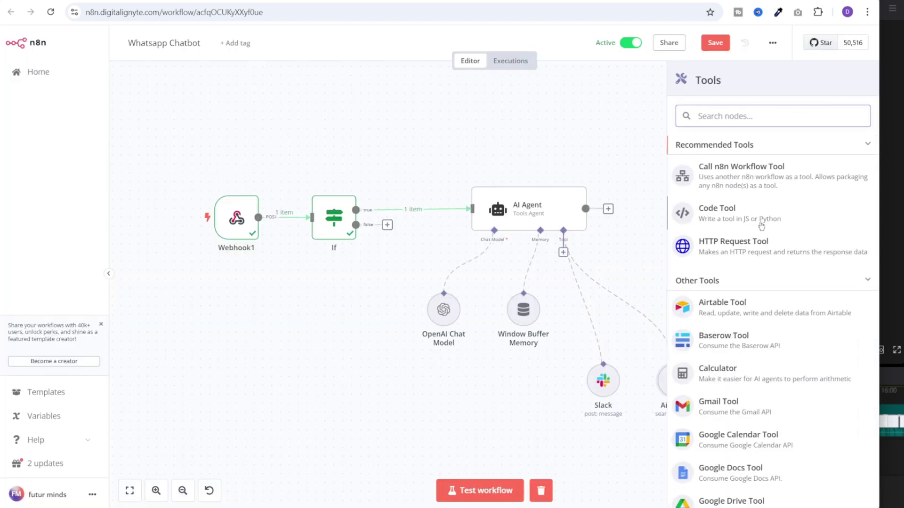
{"action": "left_click", "coordinate": [743, 306]}
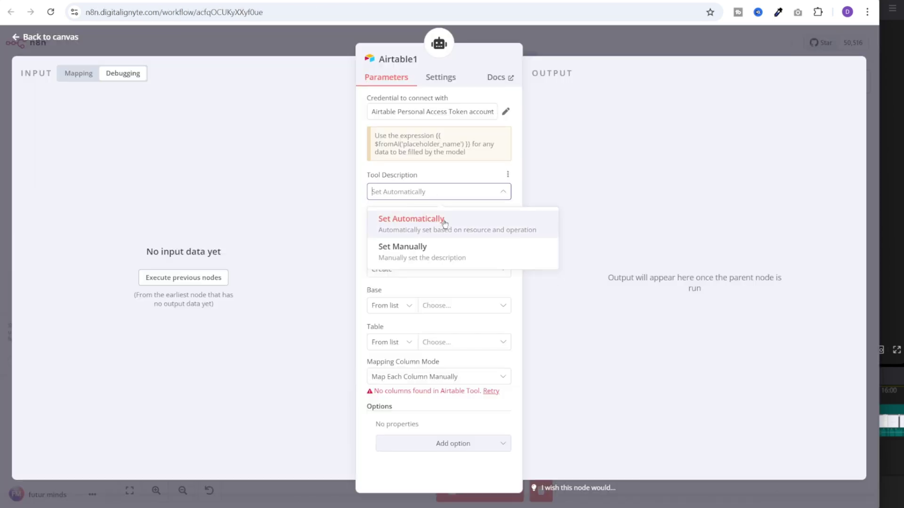
{"action": "left_click", "coordinate": [404, 249]}
{"action": "key", "text": "ctrl+a"}
{"action": "type", "text": "Saves customer feedback in the 'Feedback' table in Airtable."}
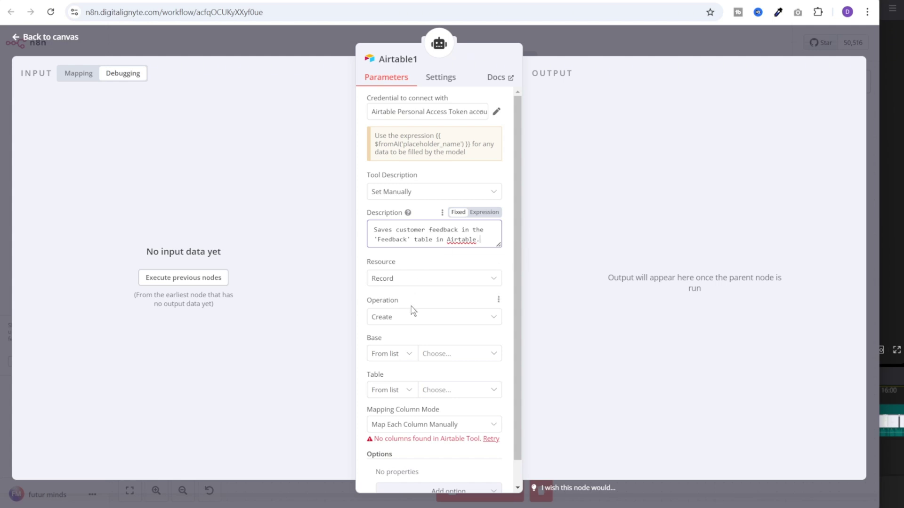
Target the Spa&Salon base's Feedback table, letting the AI fill Contact and Feedback
{"action": "left_click", "coordinate": [435, 354]}
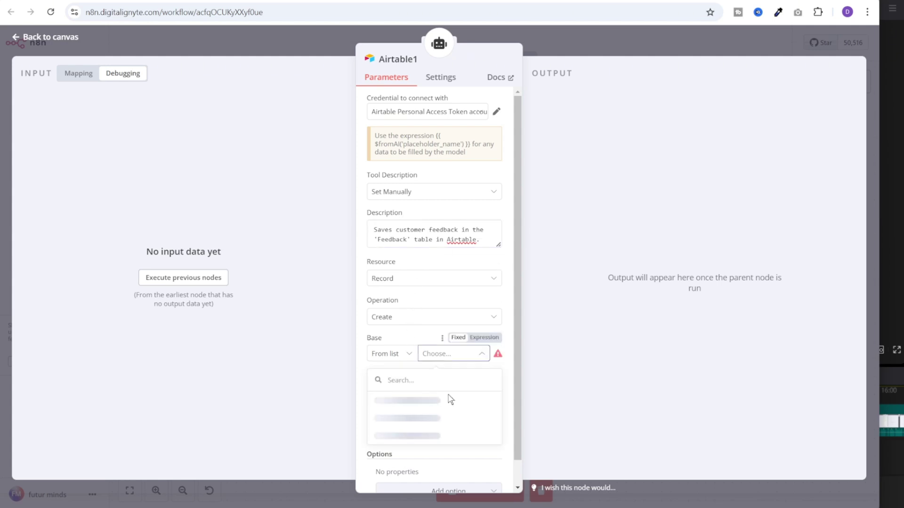
{"action": "left_click", "coordinate": [426, 400]}
{"action": "left_click", "coordinate": [455, 388]}
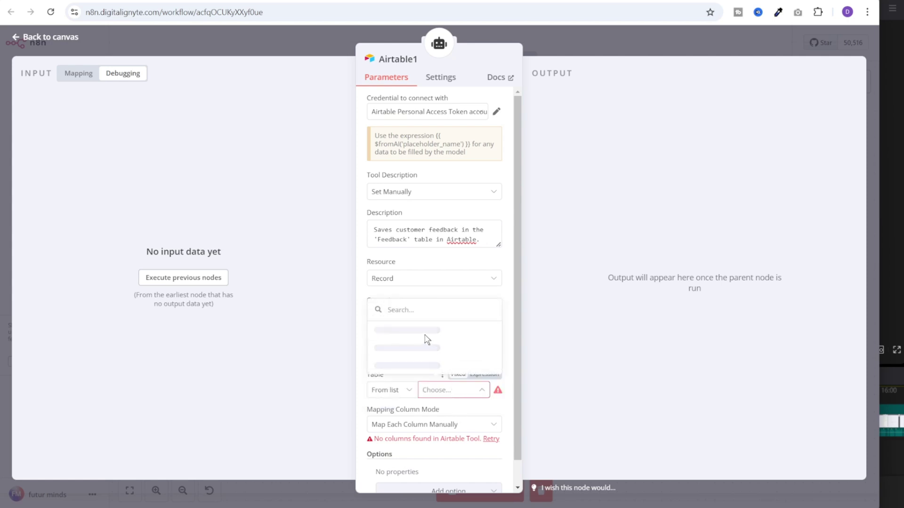
{"action": "left_click", "coordinate": [424, 339]}
{"action": "scroll", "coordinate": [416, 334], "scroll_direction": "down", "scroll_amount": 2}
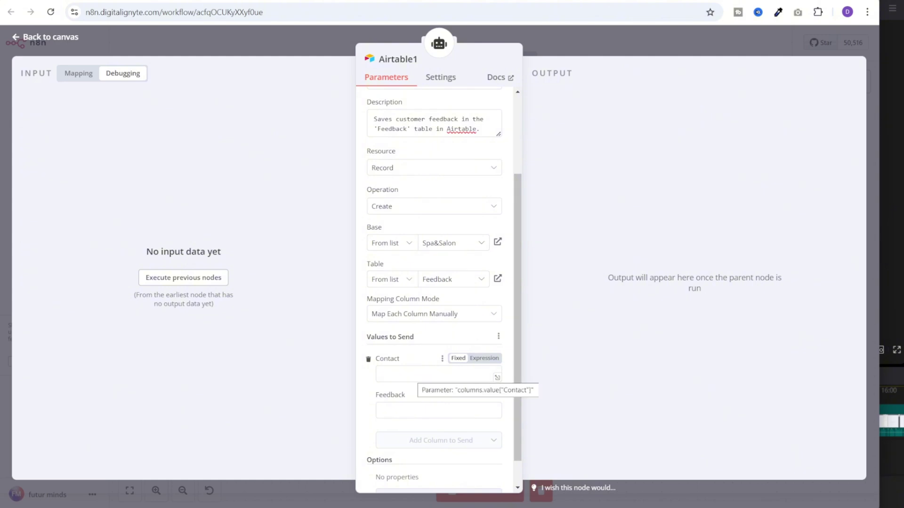
{"action": "left_click", "coordinate": [497, 377]}
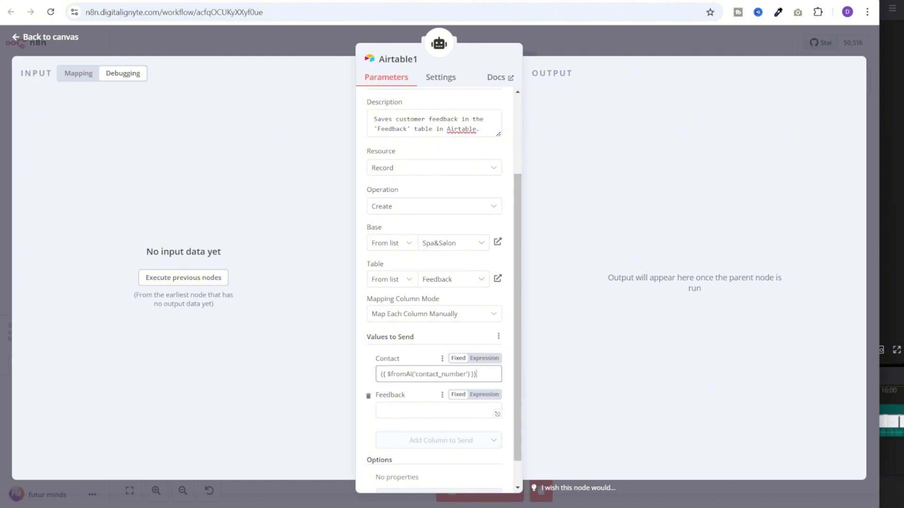
{"action": "left_click", "coordinate": [497, 414]}
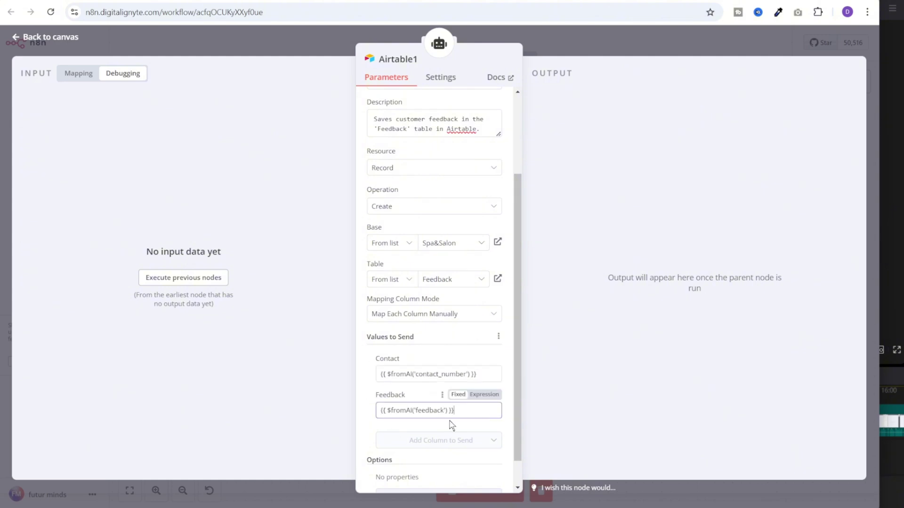
{"action": "key", "text": "Escape"}
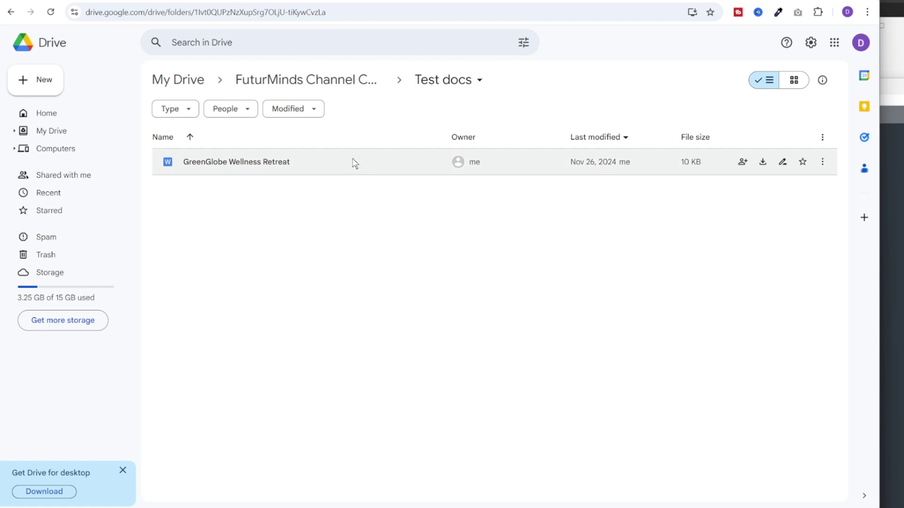
Open the GreenGlobe Wellness Retreat document in Test docs and scroll through it
{"action": "double_click", "coordinate": [281, 165]}
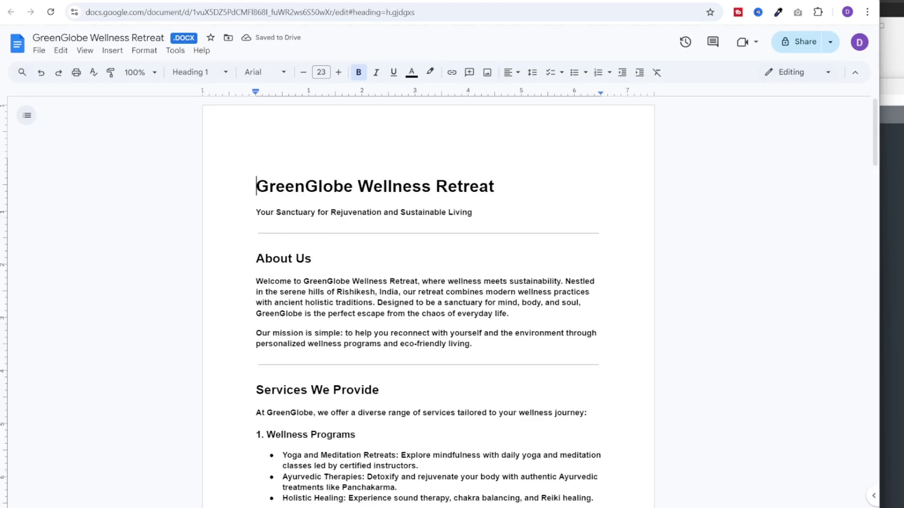
{"action": "scroll", "coordinate": [428, 302], "scroll_direction": "down", "scroll_amount": 15}
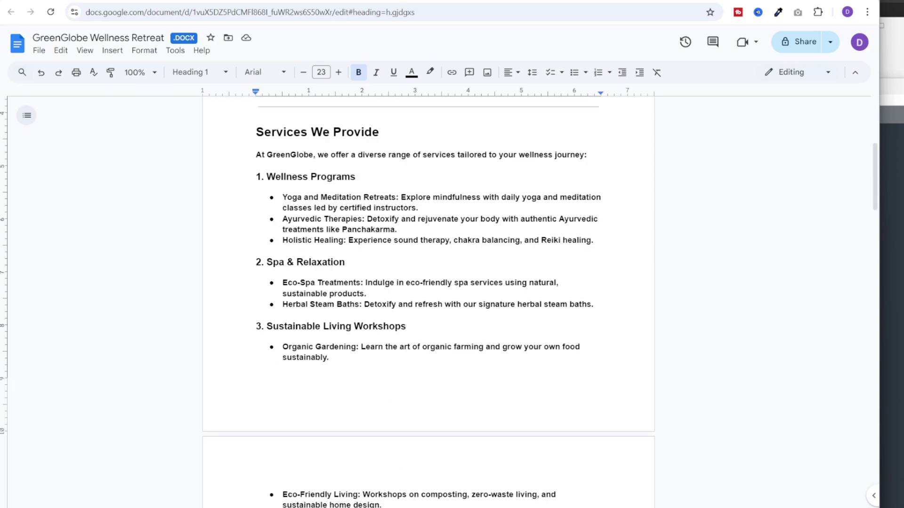
{"action": "scroll", "coordinate": [428, 301], "scroll_direction": "down", "scroll_amount": 4}
{"action": "scroll", "coordinate": [428, 301], "scroll_direction": "down", "scroll_amount": 6}
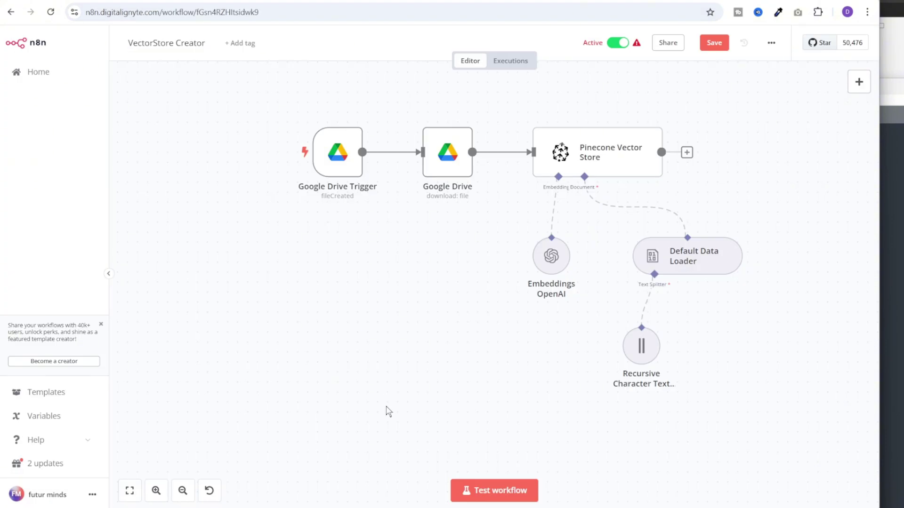
Review the Google Drive Trigger and Google Drive download node settings
{"action": "double_click", "coordinate": [341, 163]}
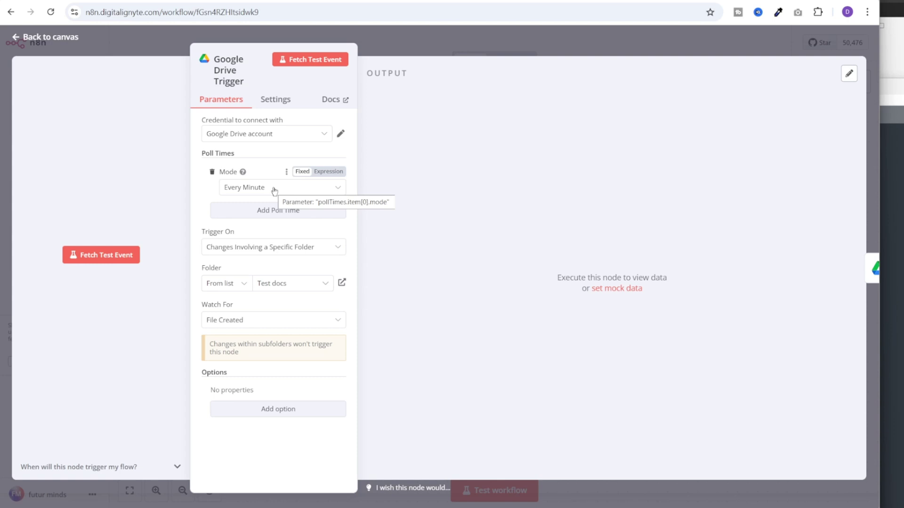
{"action": "key", "text": "Escape"}
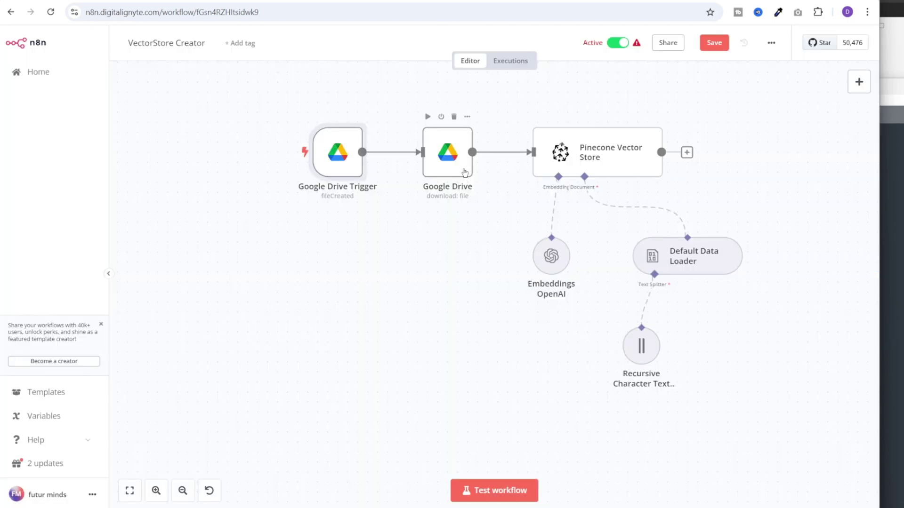
{"action": "double_click", "coordinate": [464, 167]}
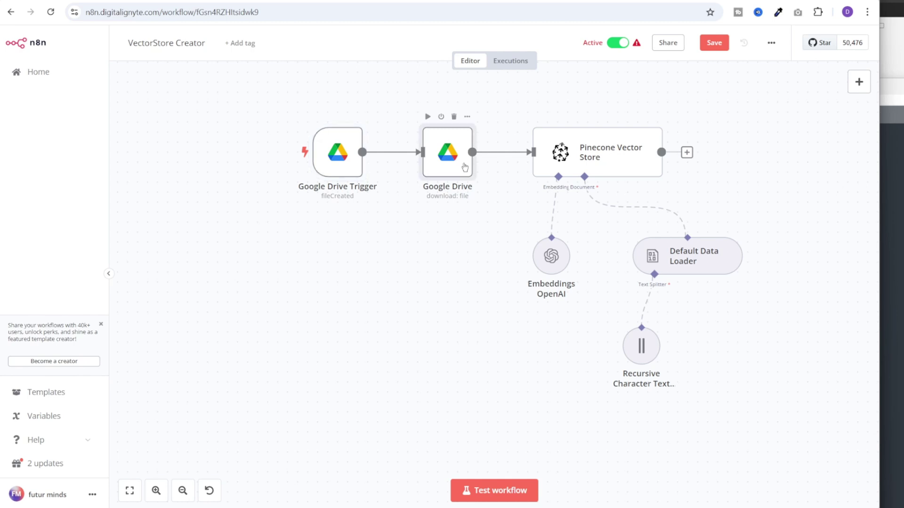
{"action": "left_click", "coordinate": [591, 24]}
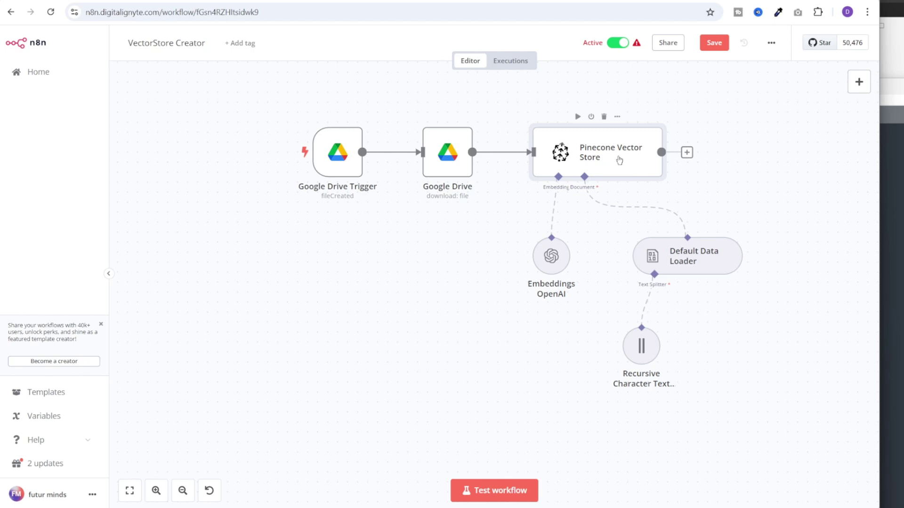
Check the Pinecone Vector Store's credential, index and namespace, then view the Default Data Loader
{"action": "double_click", "coordinate": [619, 160]}
{"action": "left_click", "coordinate": [416, 124]}
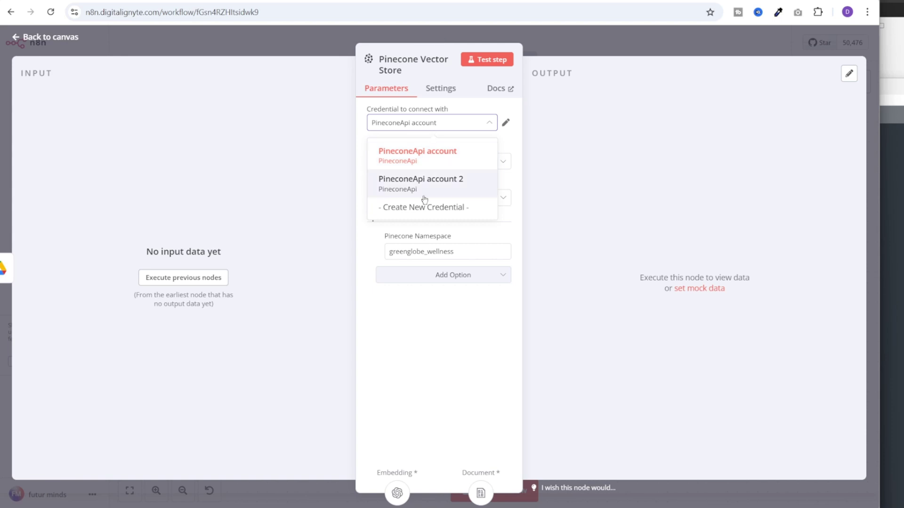
{"action": "left_click", "coordinate": [429, 353]}
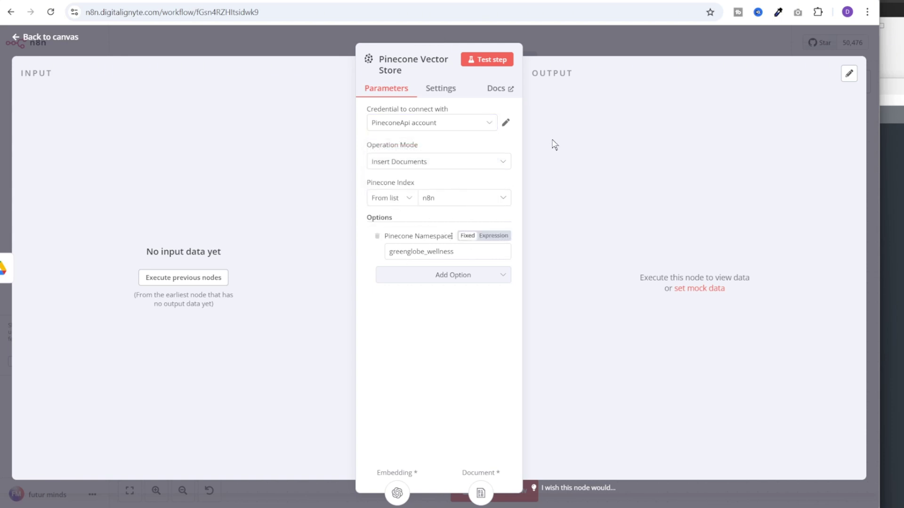
{"action": "key", "text": "Escape"}
{"action": "double_click", "coordinate": [705, 263]}
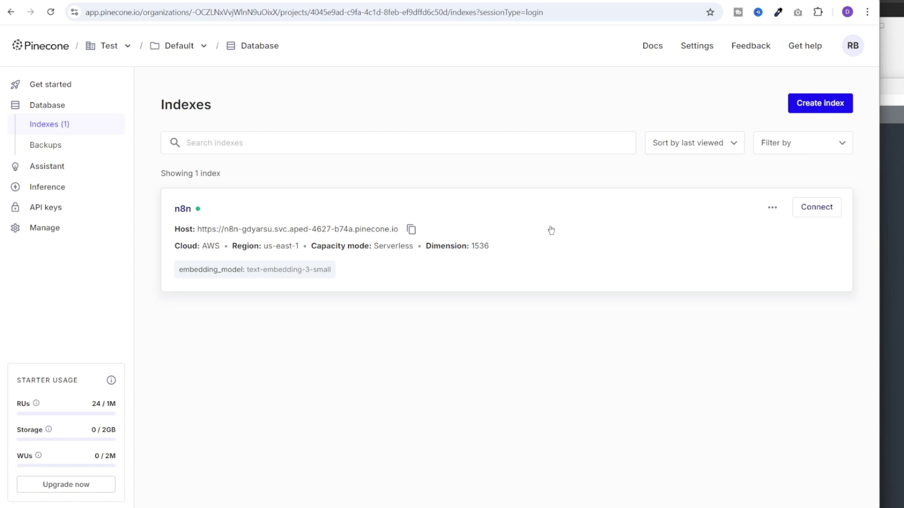
Open the n8n index records and expand the first match's metadata and GreenGlobe text
{"action": "left_click", "coordinate": [550, 230]}
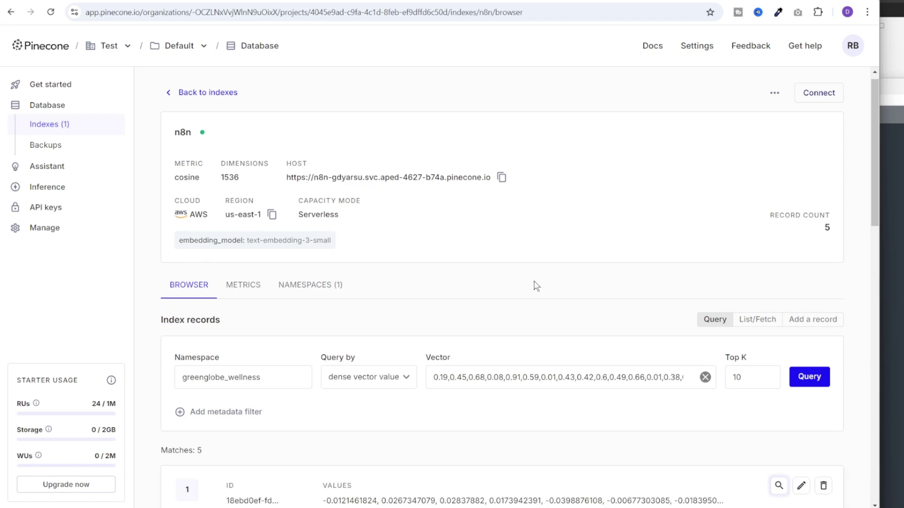
{"action": "scroll", "coordinate": [536, 286], "scroll_direction": "down", "scroll_amount": 6}
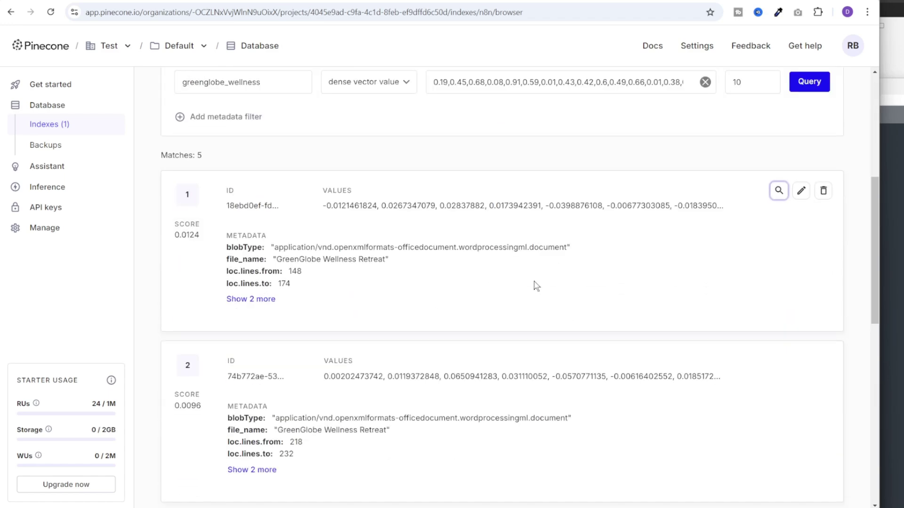
{"action": "left_click", "coordinate": [244, 300]}
{"action": "left_click_drag", "start_coordinate": [250, 307], "coordinate": [678, 308]}
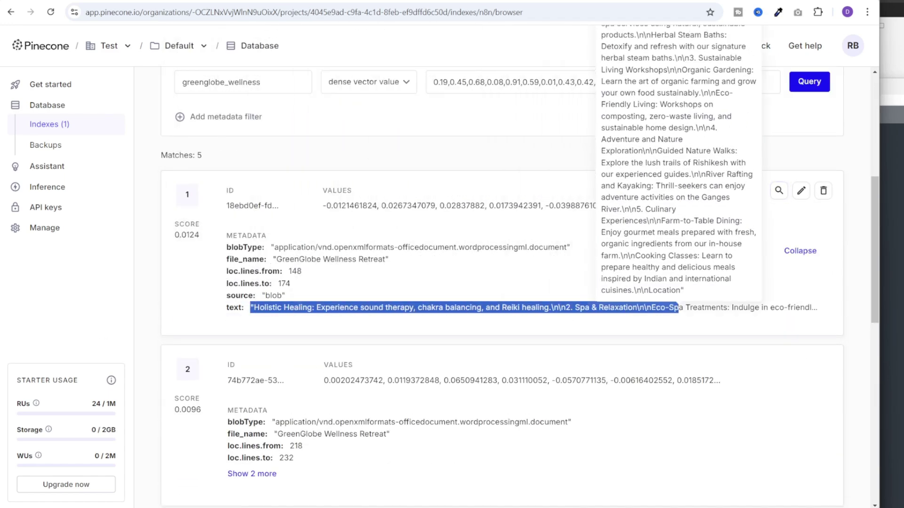
{"action": "left_click", "coordinate": [143, 336]}
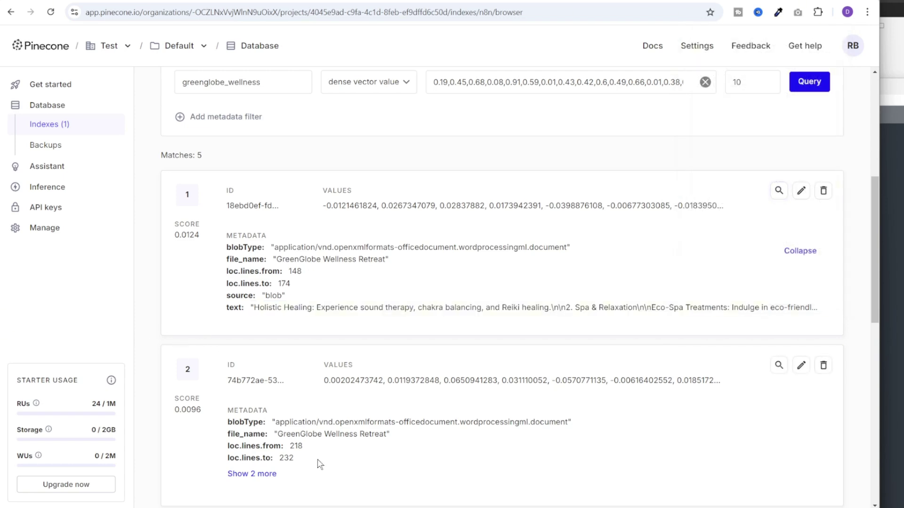
{"action": "scroll", "coordinate": [320, 464], "scroll_direction": "down", "scroll_amount": 2}
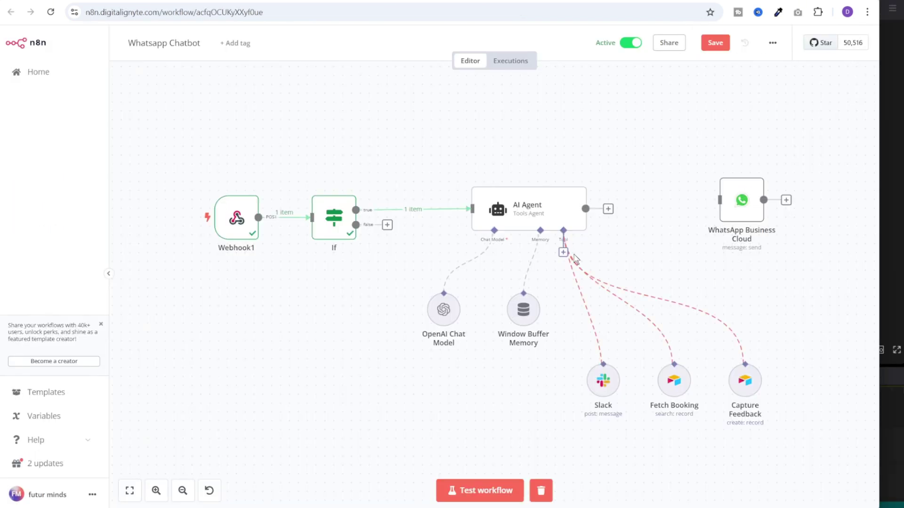
Add a Vector Store Tool named greenglobe_wellness_retreat_knowledgebase with its GreenGlobe company-data description
{"action": "left_click", "coordinate": [562, 253]}
{"action": "type", "text": "vector"}
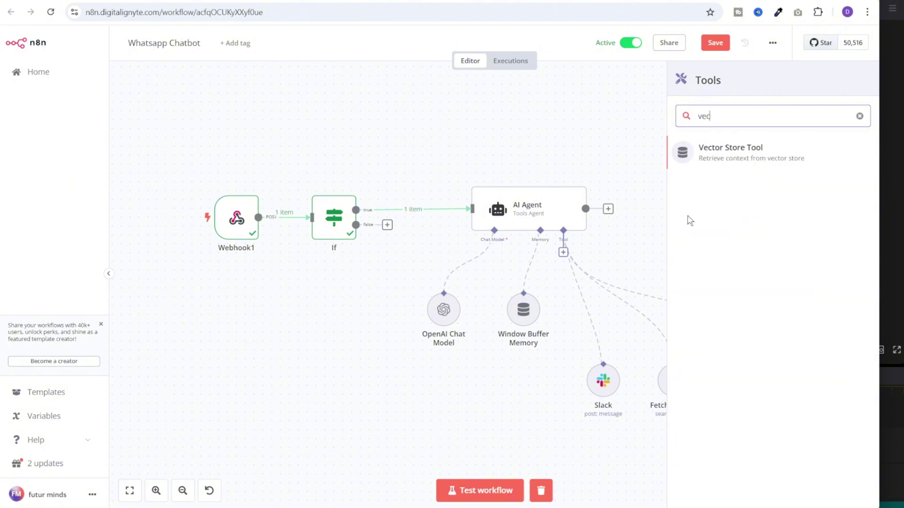
{"action": "key", "text": "Return"}
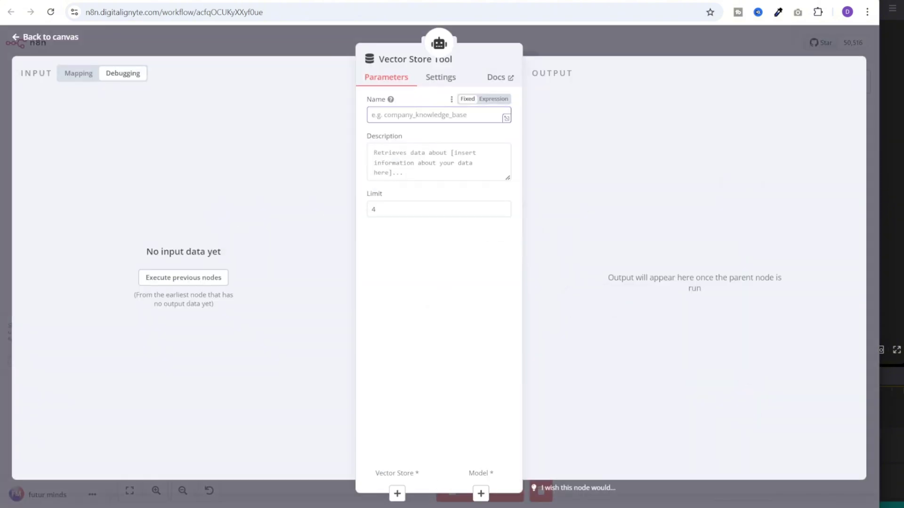
{"action": "type", "text": "greenglobe_wellness_retreat_knowledgebase"}
{"action": "left_click", "coordinate": [438, 162]}
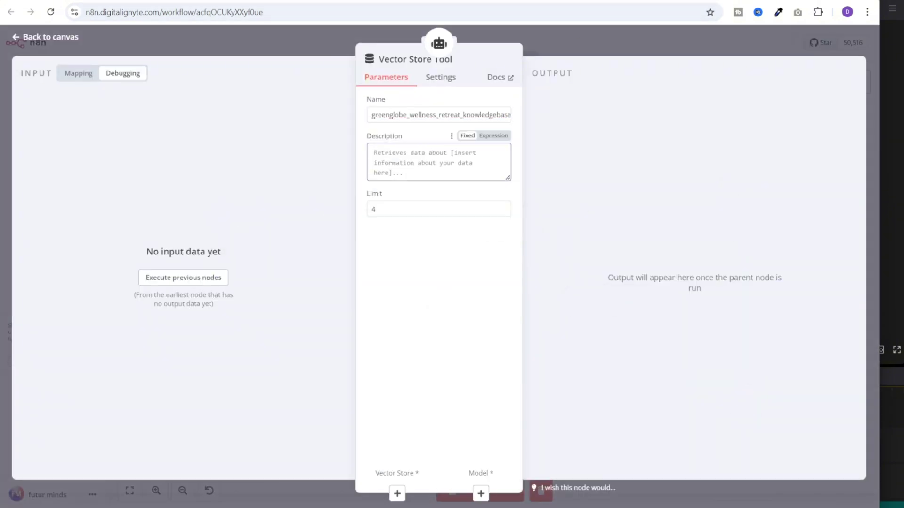
{"action": "type", "text": "Retrieves data about GreenGlobe Wellness Retreat company"}
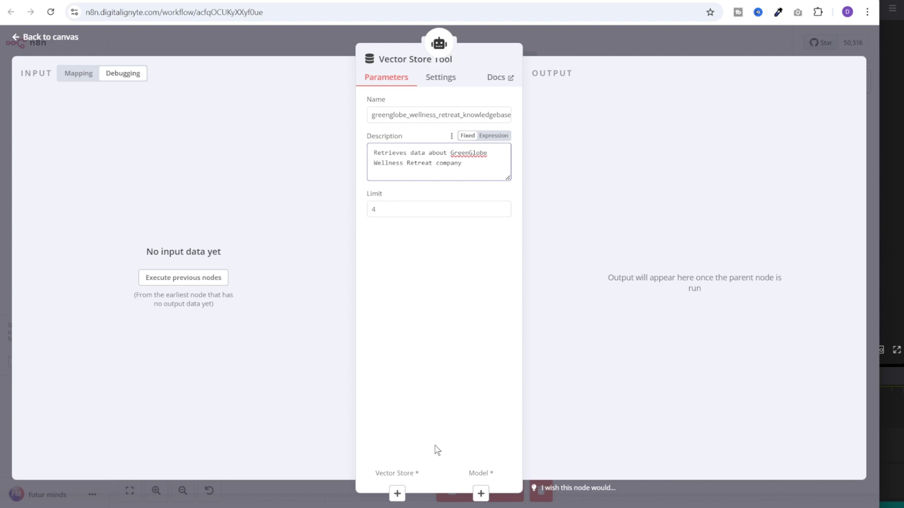
{"action": "left_click", "coordinate": [396, 493]}
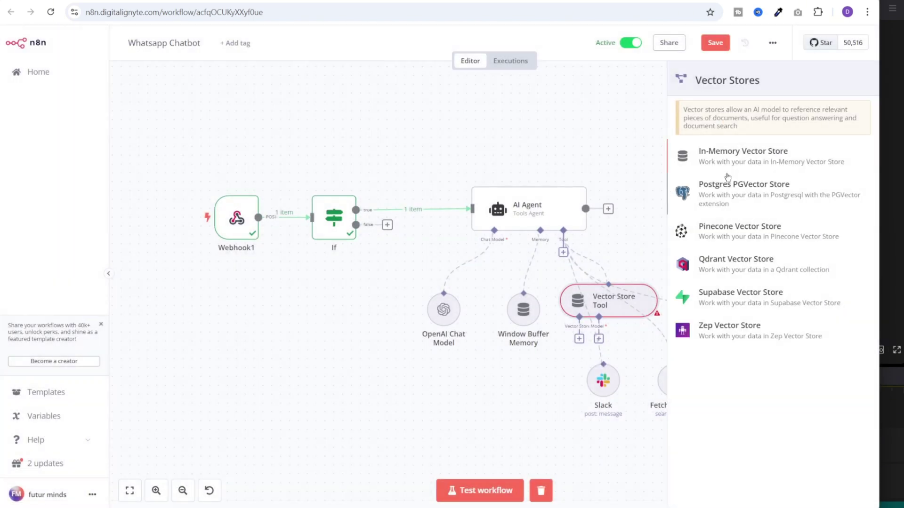
Use a Pinecone Vector Store with index n8n and namespace greenglobe_wellness
{"action": "left_click", "coordinate": [765, 236]}
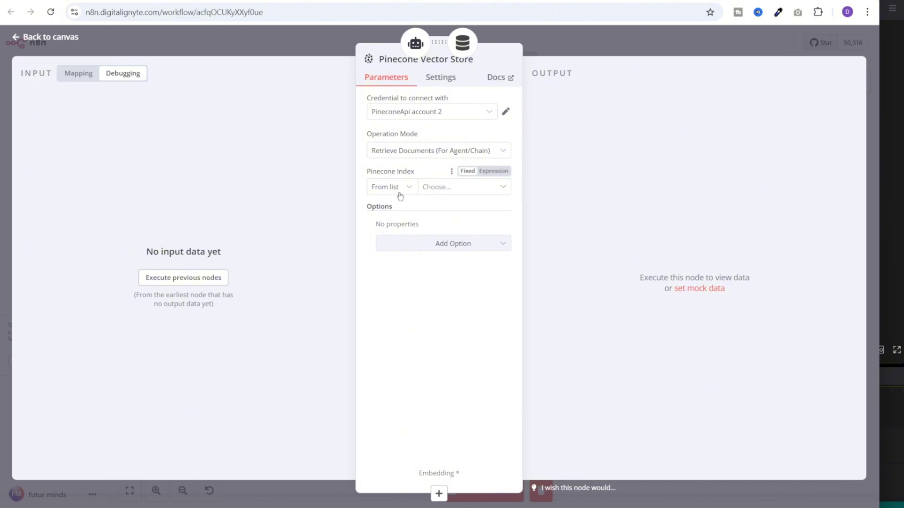
{"action": "left_click", "coordinate": [447, 188]}
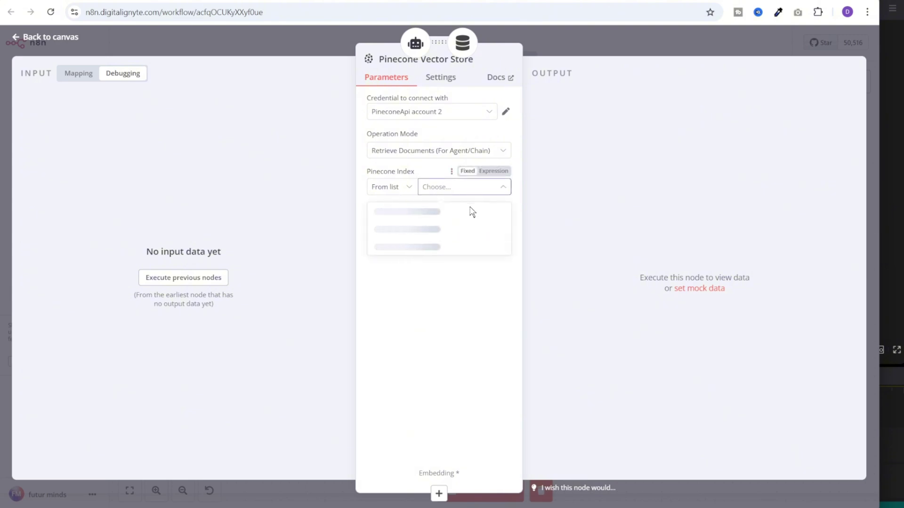
{"action": "left_click", "coordinate": [470, 209]}
{"action": "left_click", "coordinate": [473, 244]}
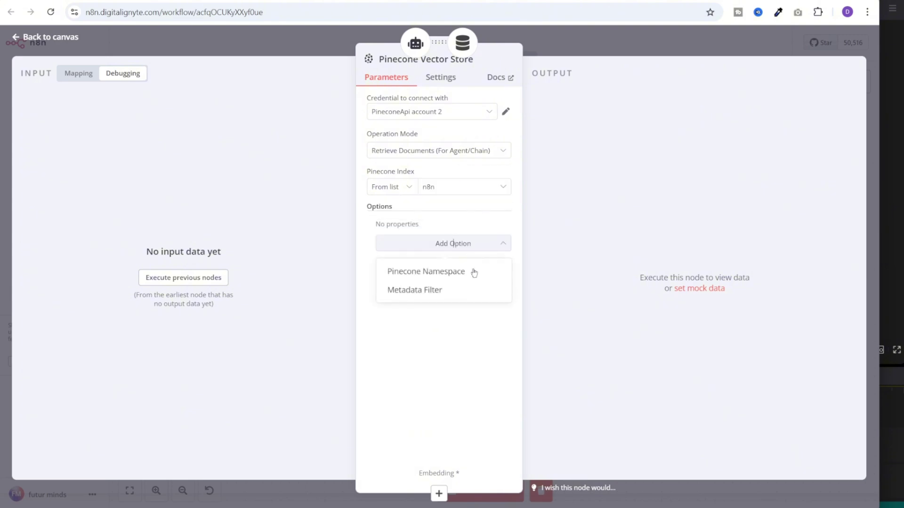
{"action": "left_click", "coordinate": [450, 278]}
{"action": "left_click", "coordinate": [447, 240]}
{"action": "type", "text": "greenglobe_wellness"}
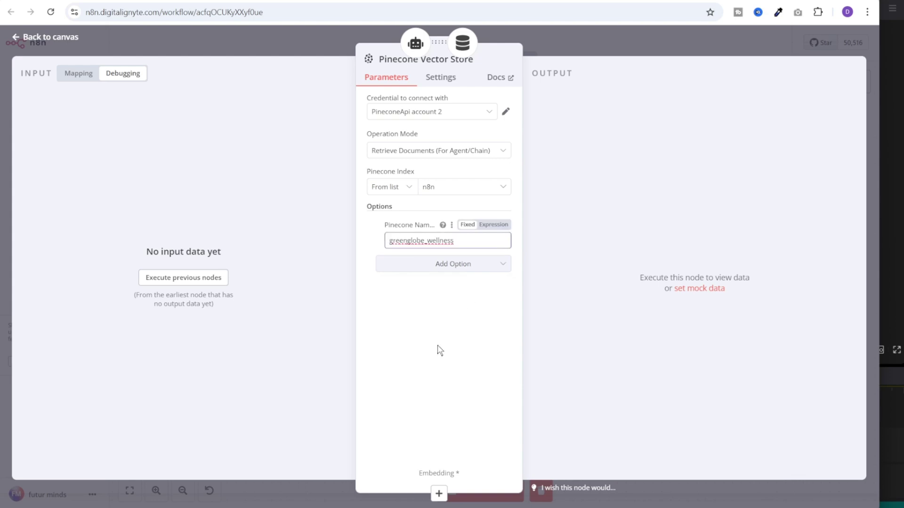
Attach OpenAI embeddings to the Pinecone Vector Store
{"action": "left_click", "coordinate": [439, 494]}
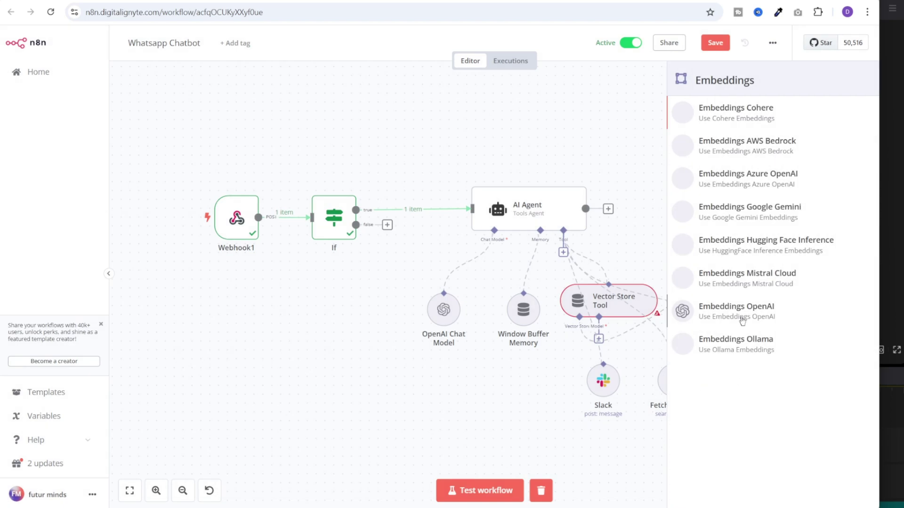
{"action": "left_click", "coordinate": [778, 303]}
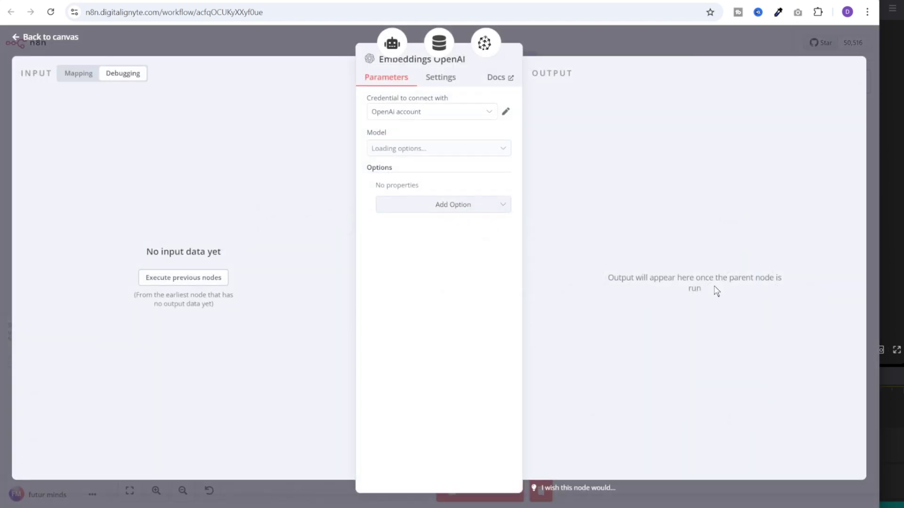
{"action": "key", "text": "Escape"}
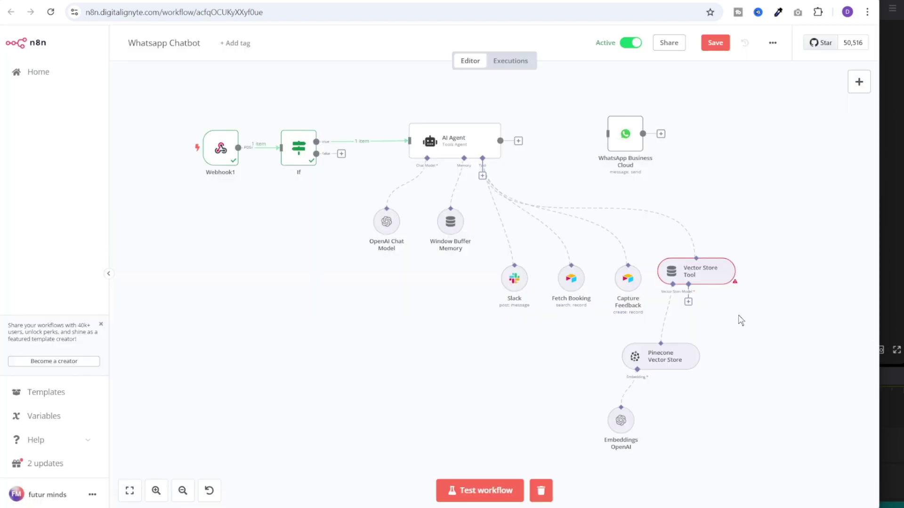
Connect an OpenAI Chat Model to the Vector Store Tool and tidy the workflow layout
{"action": "left_click", "coordinate": [688, 302]}
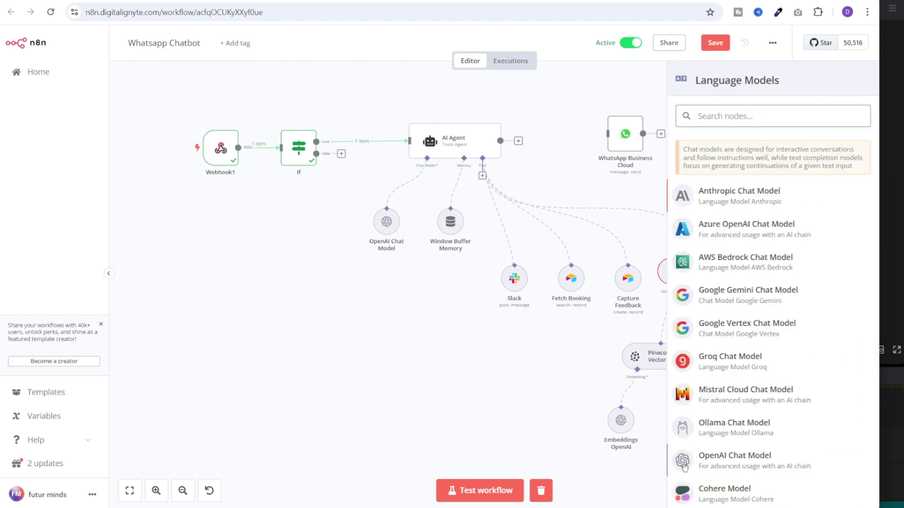
{"action": "scroll", "coordinate": [779, 368], "scroll_direction": "down", "scroll_amount": 2}
{"action": "left_click", "coordinate": [756, 379]}
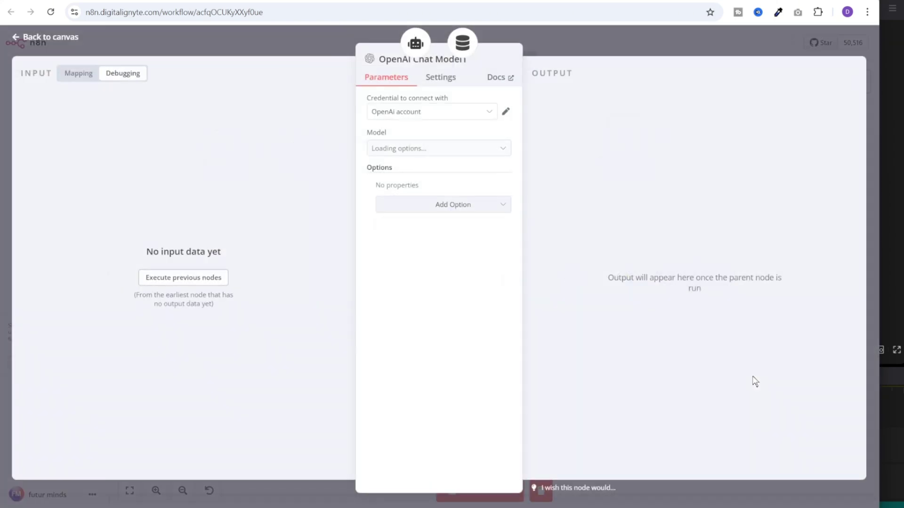
{"action": "left_click", "coordinate": [657, 40]}
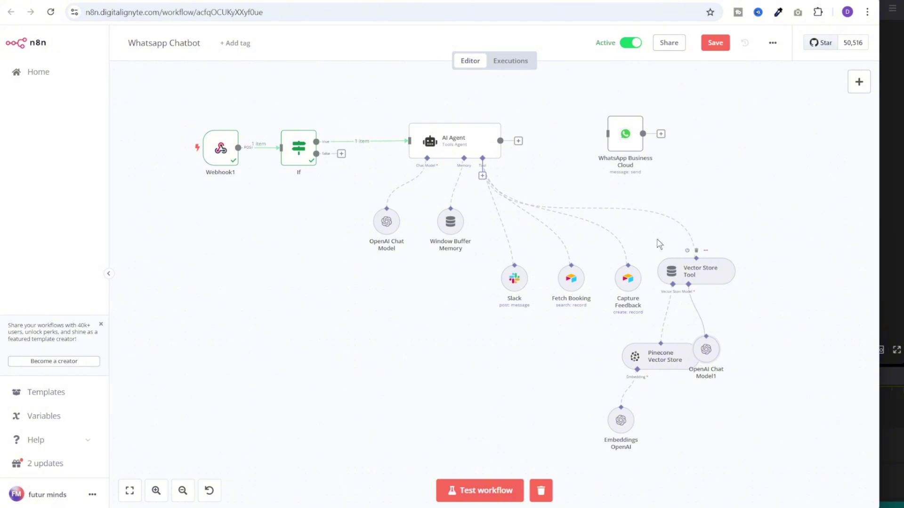
{"action": "left_click_drag", "start_coordinate": [709, 350], "coordinate": [730, 358]}
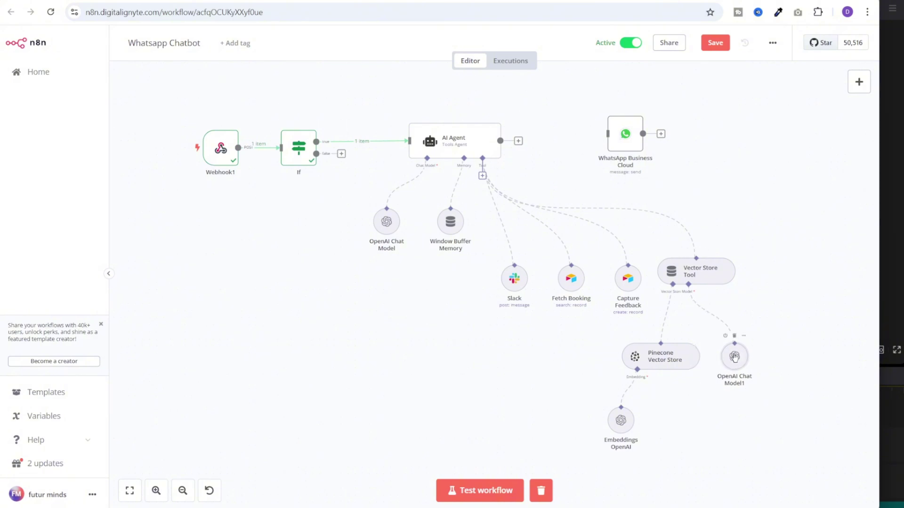
{"action": "key", "text": "shift+alt+t"}
Add a System Message option to the AI Agent and paste in the spa and salon assistant prompt
{"action": "double_click", "coordinate": [465, 174]}
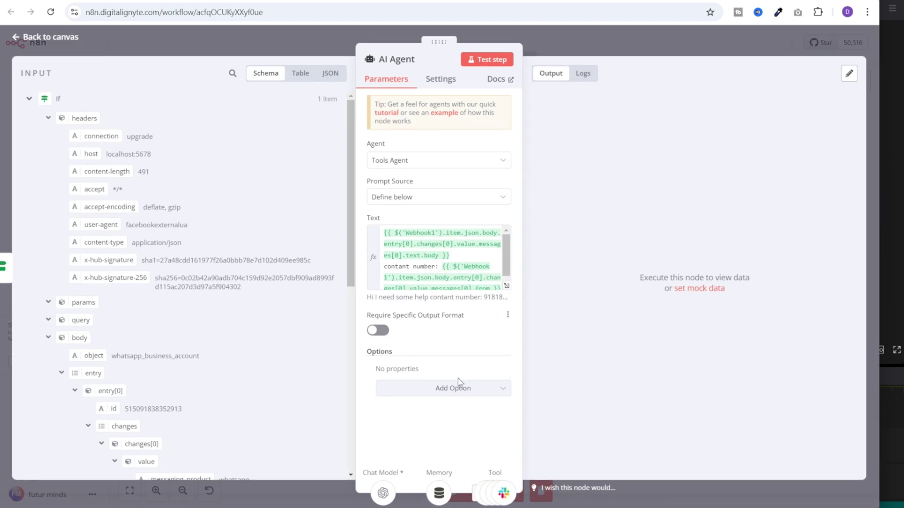
{"action": "left_click", "coordinate": [458, 387]}
{"action": "left_click", "coordinate": [451, 419]}
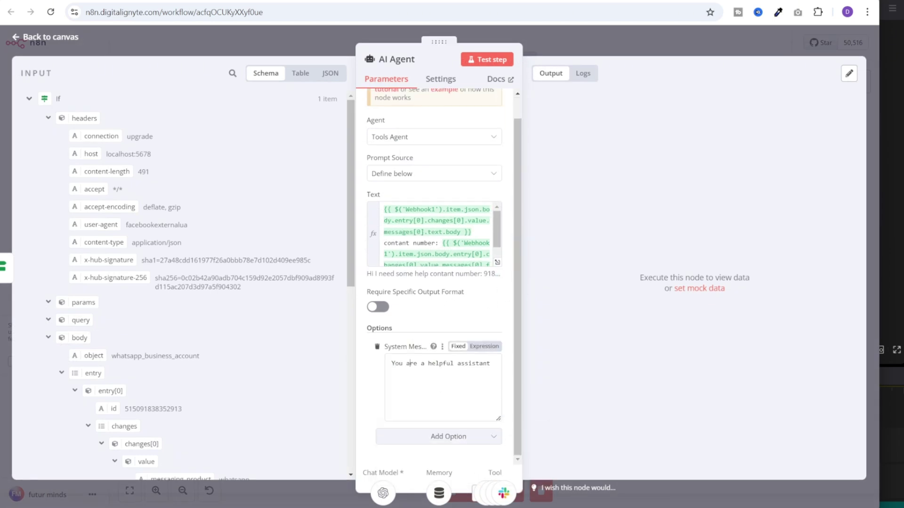
{"action": "left_click_drag", "start_coordinate": [500, 420], "coordinate": [501, 505]}
{"action": "scroll", "coordinate": [472, 345], "scroll_direction": "down", "scroll_amount": 2}
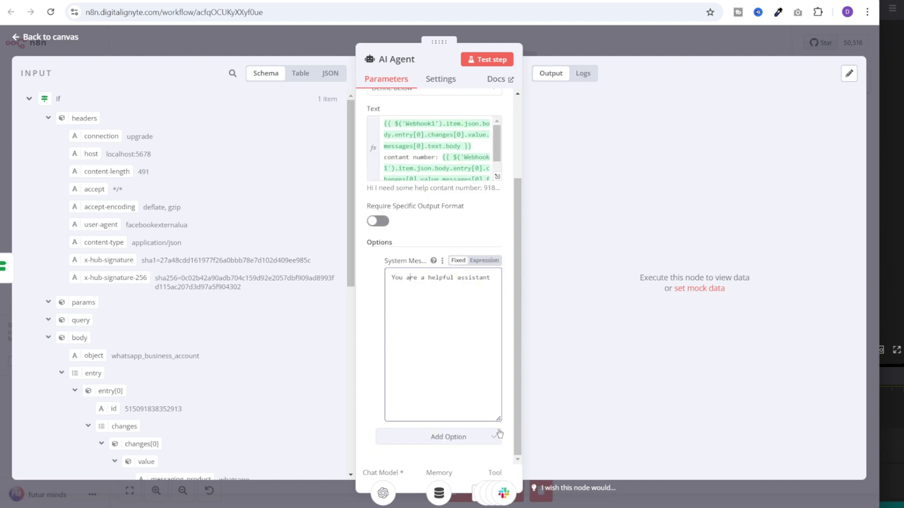
{"action": "left_click_drag", "start_coordinate": [498, 418], "coordinate": [503, 473]}
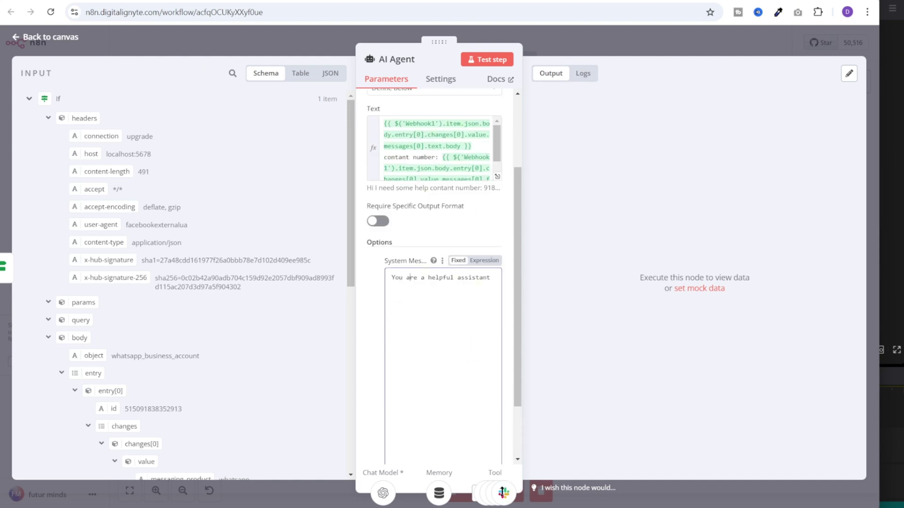
{"action": "scroll", "coordinate": [499, 447], "scroll_direction": "down", "scroll_amount": 2}
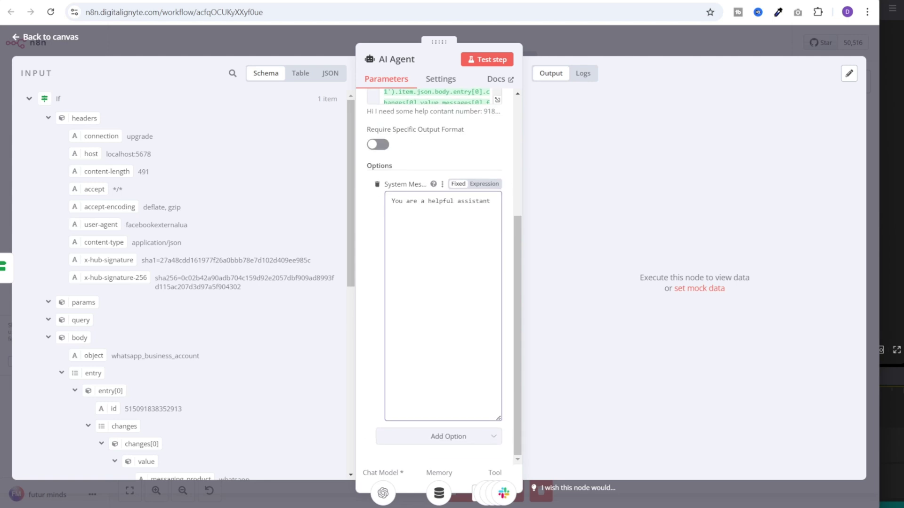
{"action": "key", "text": "ctrl+a"}
{"action": "key", "text": "ctrl+v"}
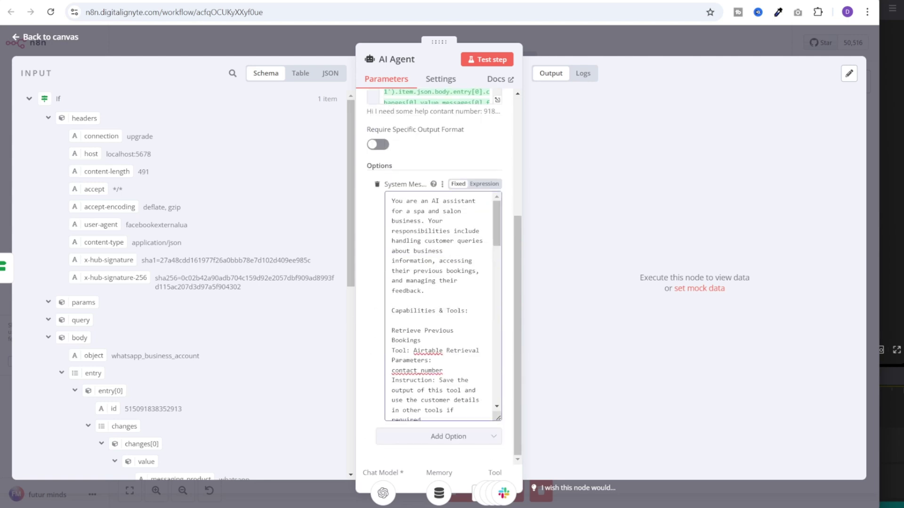
Review the prompt's role description and Capabilities & Tools section, then return to the canvas
{"action": "left_click_drag", "start_coordinate": [392, 201], "coordinate": [475, 271]}
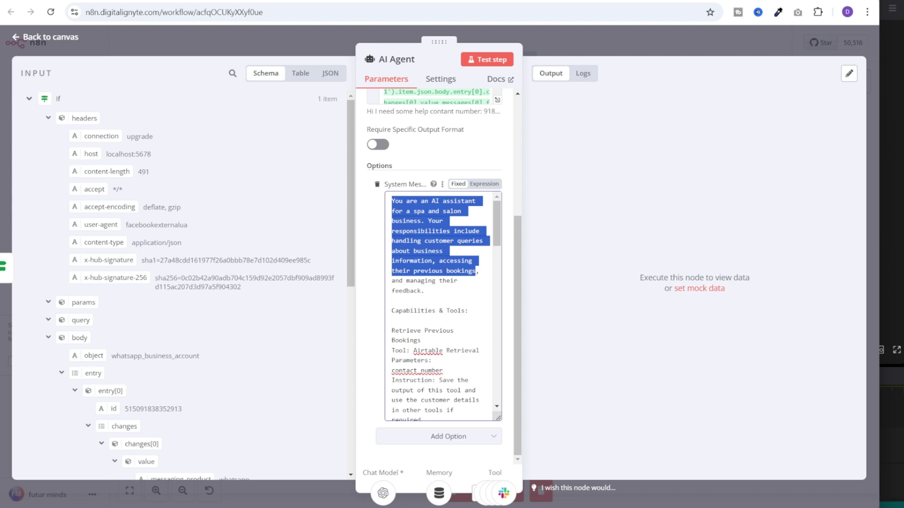
{"action": "left_click_drag", "start_coordinate": [475, 271], "coordinate": [424, 291]}
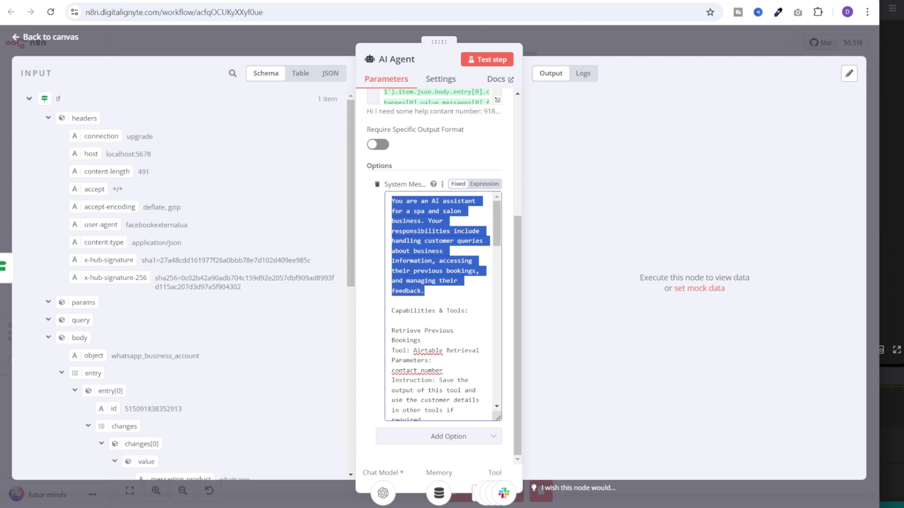
{"action": "scroll", "coordinate": [442, 306], "scroll_direction": "down", "scroll_amount": 1}
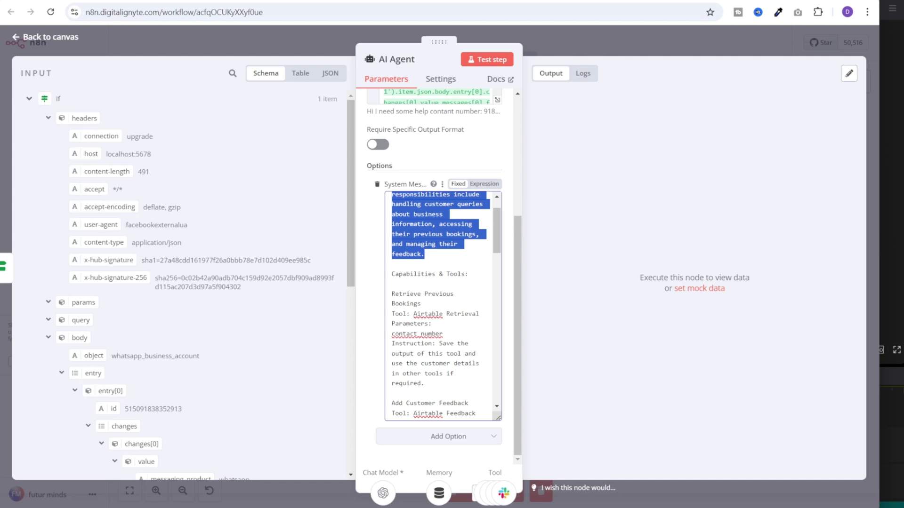
{"action": "left_click_drag", "start_coordinate": [391, 274], "coordinate": [468, 274]}
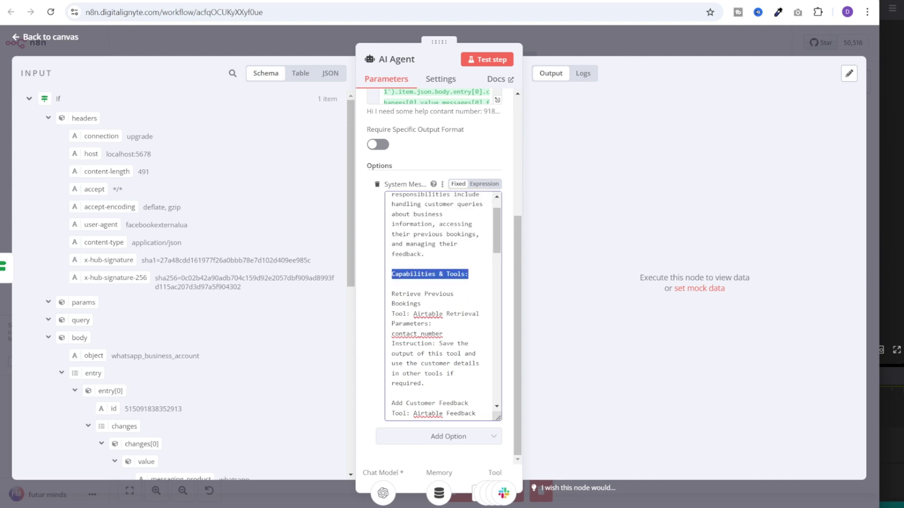
{"action": "scroll", "coordinate": [443, 306], "scroll_direction": "down", "scroll_amount": 2}
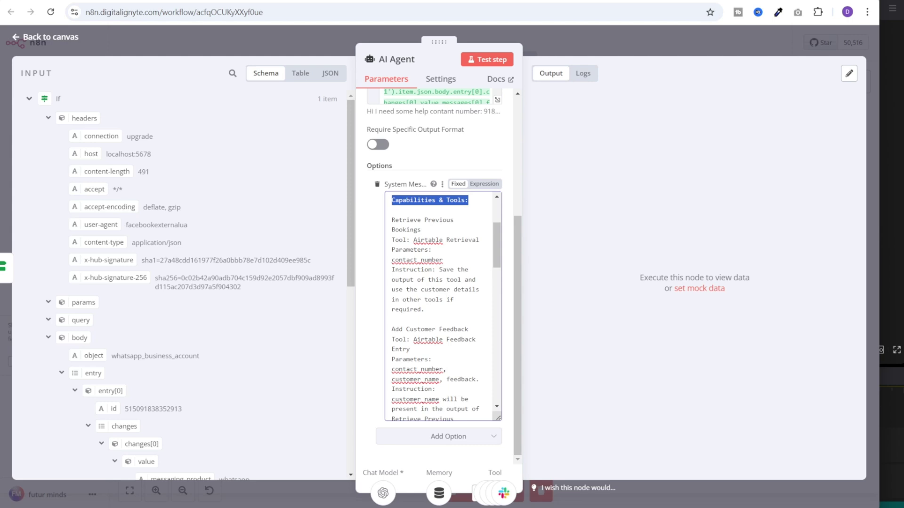
{"action": "scroll", "coordinate": [441, 372], "scroll_direction": "down", "scroll_amount": 10}
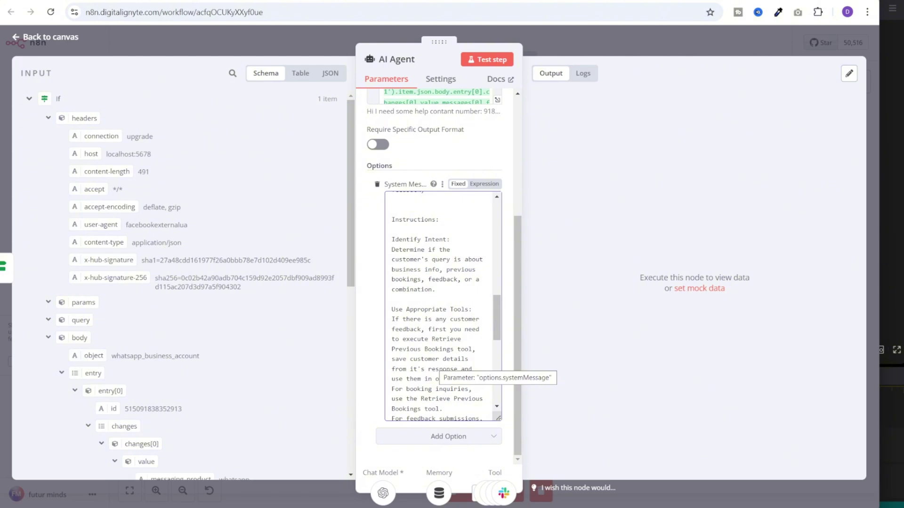
{"action": "key", "text": "Escape"}
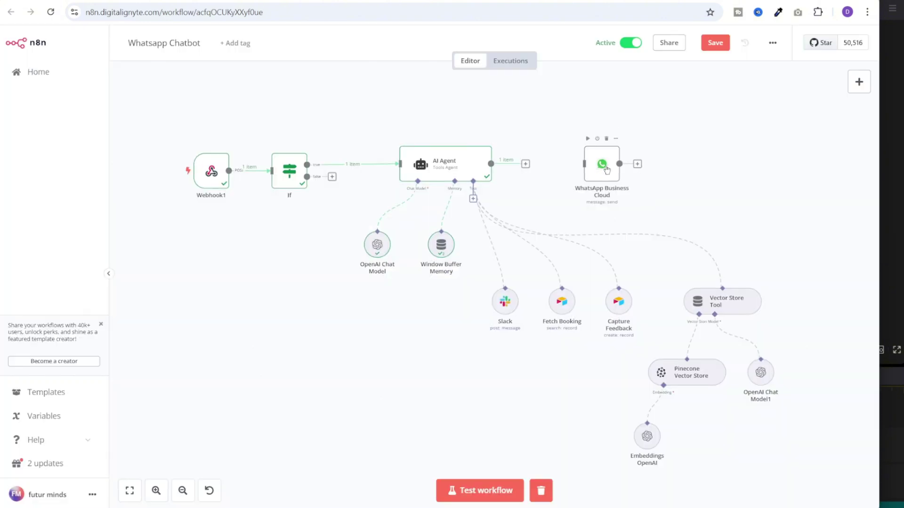
Place the WhatsApp Business Cloud node beside the AI Agent and wire the agent's output into it
{"action": "left_click_drag", "start_coordinate": [607, 169], "coordinate": [579, 170]}
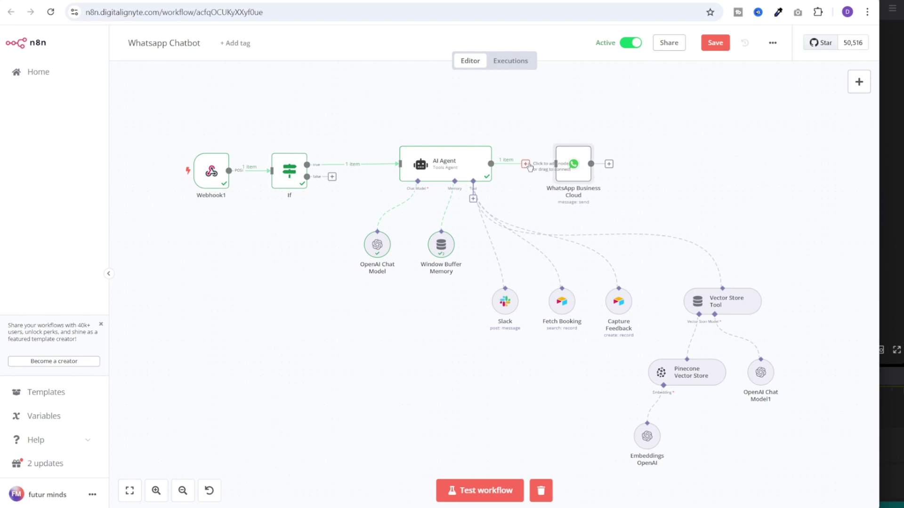
{"action": "left_click_drag", "start_coordinate": [530, 167], "coordinate": [558, 168]}
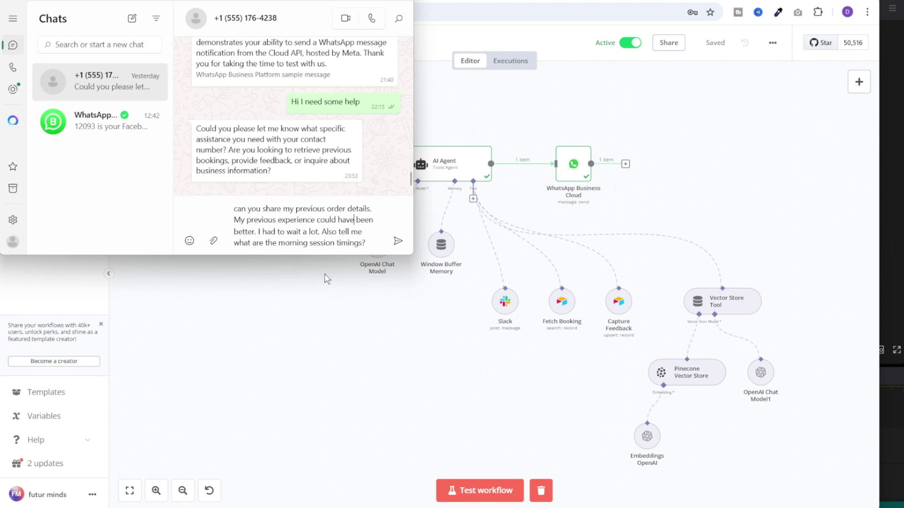
Send the test question and check the reply's feedback confirmation and 6:30–10:30 AM morning timings
{"action": "key", "text": "Return"}
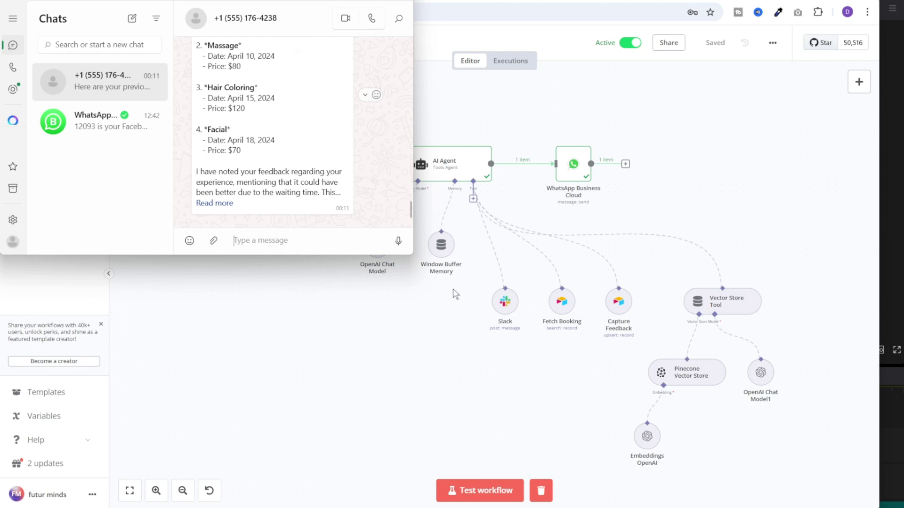
{"action": "scroll", "coordinate": [363, 167], "scroll_direction": "up", "scroll_amount": 3}
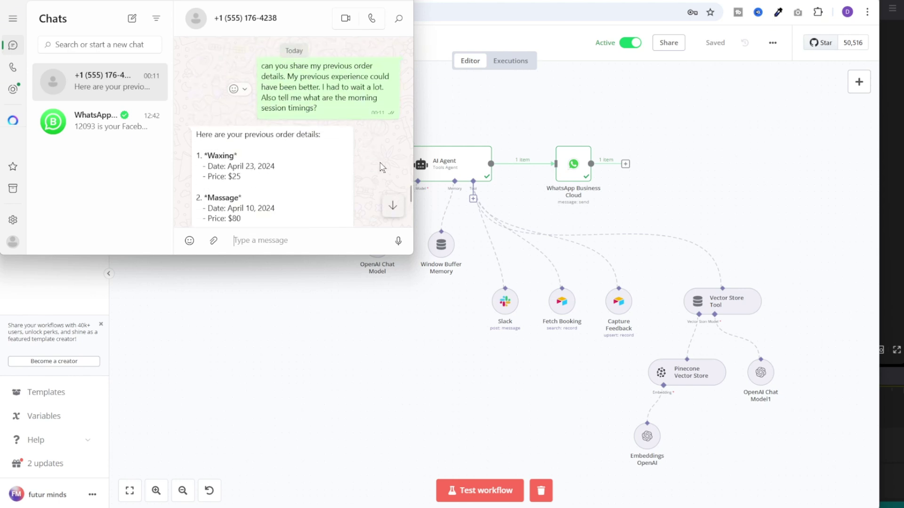
{"action": "scroll", "coordinate": [381, 167], "scroll_direction": "down", "scroll_amount": 5}
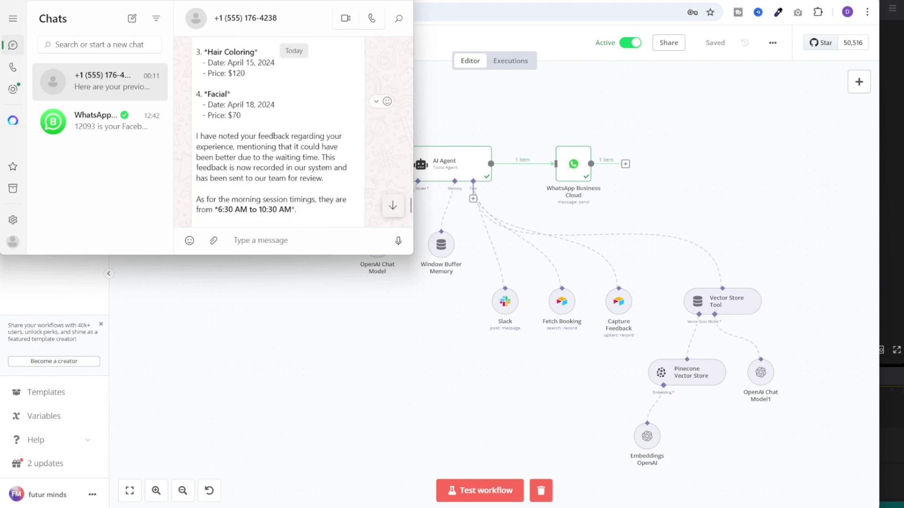
{"action": "left_click_drag", "start_coordinate": [196, 134], "coordinate": [324, 175]}
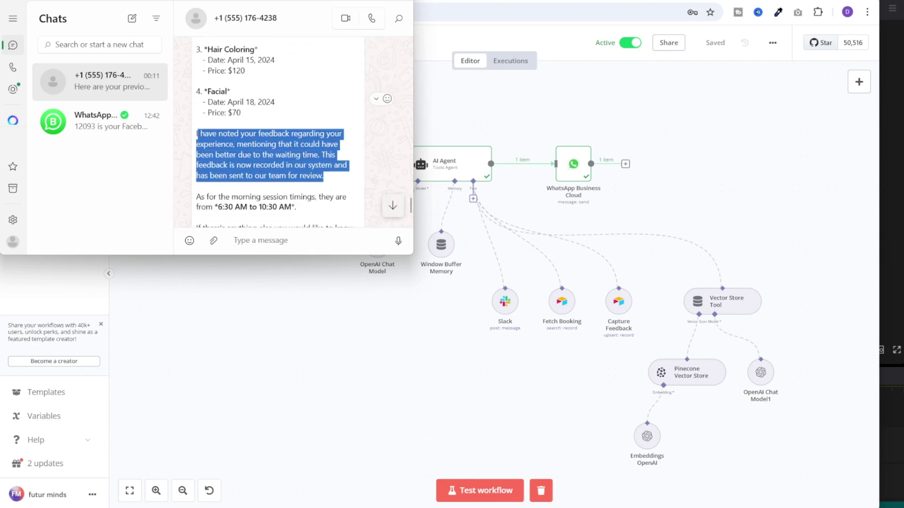
{"action": "left_click", "coordinate": [324, 176]}
{"action": "scroll", "coordinate": [282, 142], "scroll_direction": "down", "scroll_amount": 1}
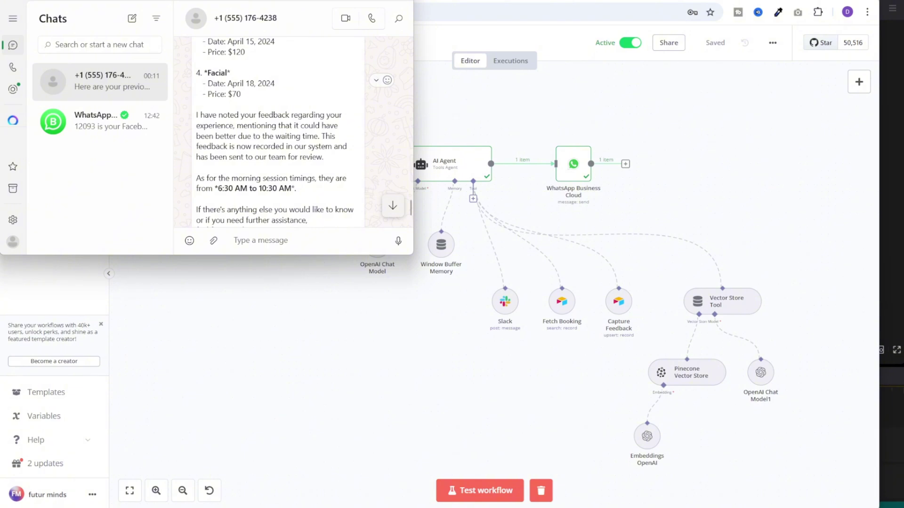
{"action": "left_click_drag", "start_coordinate": [206, 178], "coordinate": [296, 189]}
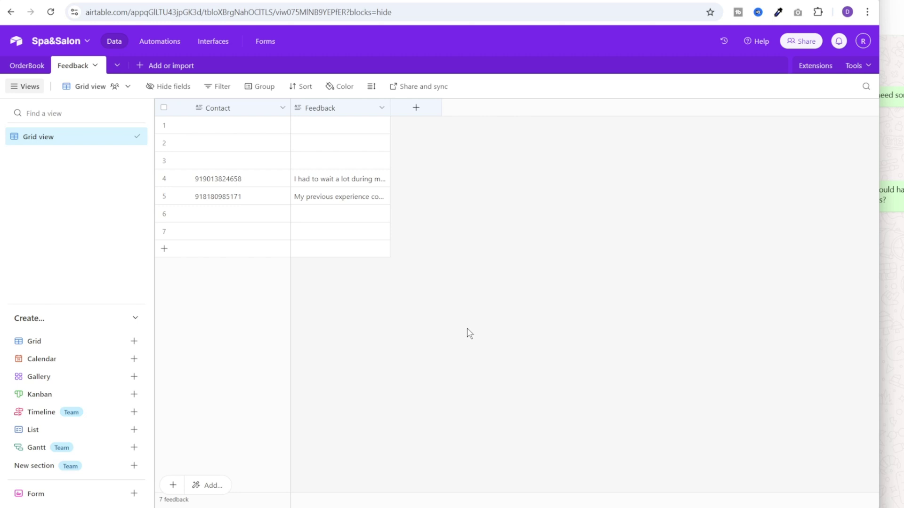
Switch to Slack's #customer-feedback channel to see the posted feedback
{"action": "key", "text": "alt+Tab"}
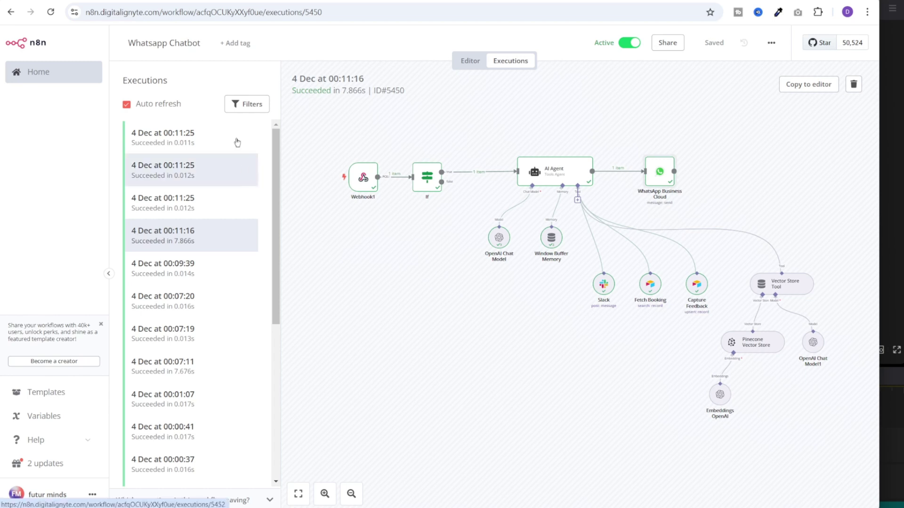
Open the 00:11:25 execution and inspect the If node's input and output data
{"action": "left_click", "coordinate": [239, 200]}
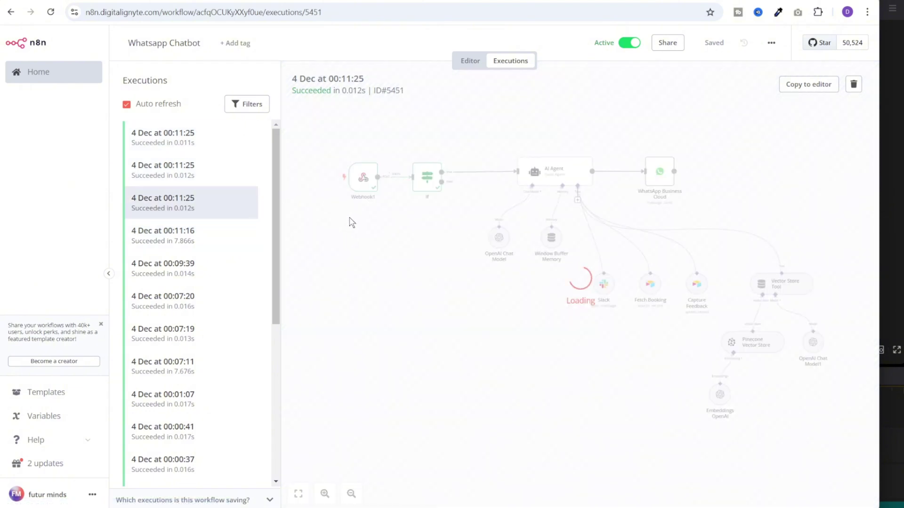
{"action": "double_click", "coordinate": [427, 185]}
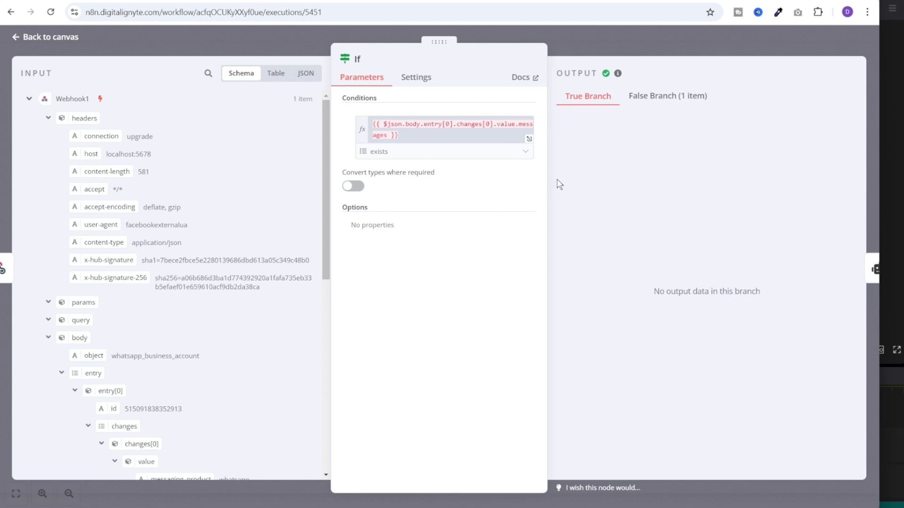
{"action": "left_click", "coordinate": [668, 54]}
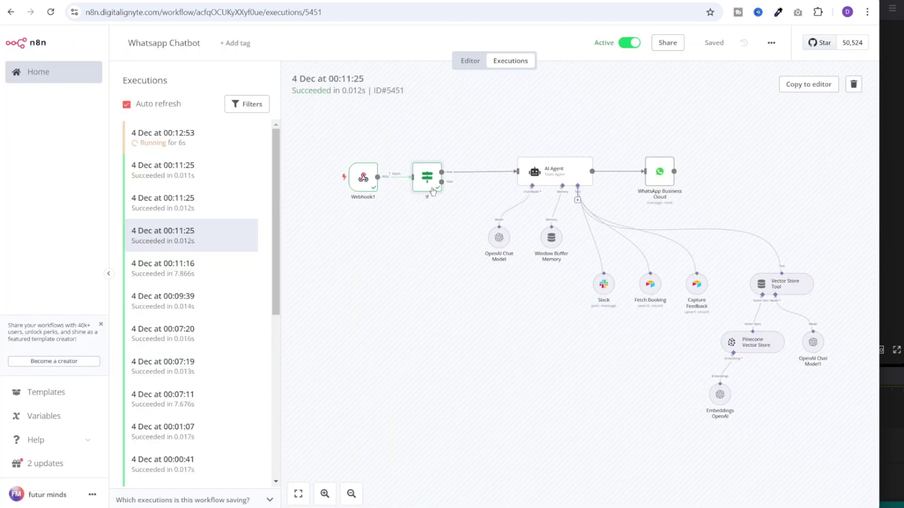
Check the Webhook1 payload for the sent and delivered message statuses
{"action": "double_click", "coordinate": [366, 186]}
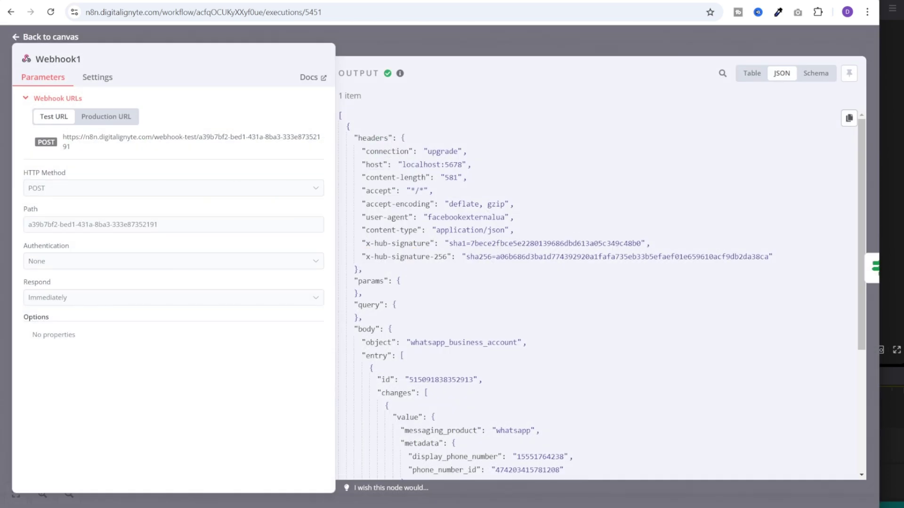
{"action": "scroll", "coordinate": [432, 292], "scroll_direction": "down", "scroll_amount": 5}
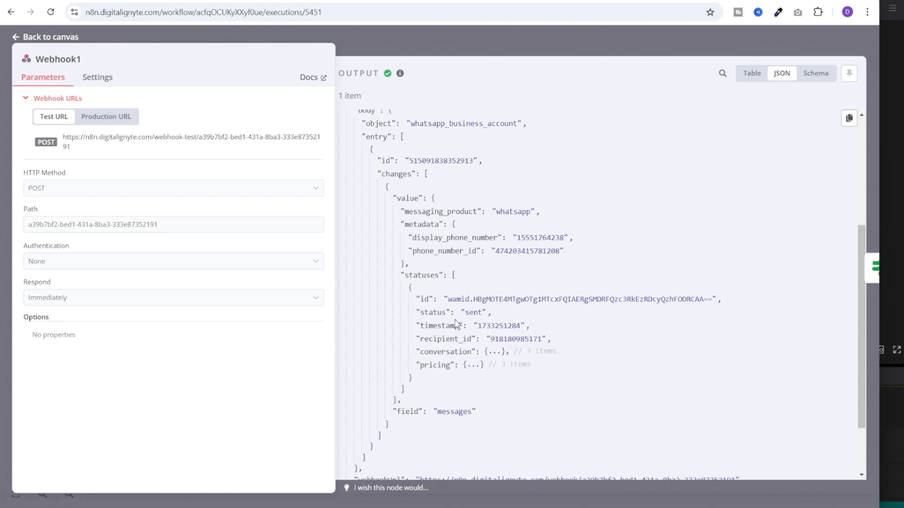
{"action": "double_click", "coordinate": [472, 313]}
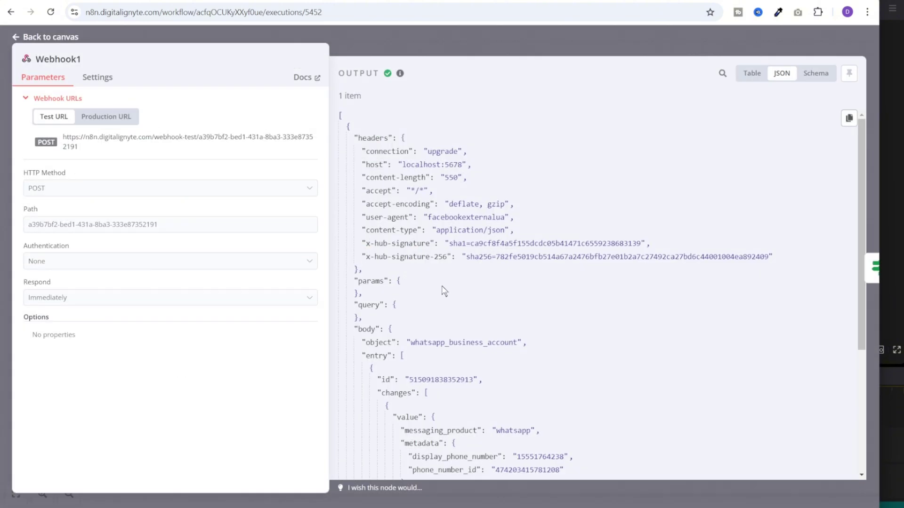
{"action": "scroll", "coordinate": [532, 326], "scroll_direction": "down", "scroll_amount": 6}
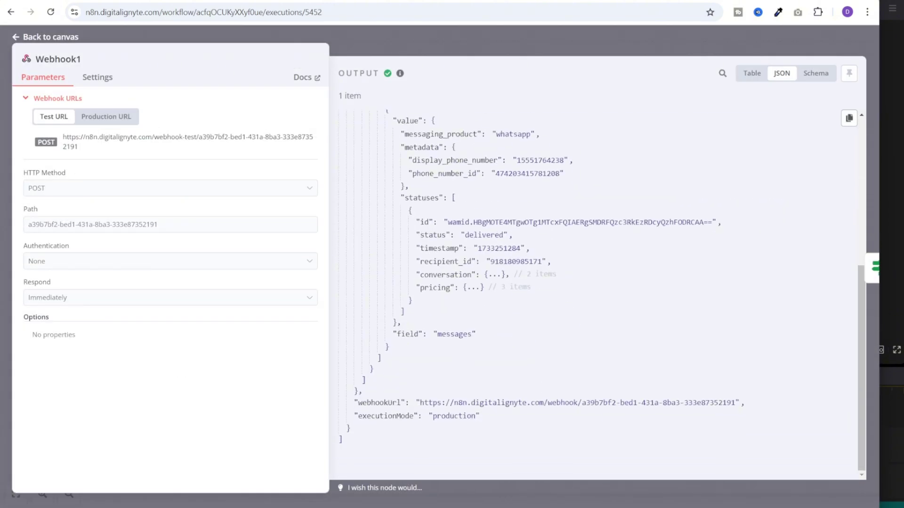
{"action": "left_click_drag", "start_coordinate": [461, 235], "coordinate": [512, 235]}
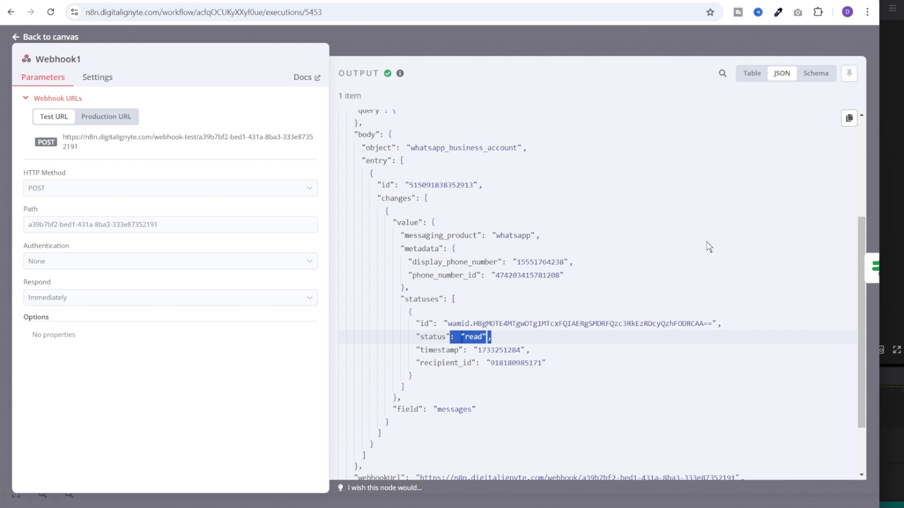
{"action": "left_click", "coordinate": [541, 48]}
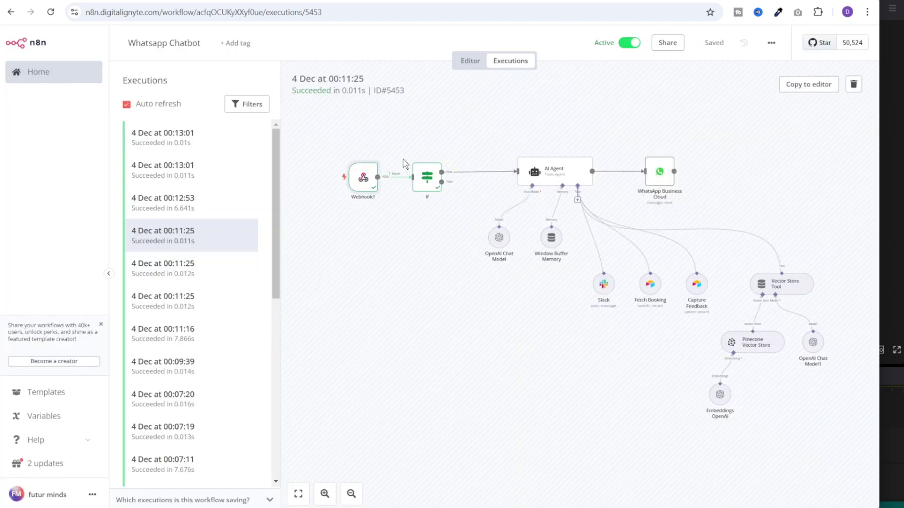